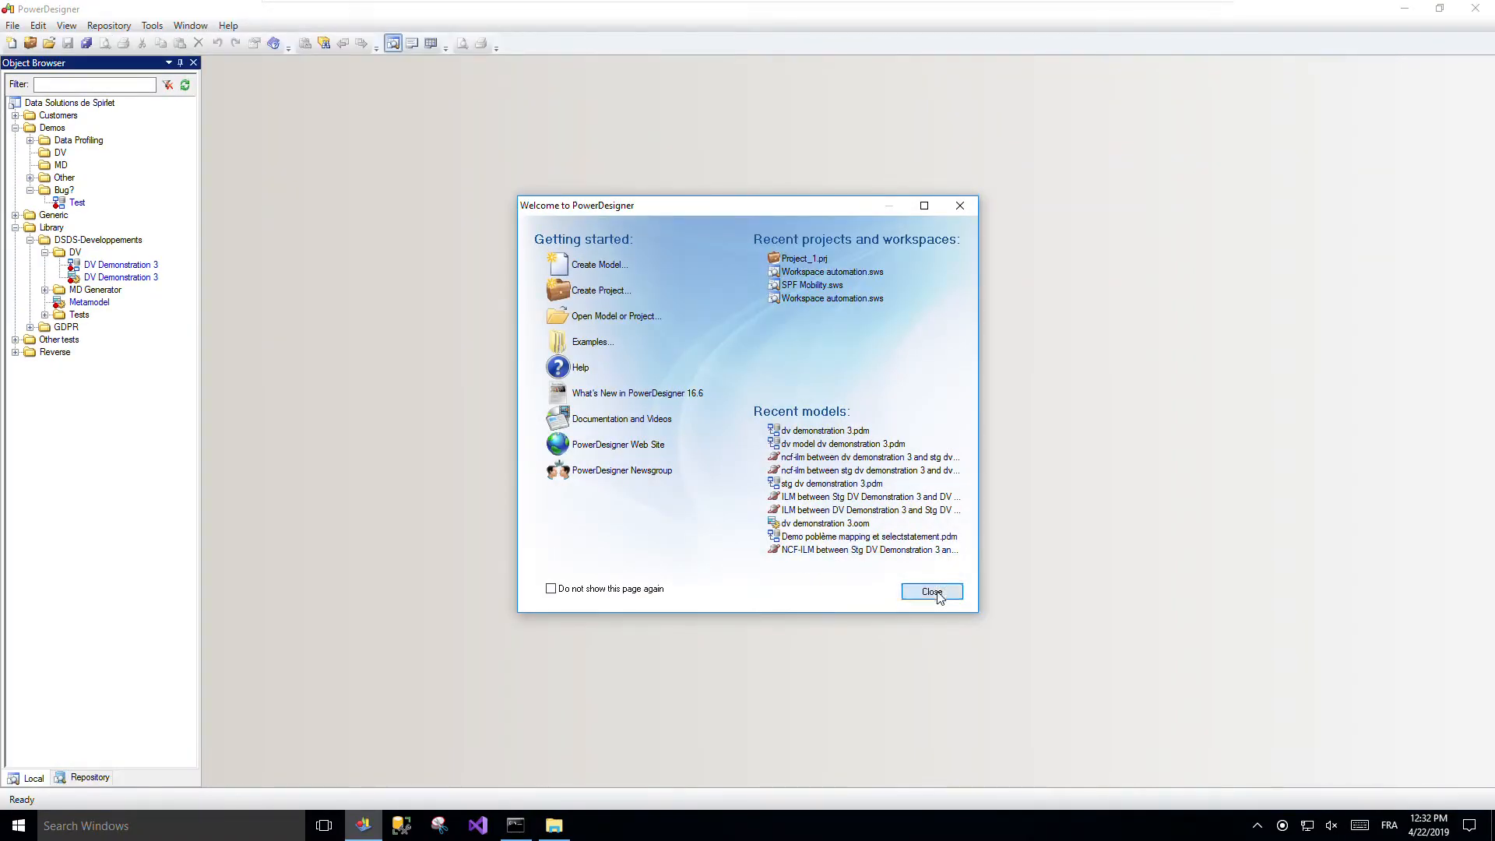
# Step: Open the DV Demonstration 3 physical data model from the Library's DV folder and expand its extensions
pyautogui.click(933, 591)
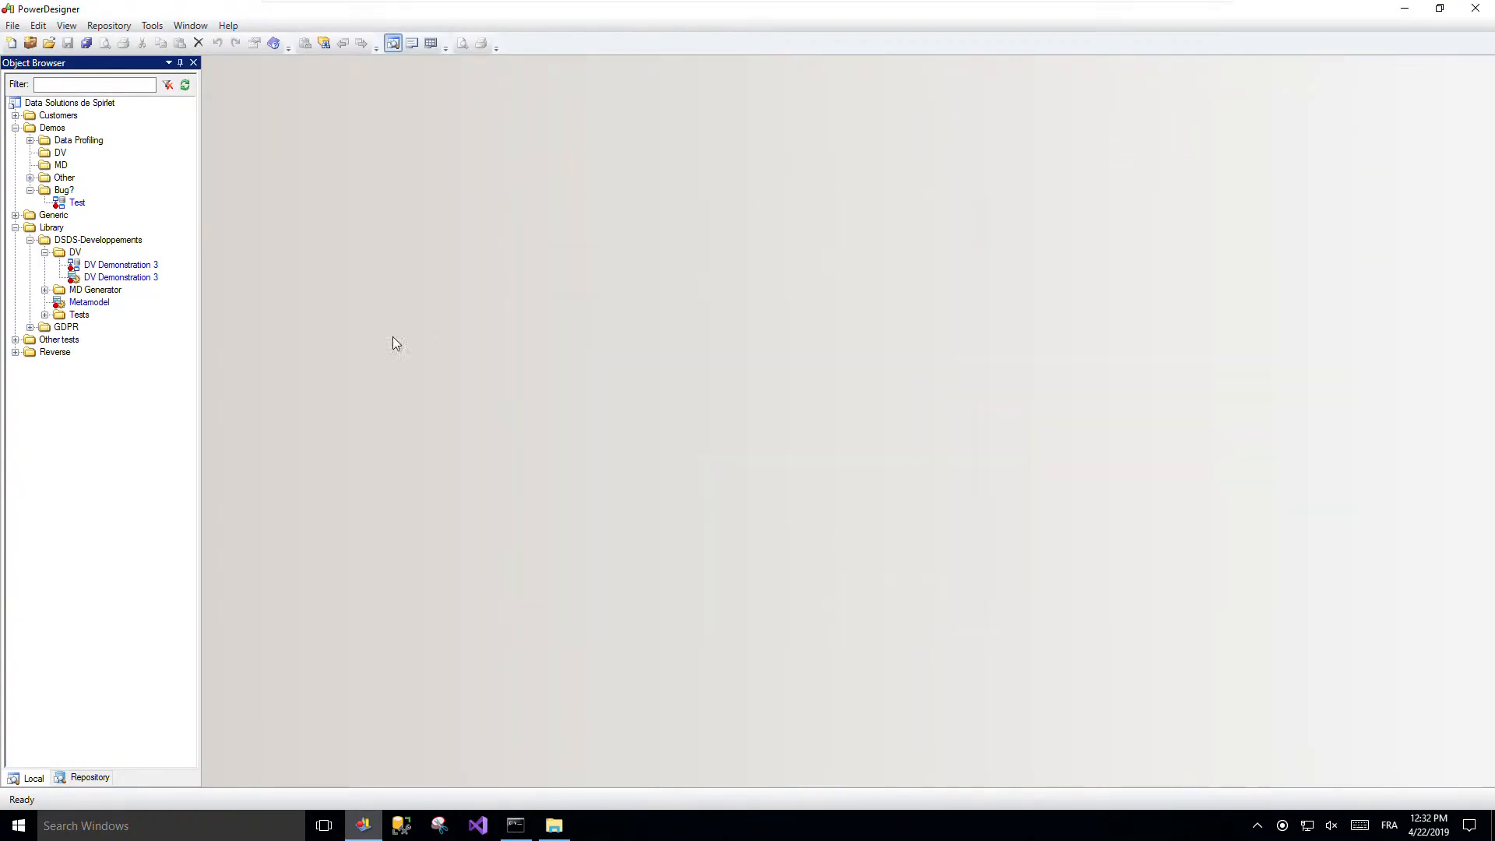
pyautogui.doubleClick(131, 278)
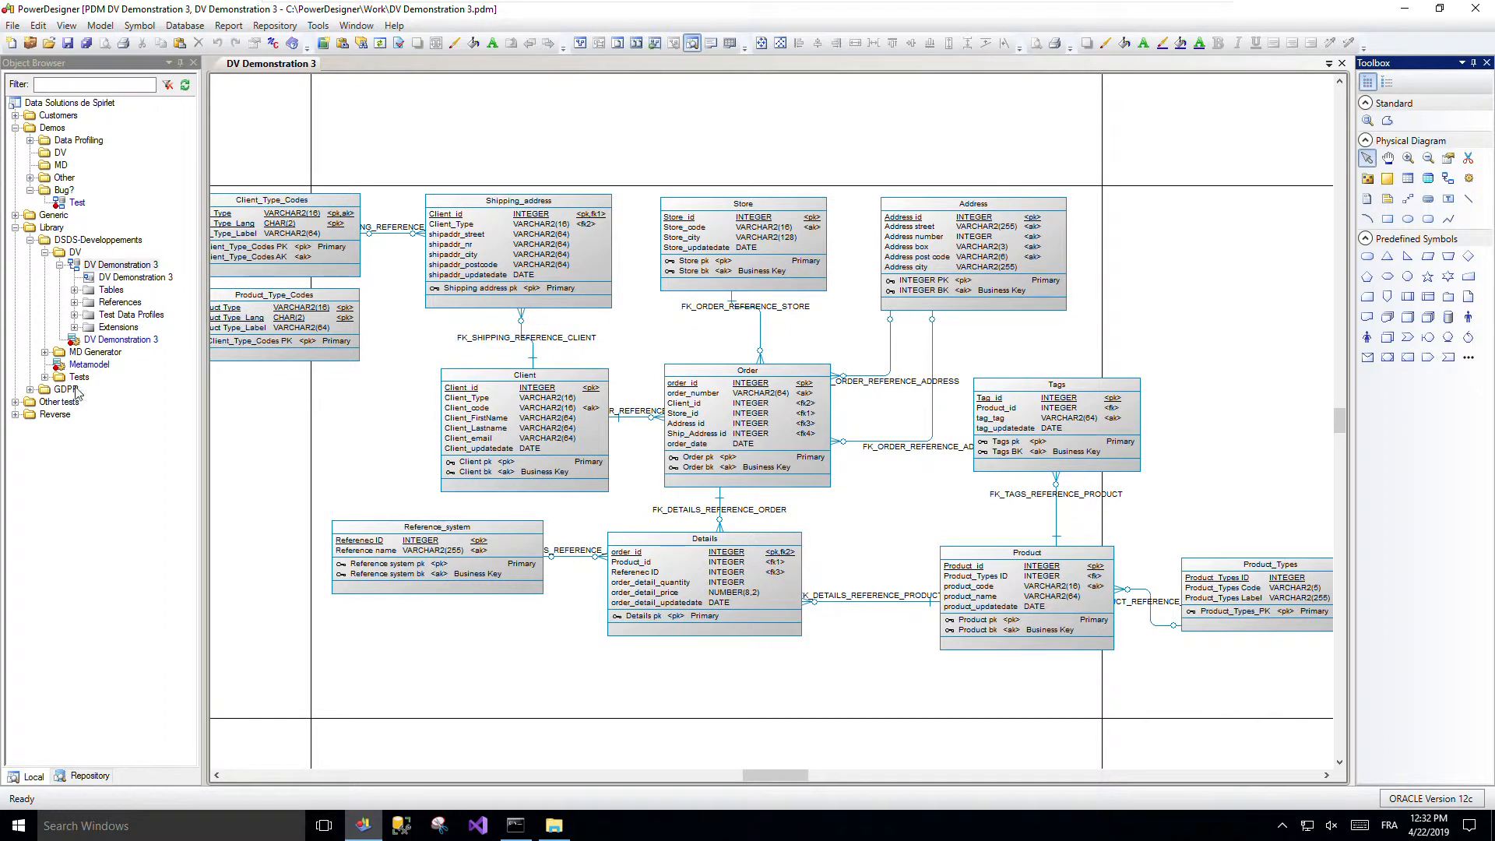
pyautogui.click(74, 327)
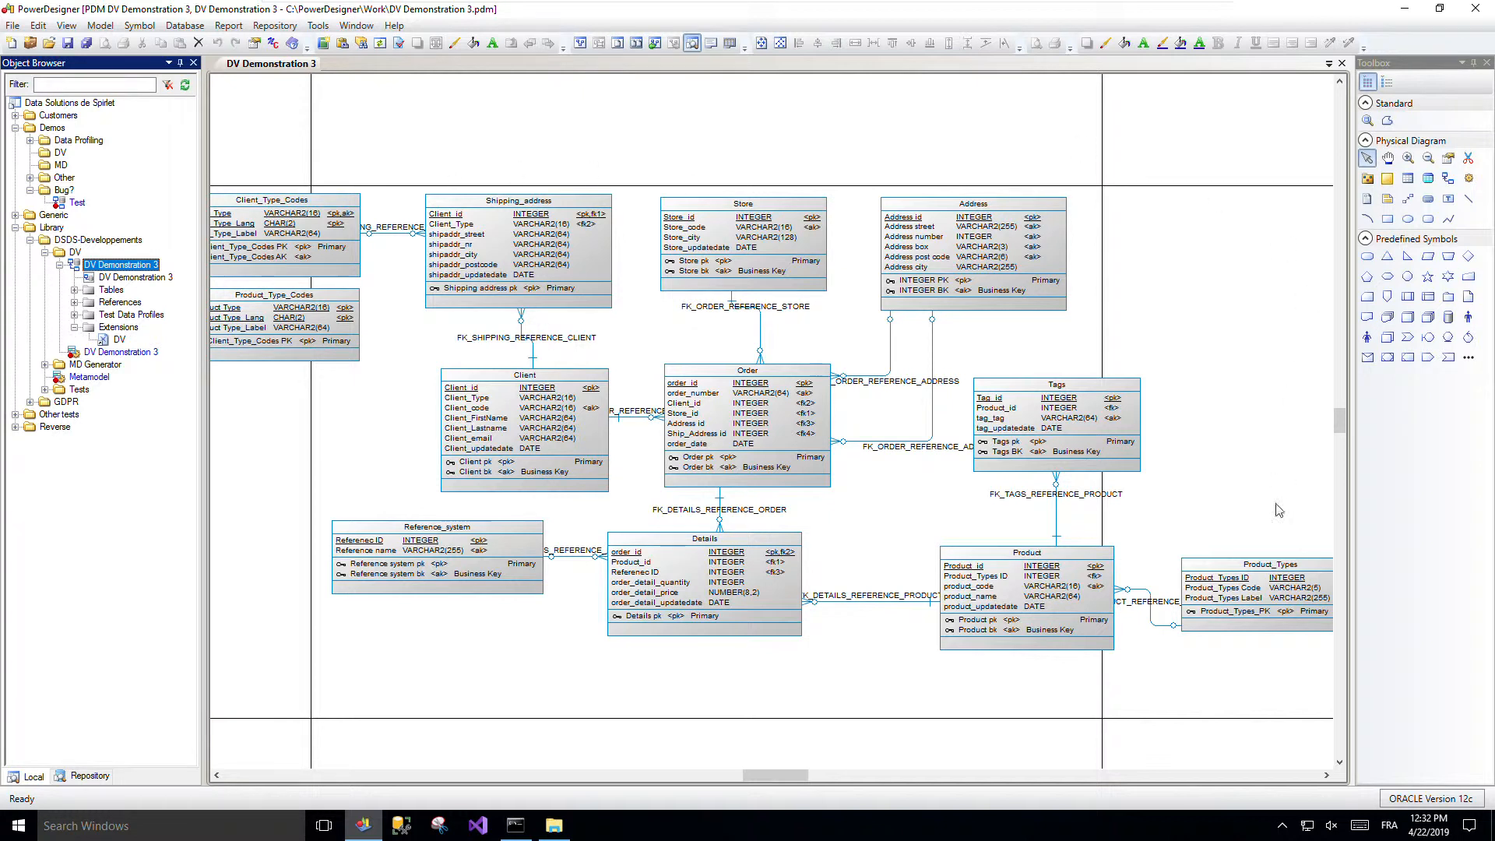
# Step: Examine the Data Vault characteristics of the Product_Types, Client_Type_Codes and Product_Type_Codes tables
pyautogui.doubleClick(1271, 572)
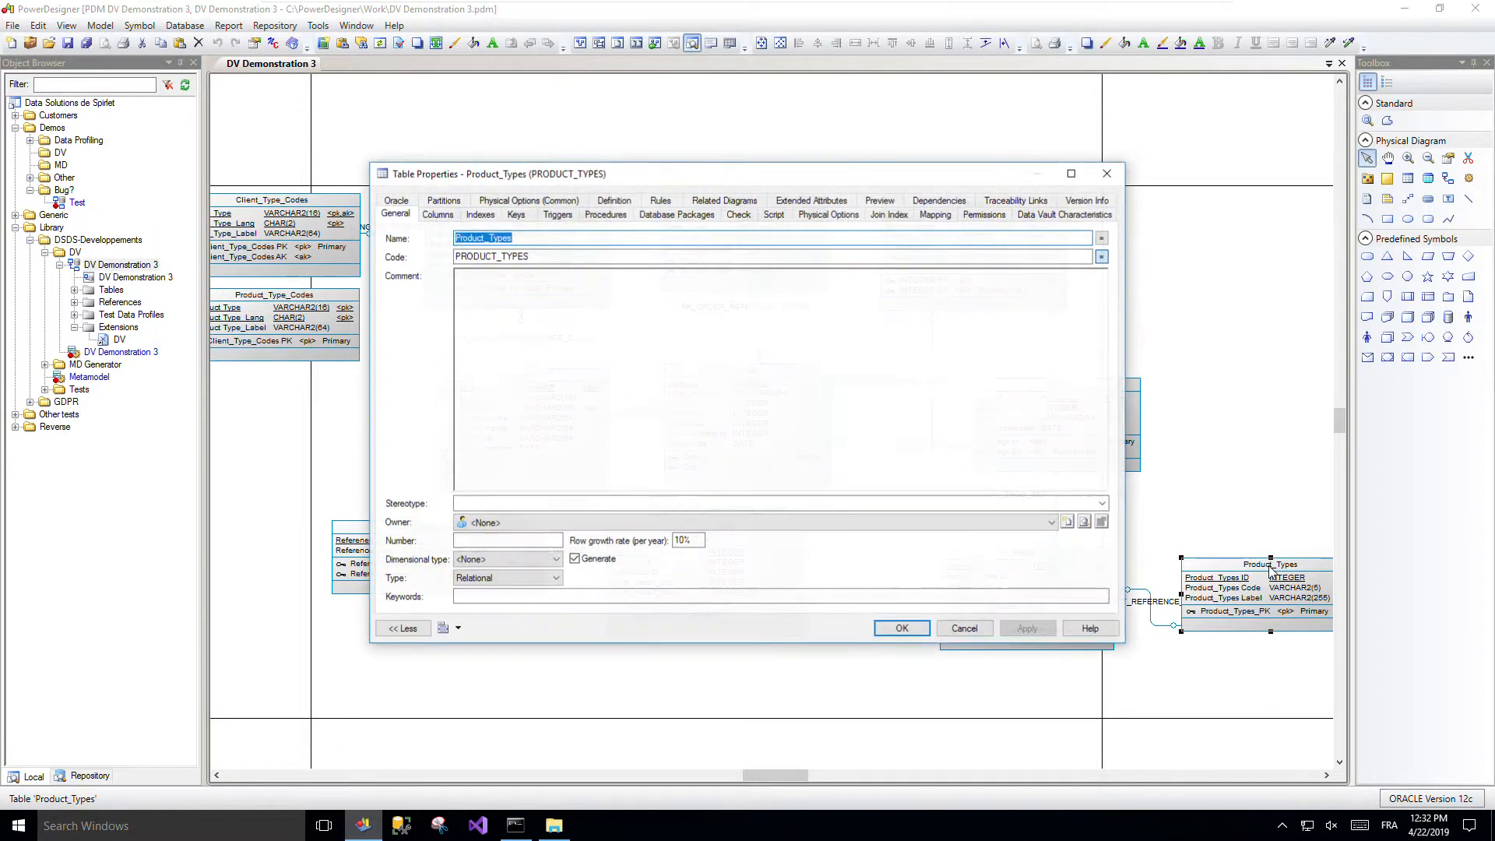
pyautogui.click(1038, 215)
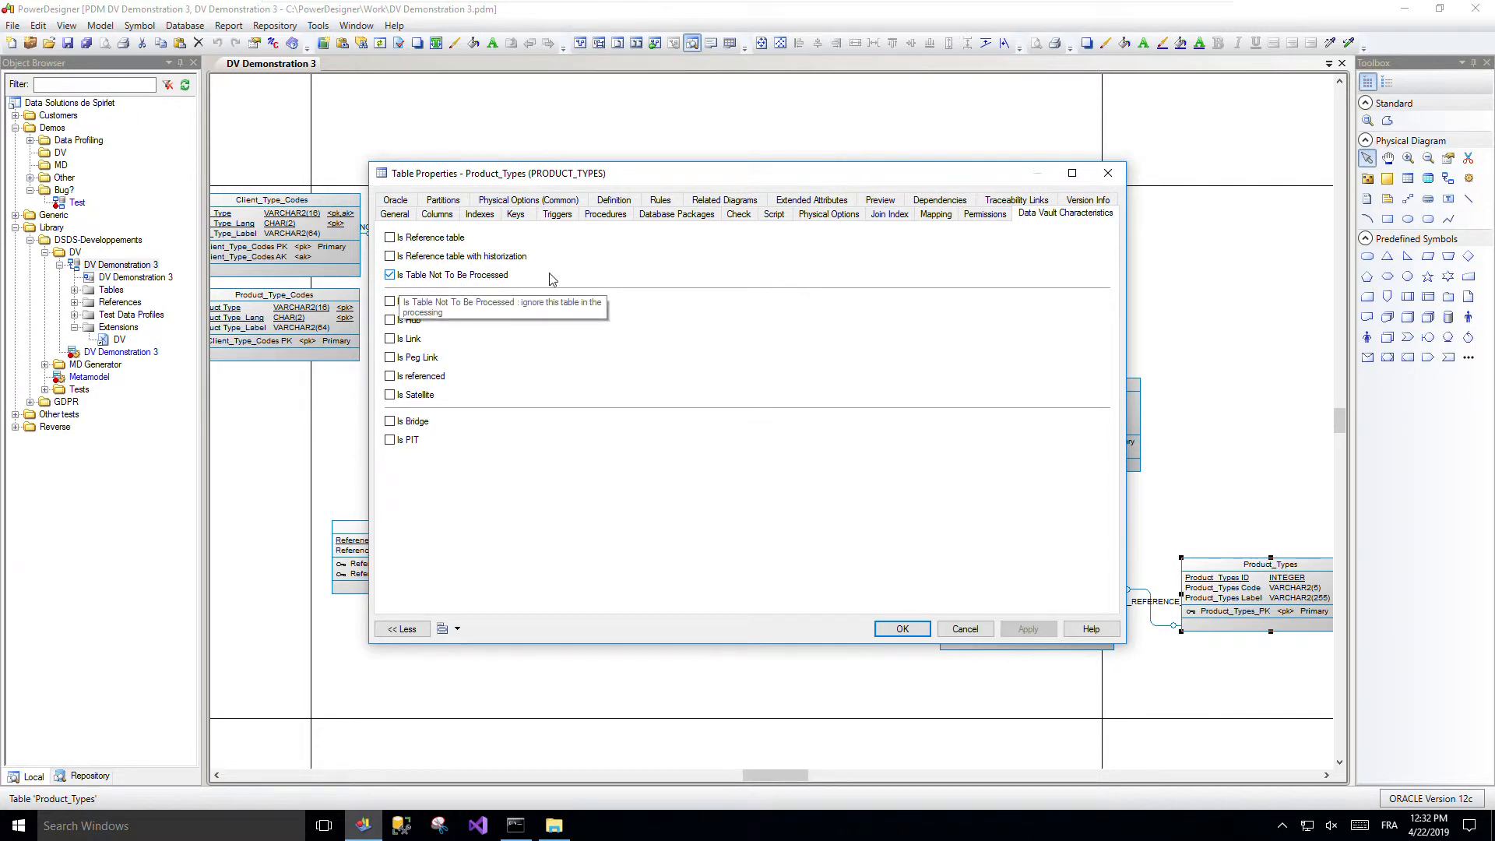
pyautogui.click(963, 631)
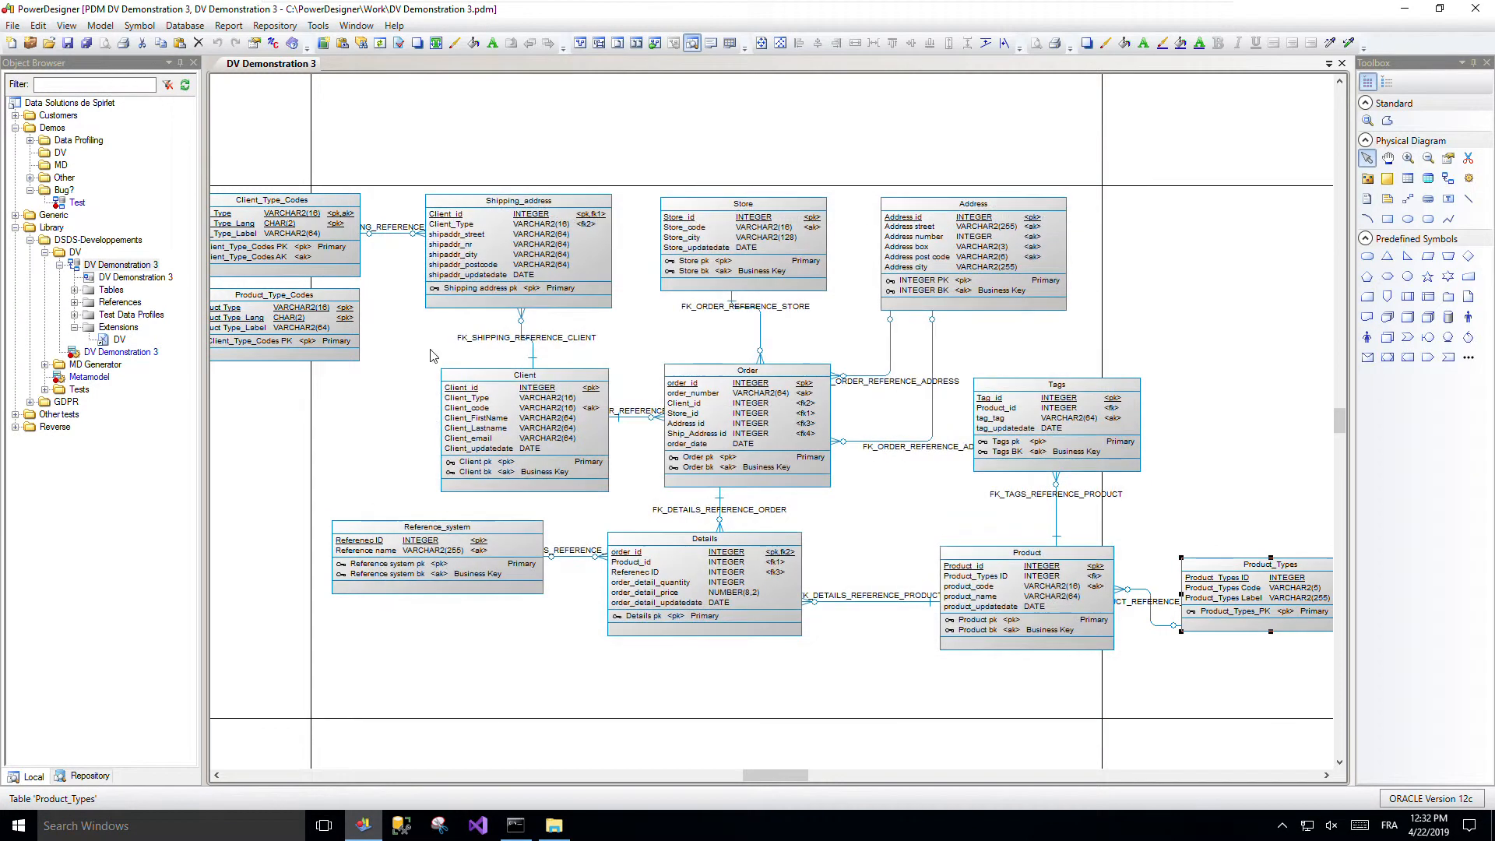
pyautogui.doubleClick(312, 207)
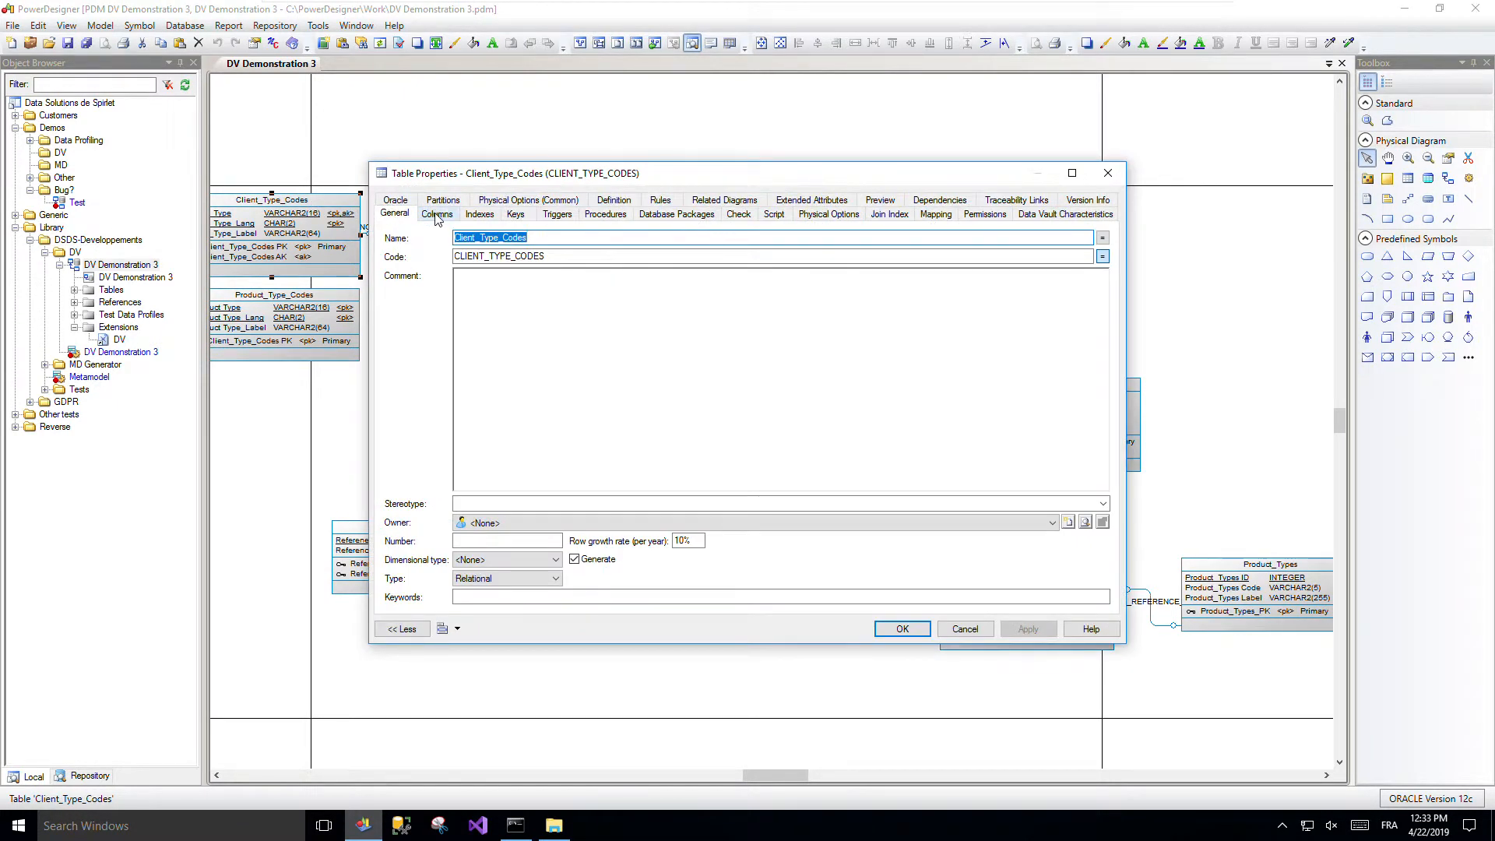
pyautogui.click(1052, 215)
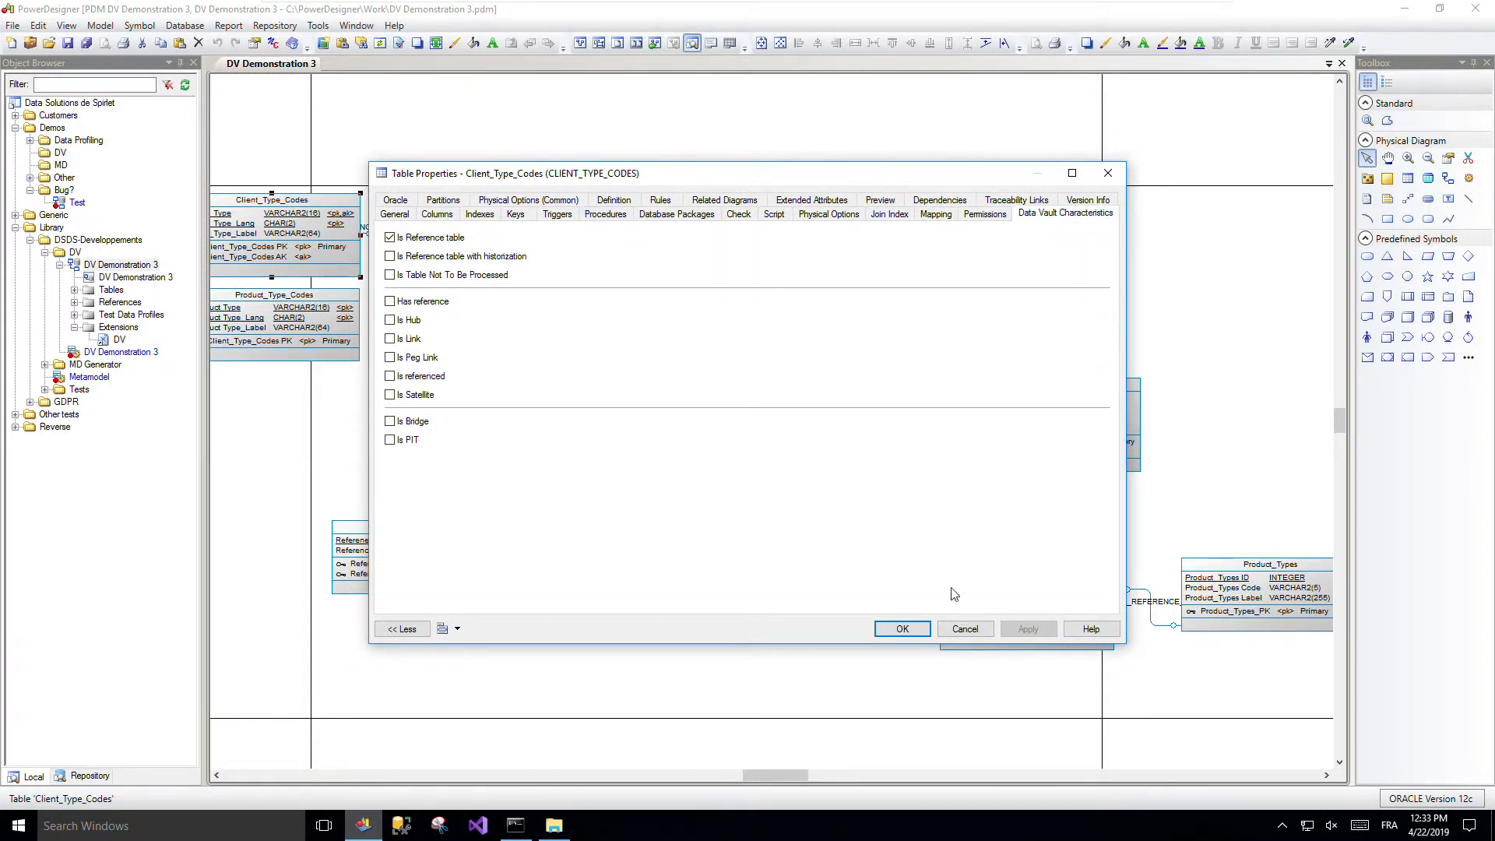
pyautogui.click(965, 629)
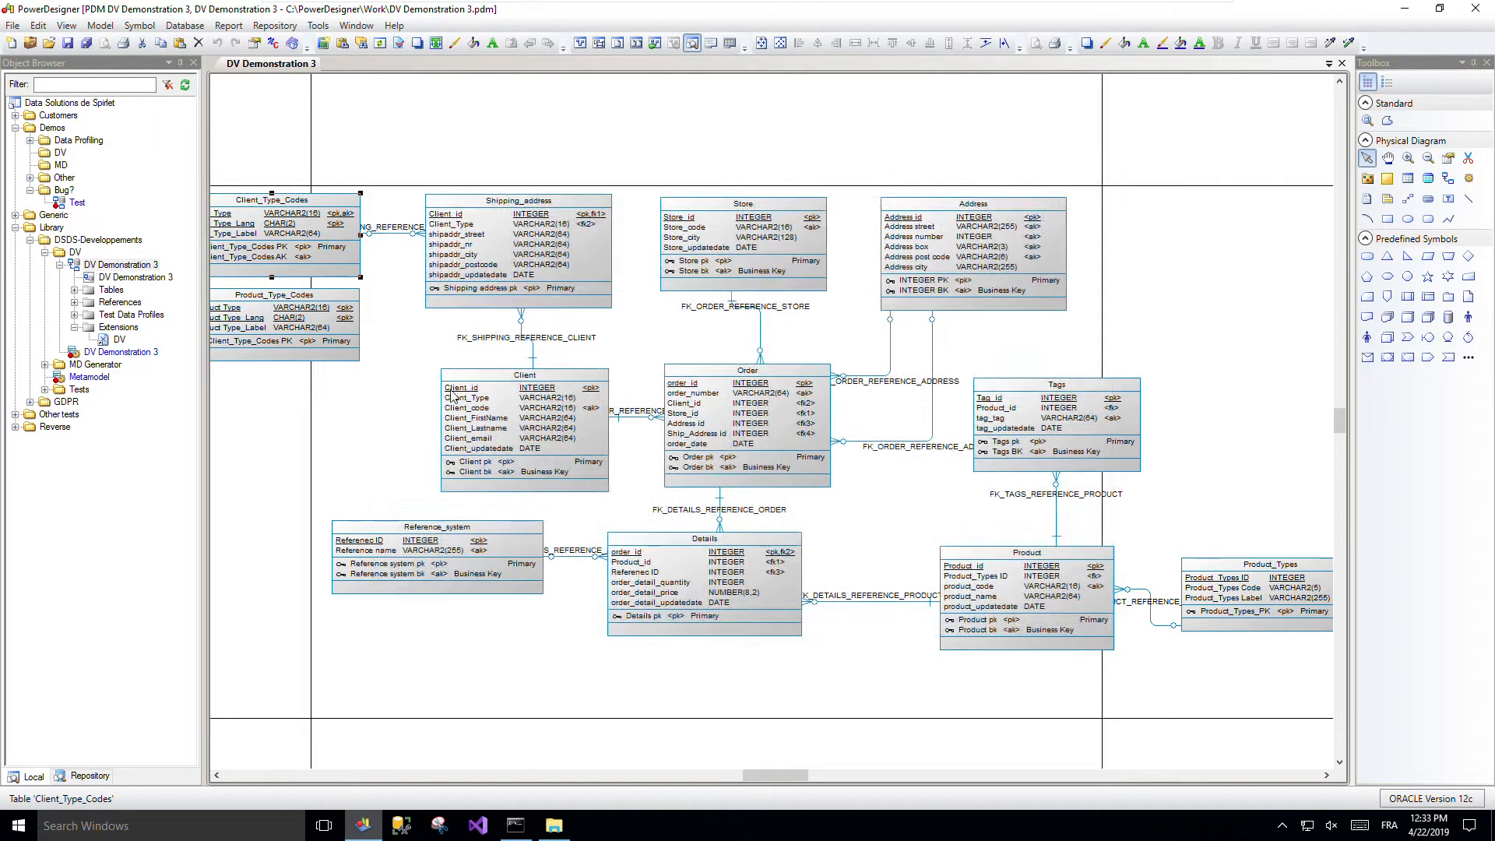
pyautogui.doubleClick(319, 302)
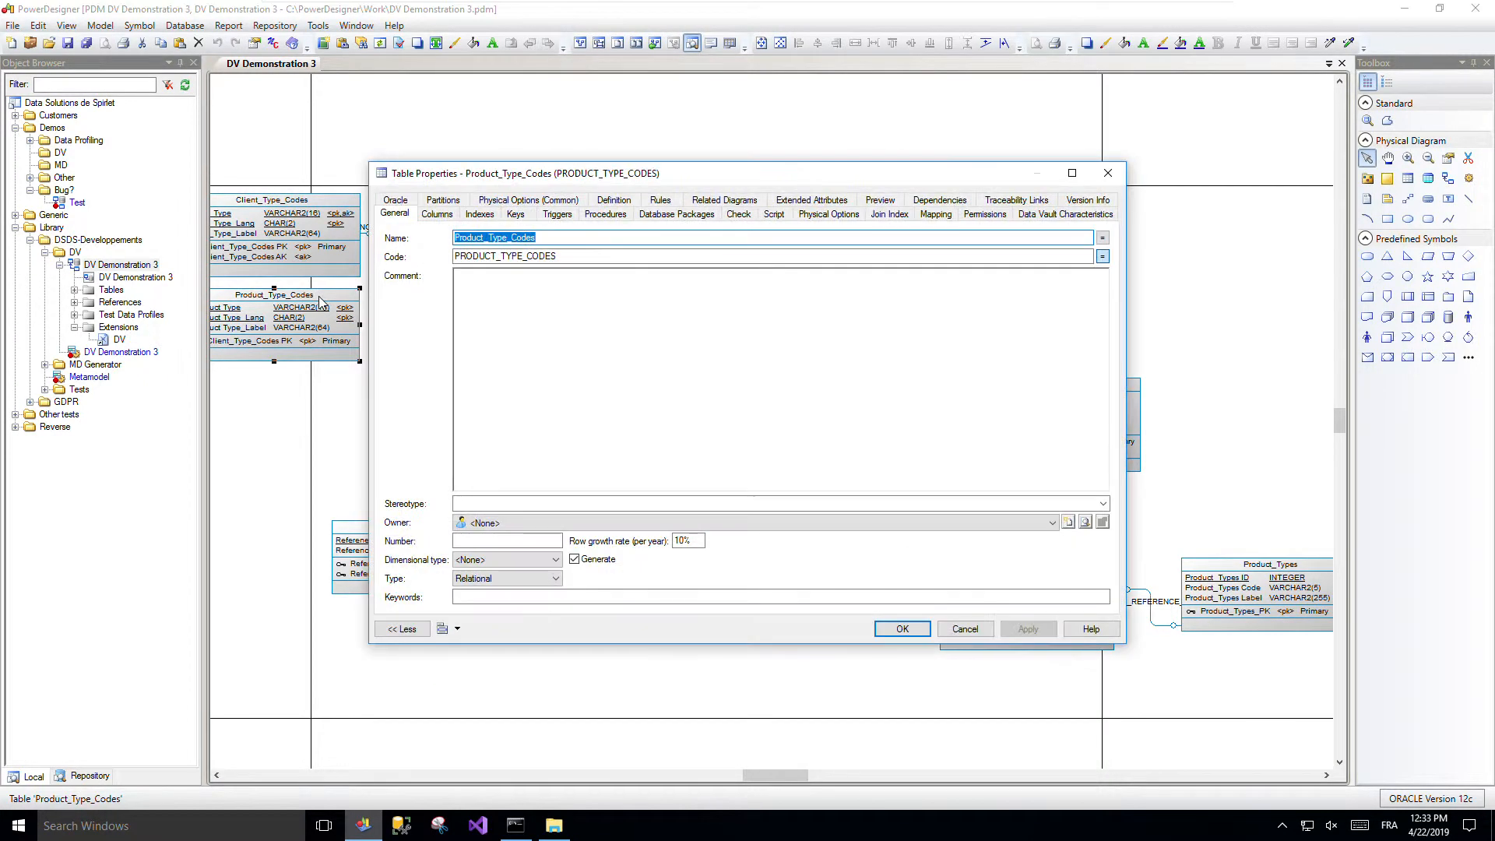
pyautogui.click(1059, 214)
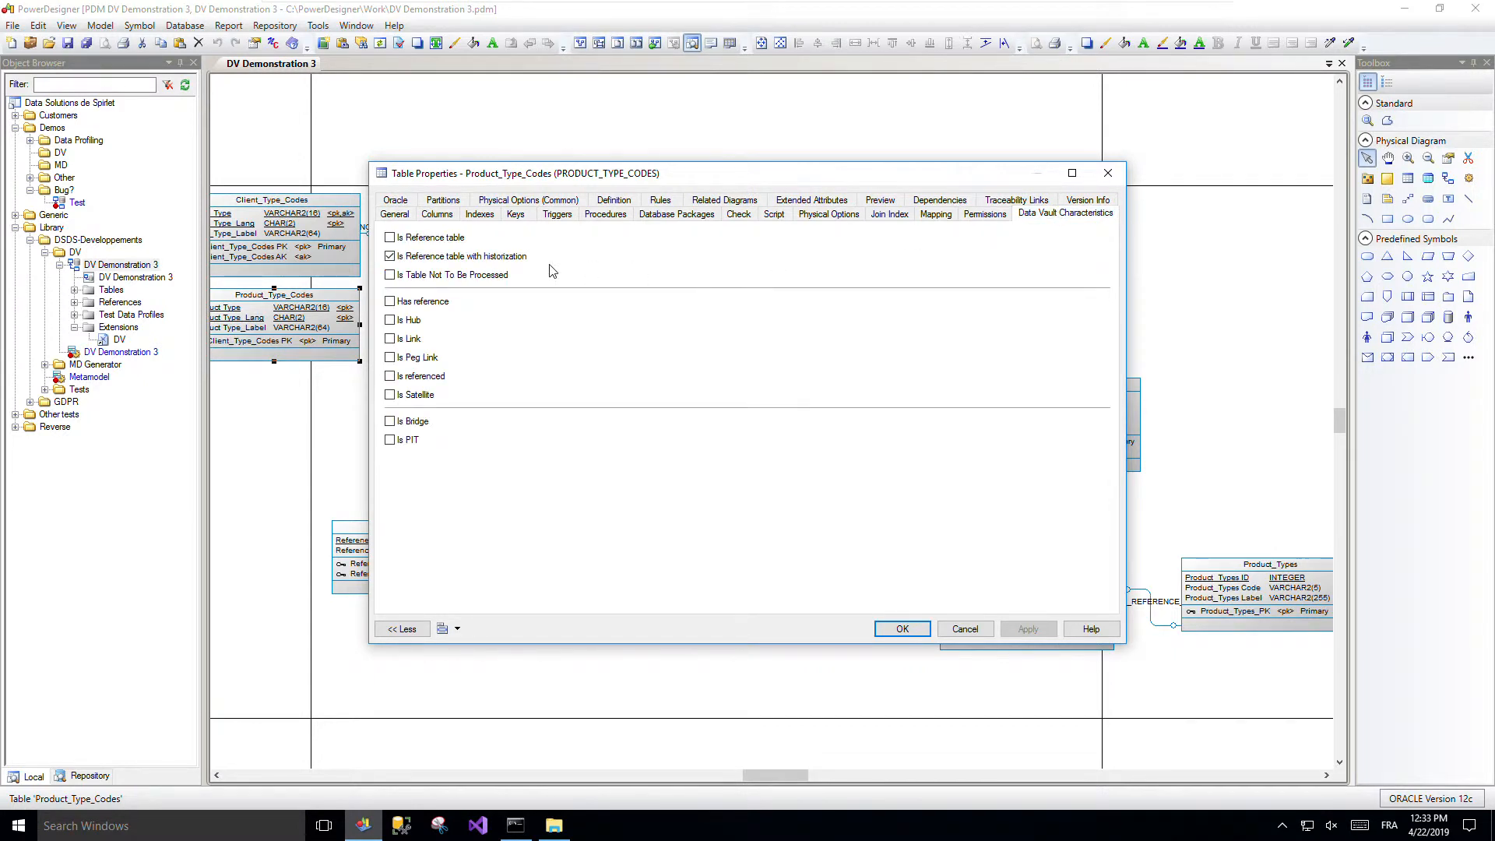
pyautogui.click(965, 630)
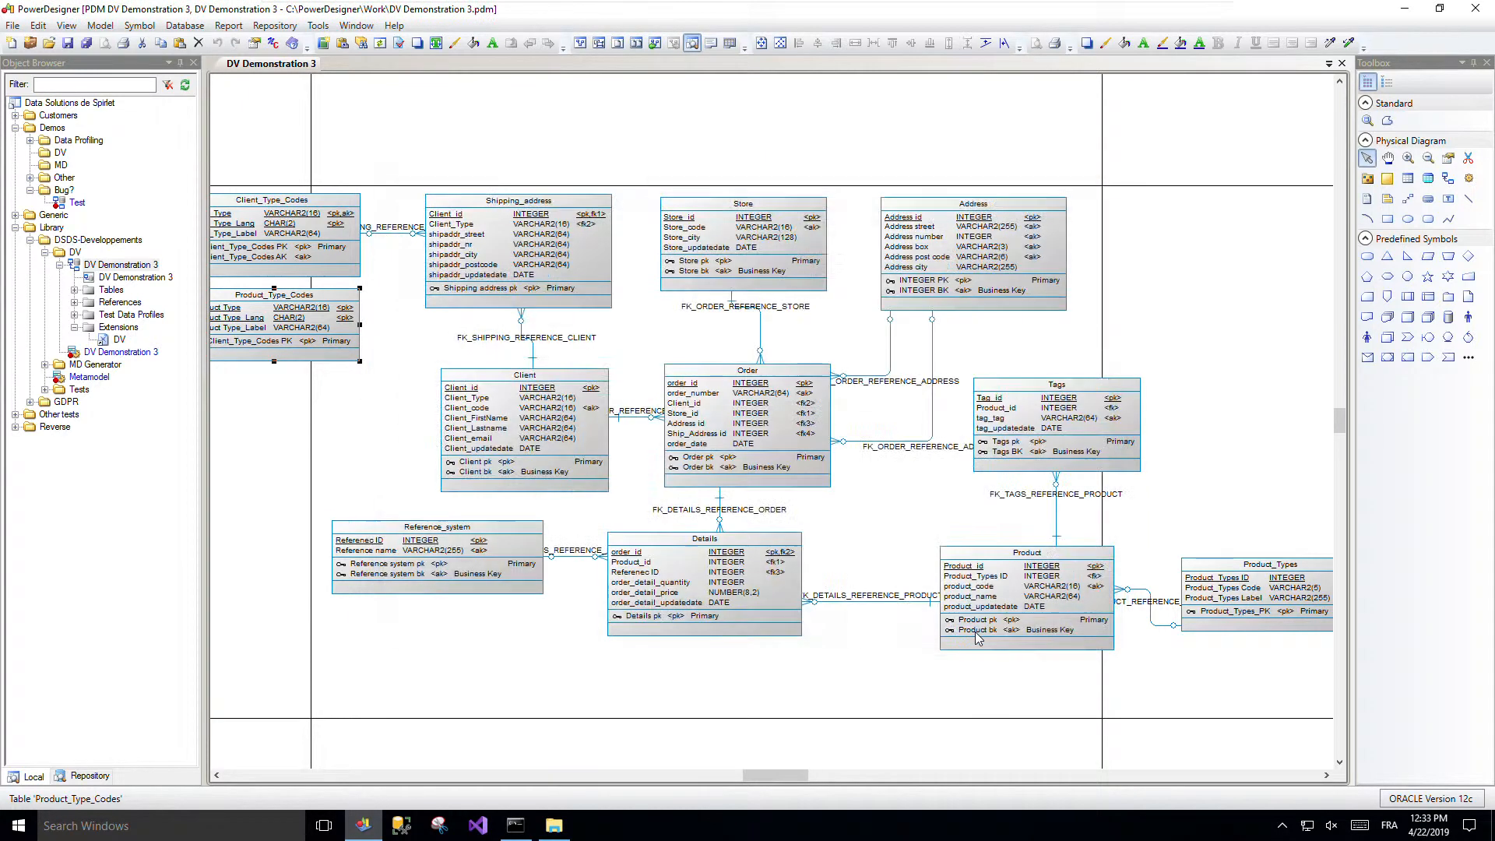
pyautogui.click(908, 660)
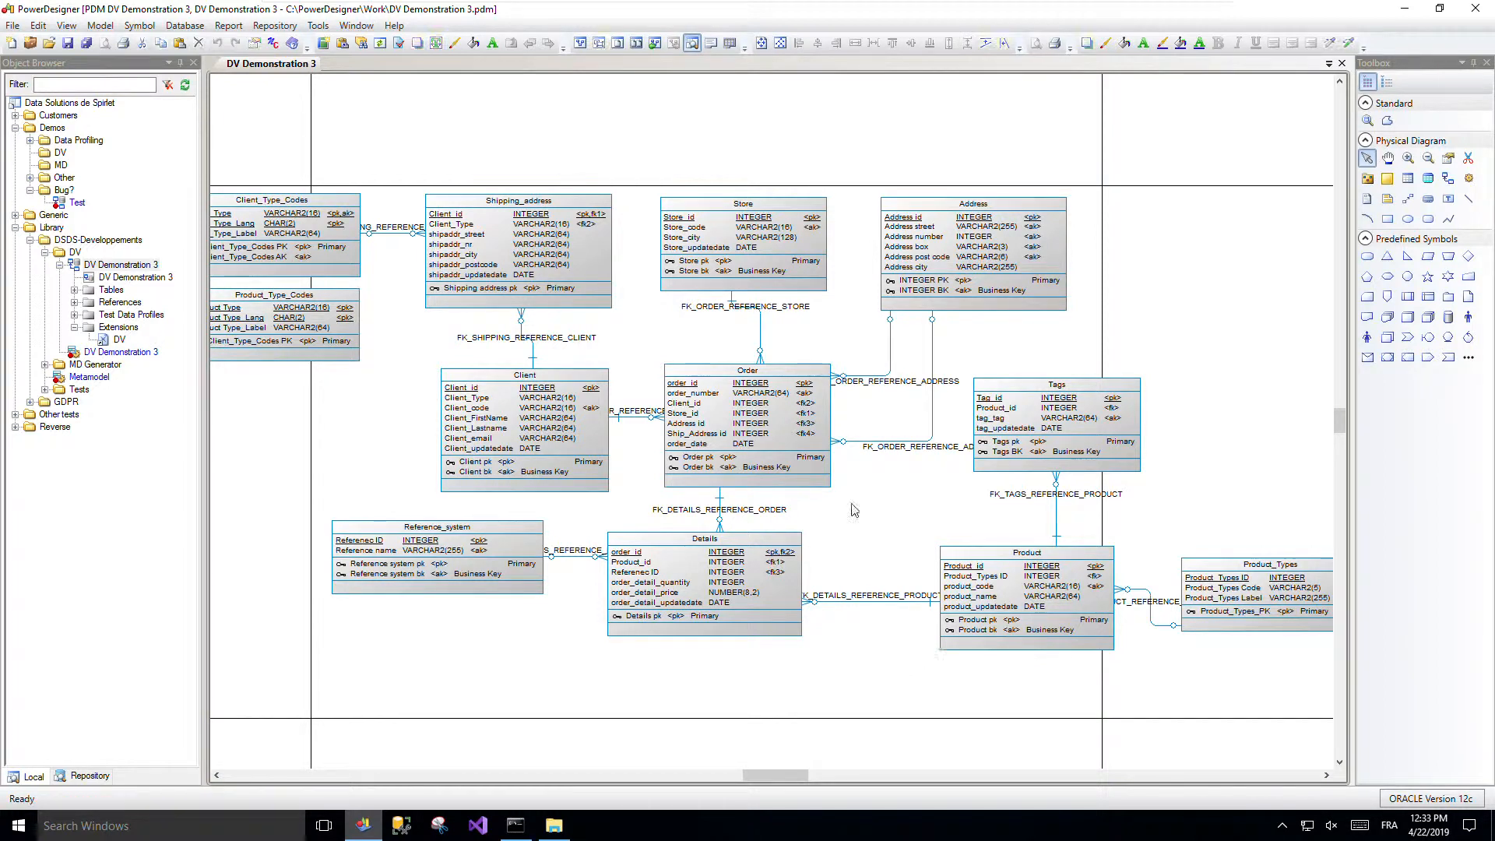
# Step: Inspect which columns make up the Client table's business key and primary key
pyautogui.doubleClick(577, 382)
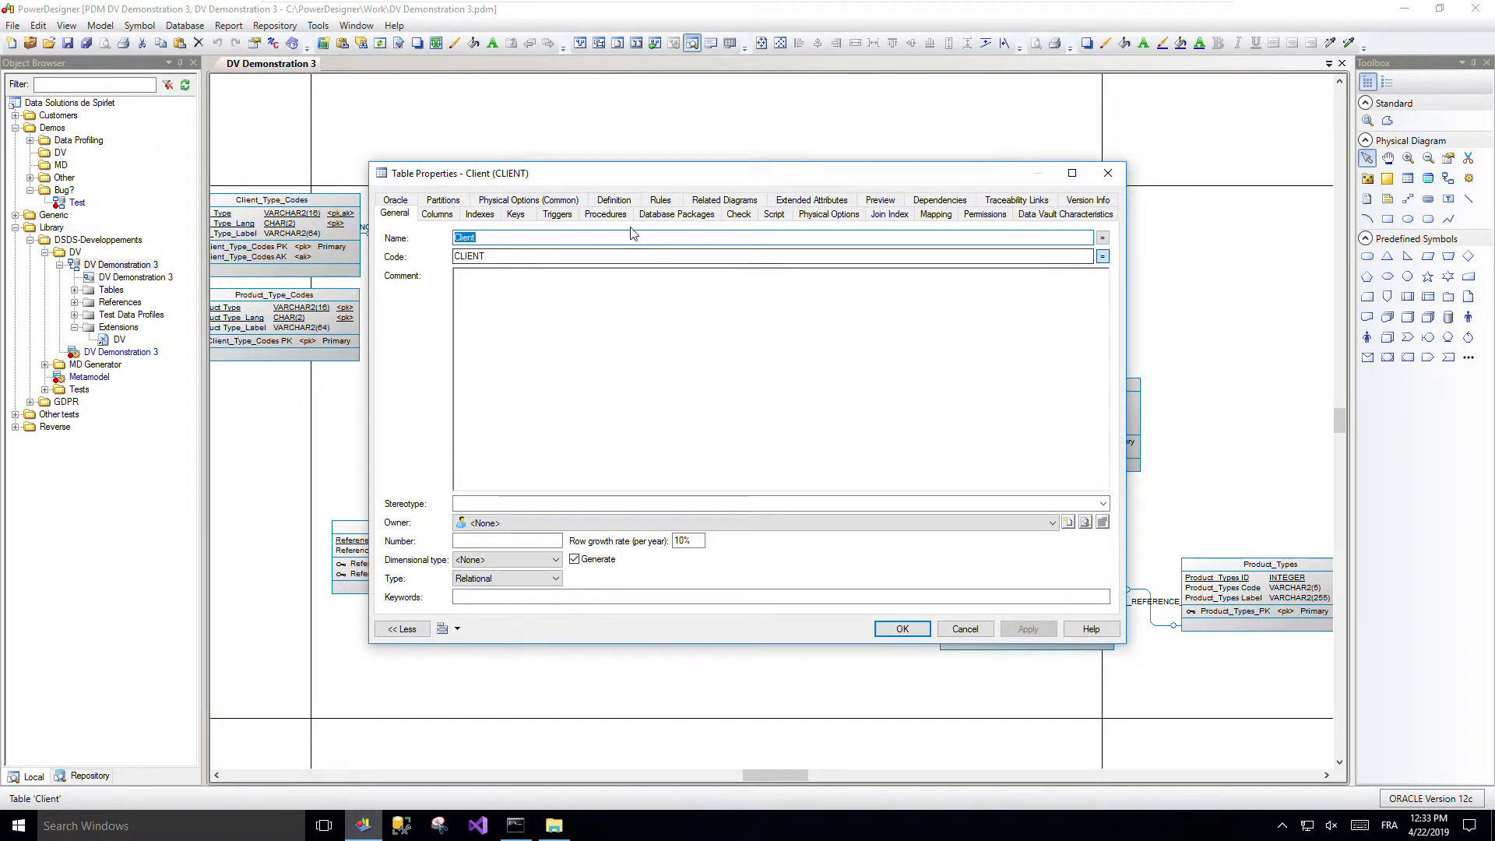
pyautogui.click(525, 218)
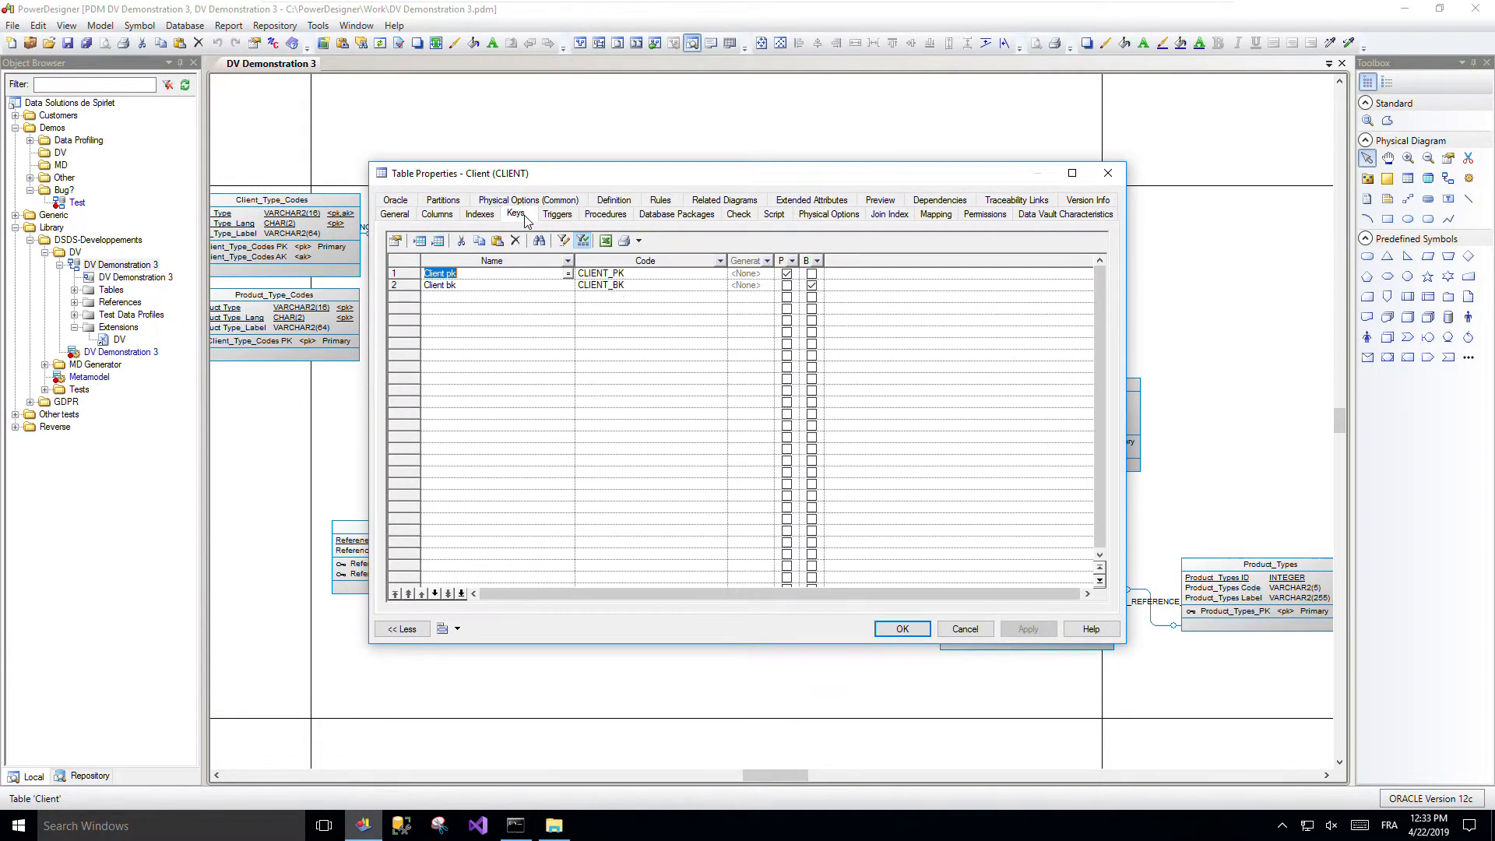
pyautogui.click(499, 289)
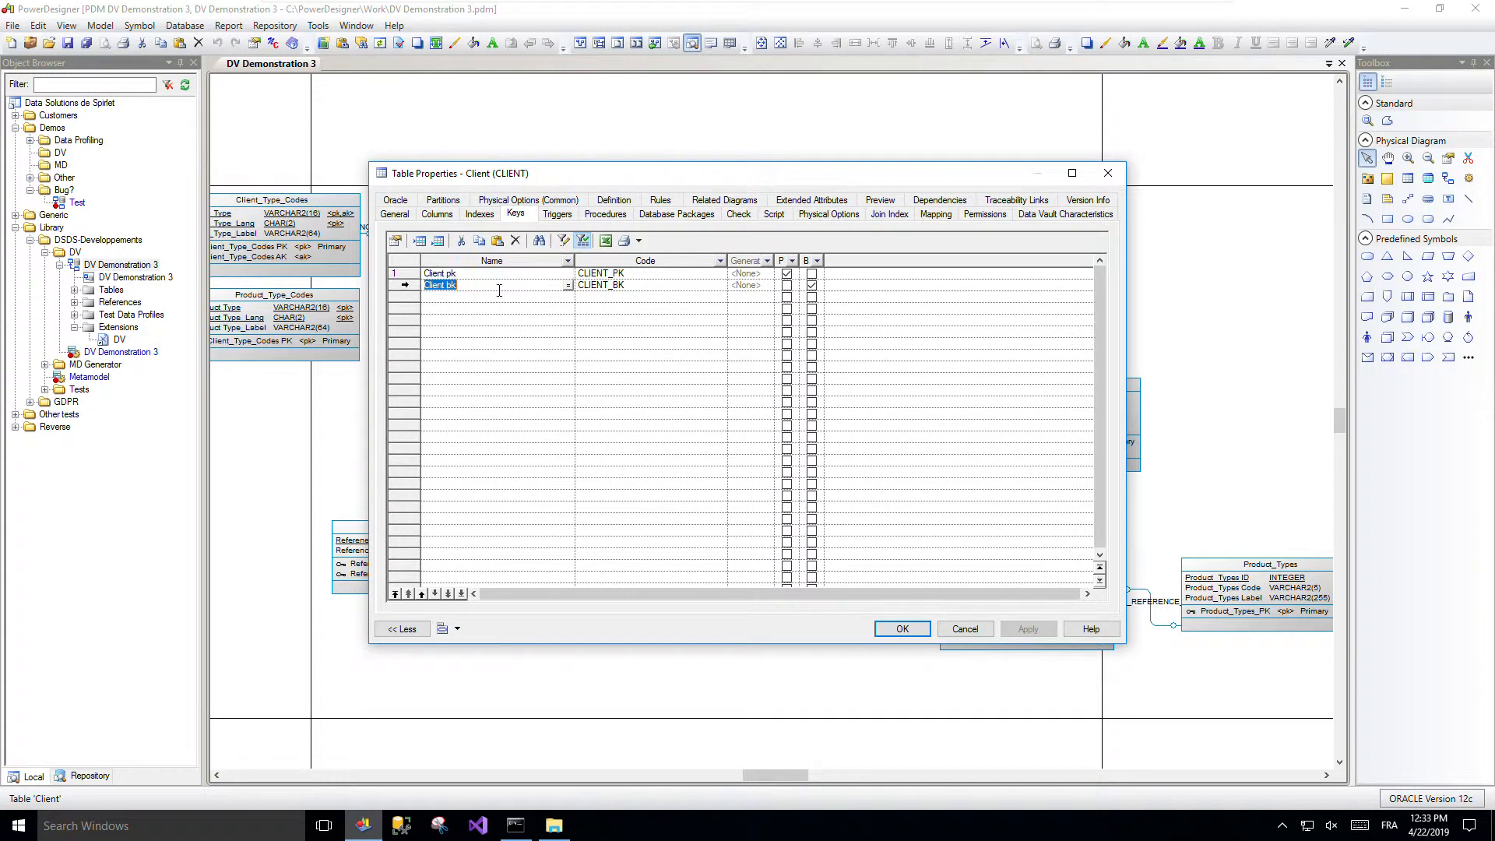
pyautogui.click(394, 243)
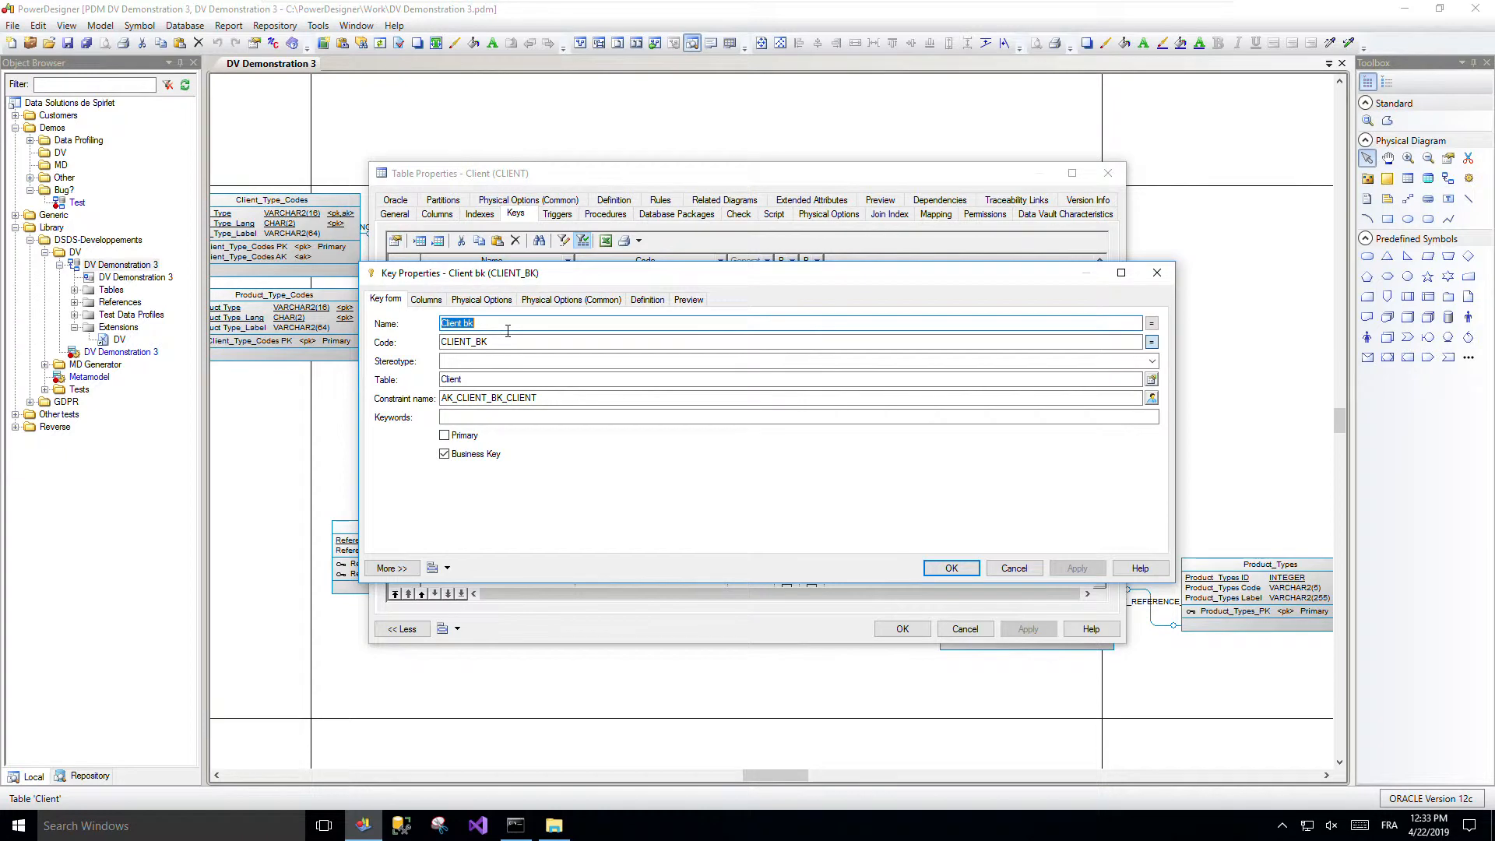
pyautogui.click(426, 301)
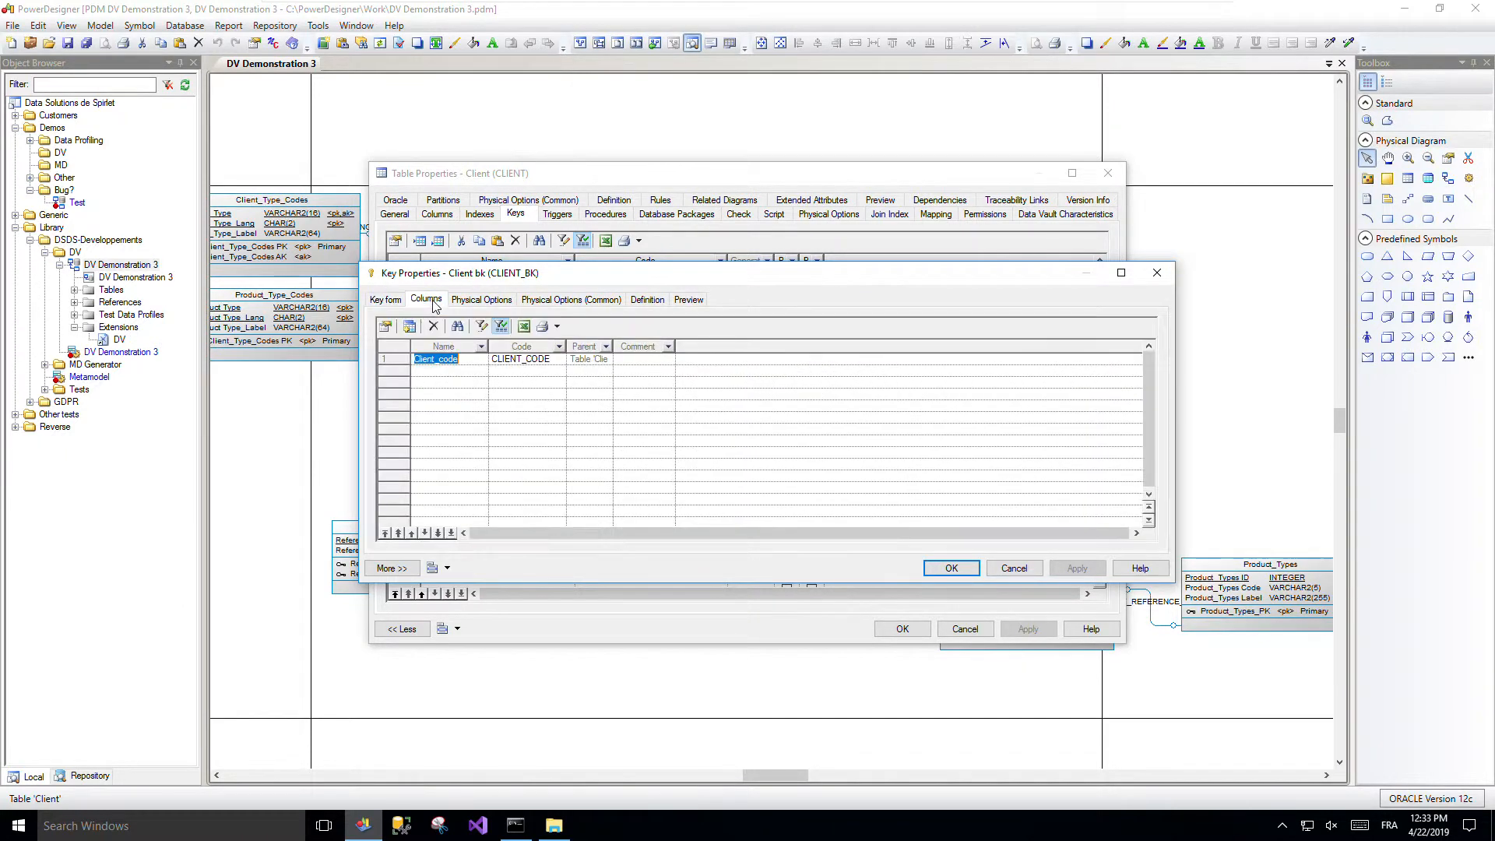
pyautogui.click(1012, 570)
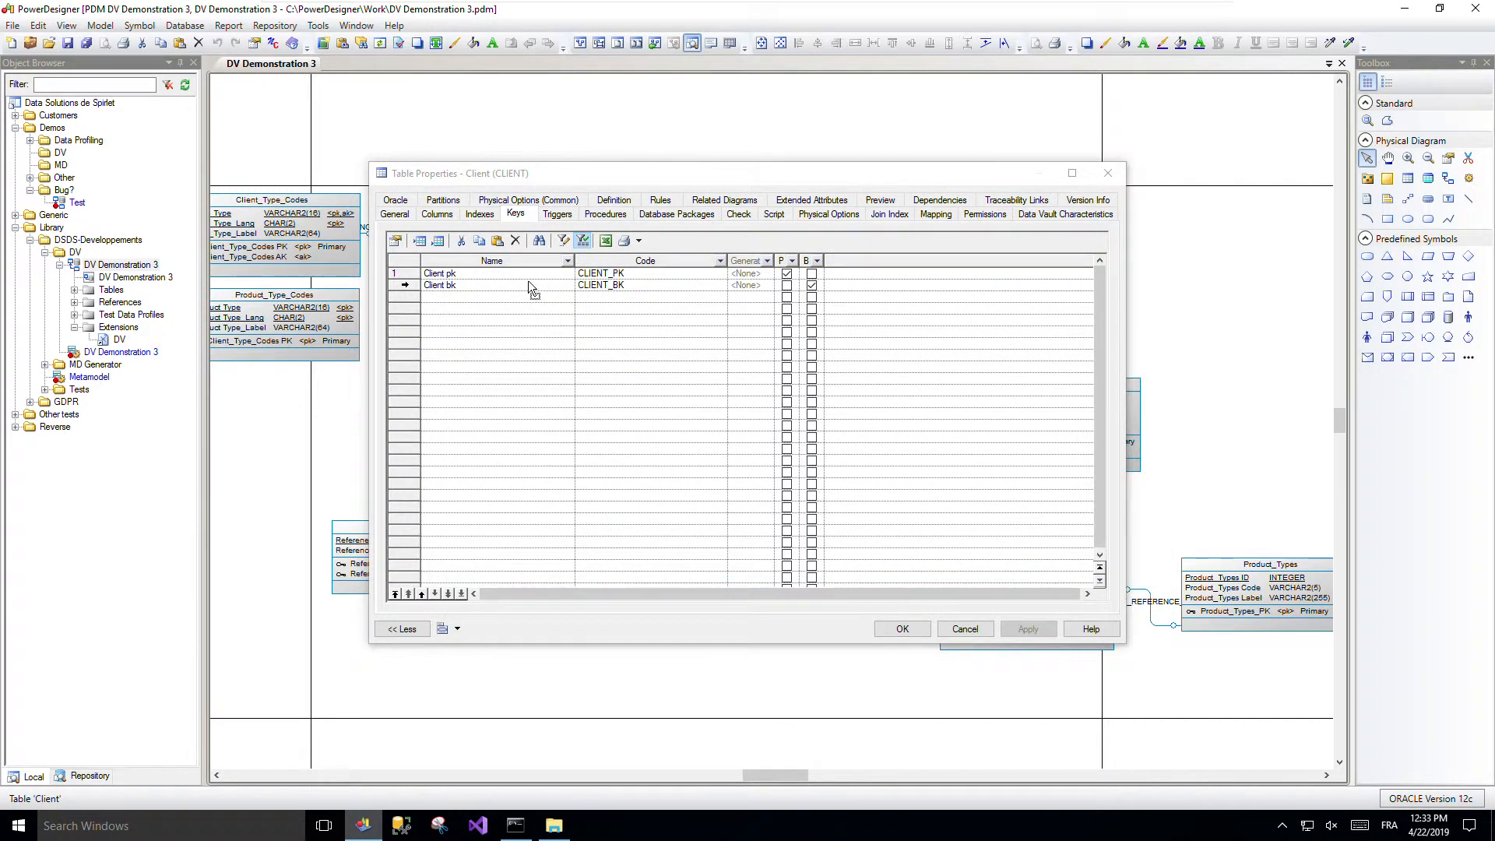
pyautogui.click(395, 243)
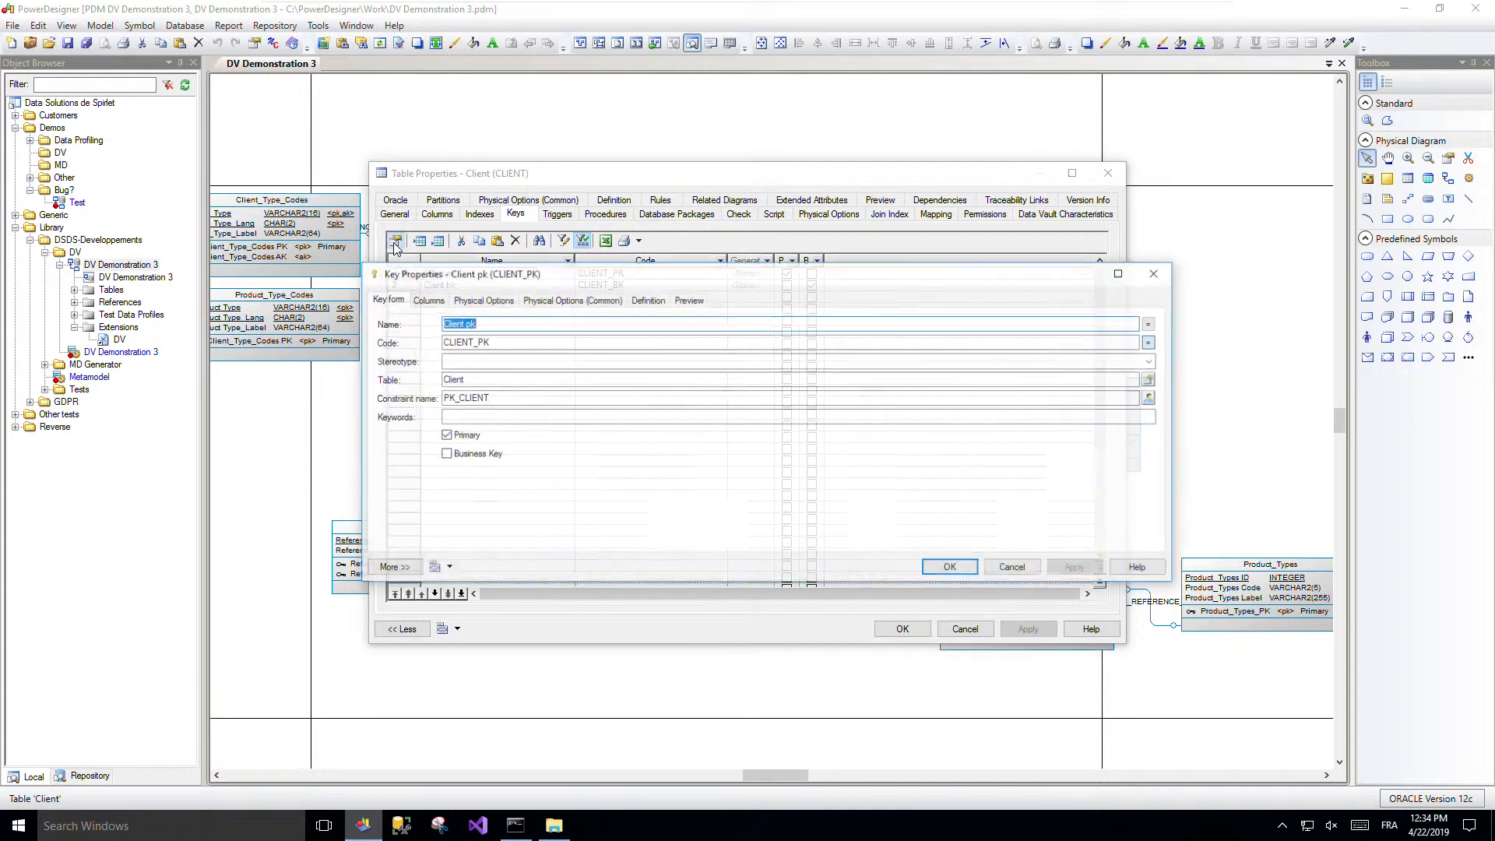
pyautogui.click(428, 300)
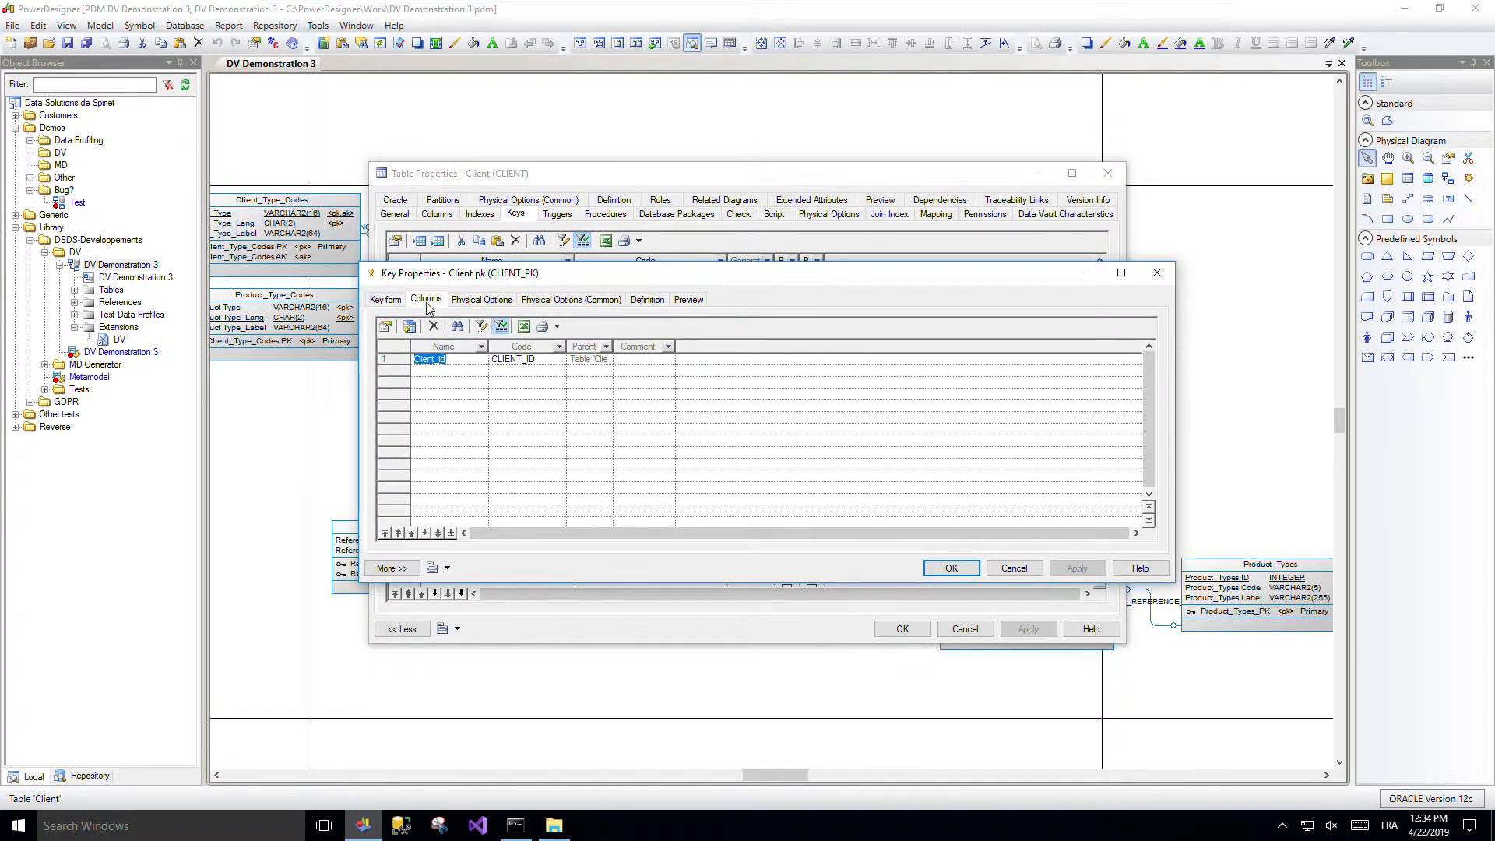
pyautogui.press('Escape')
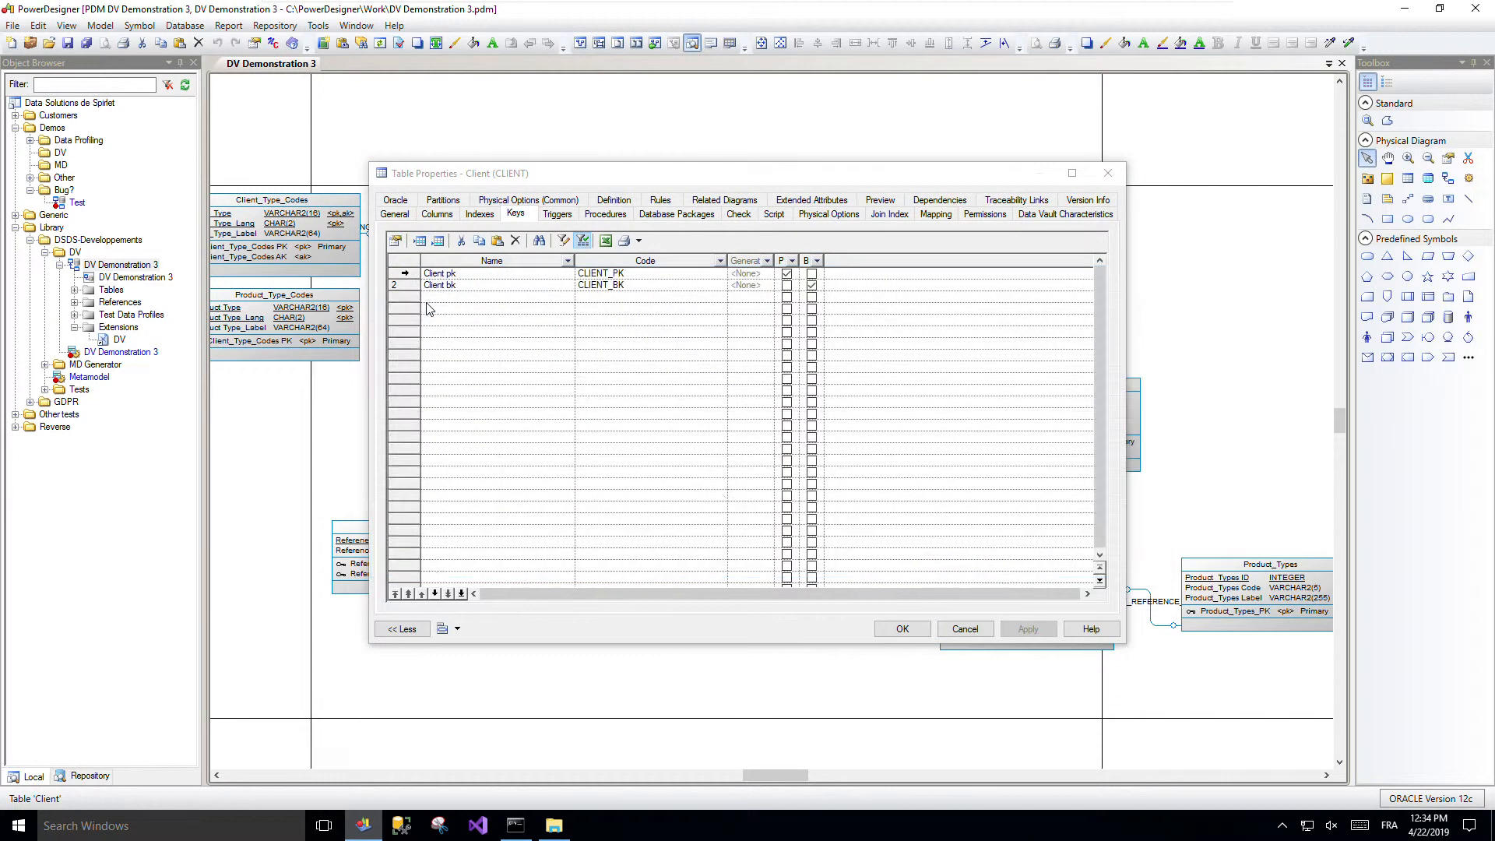
pyautogui.click(966, 629)
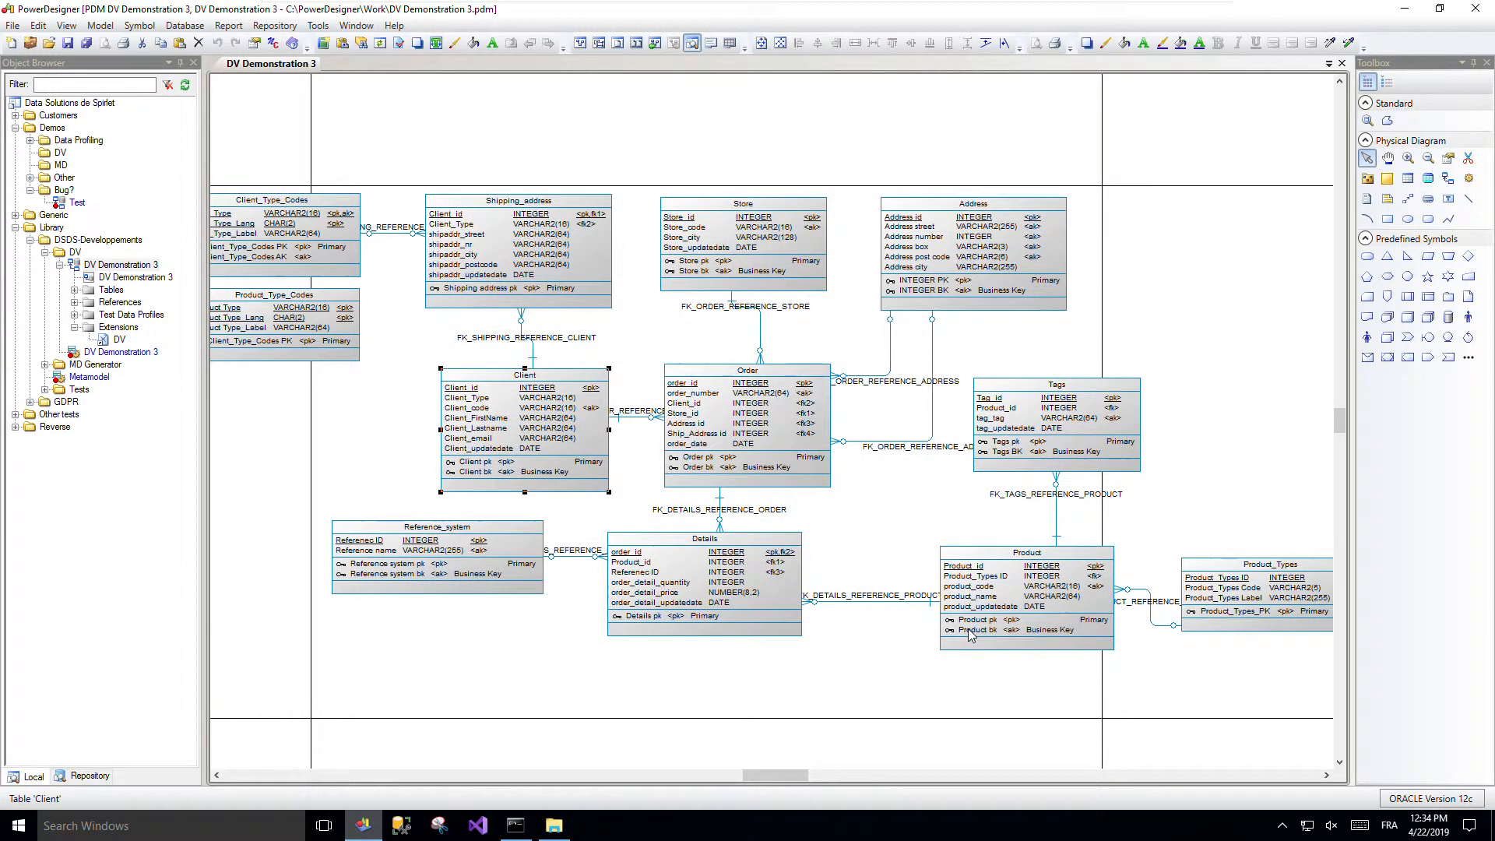
pyautogui.click(418, 465)
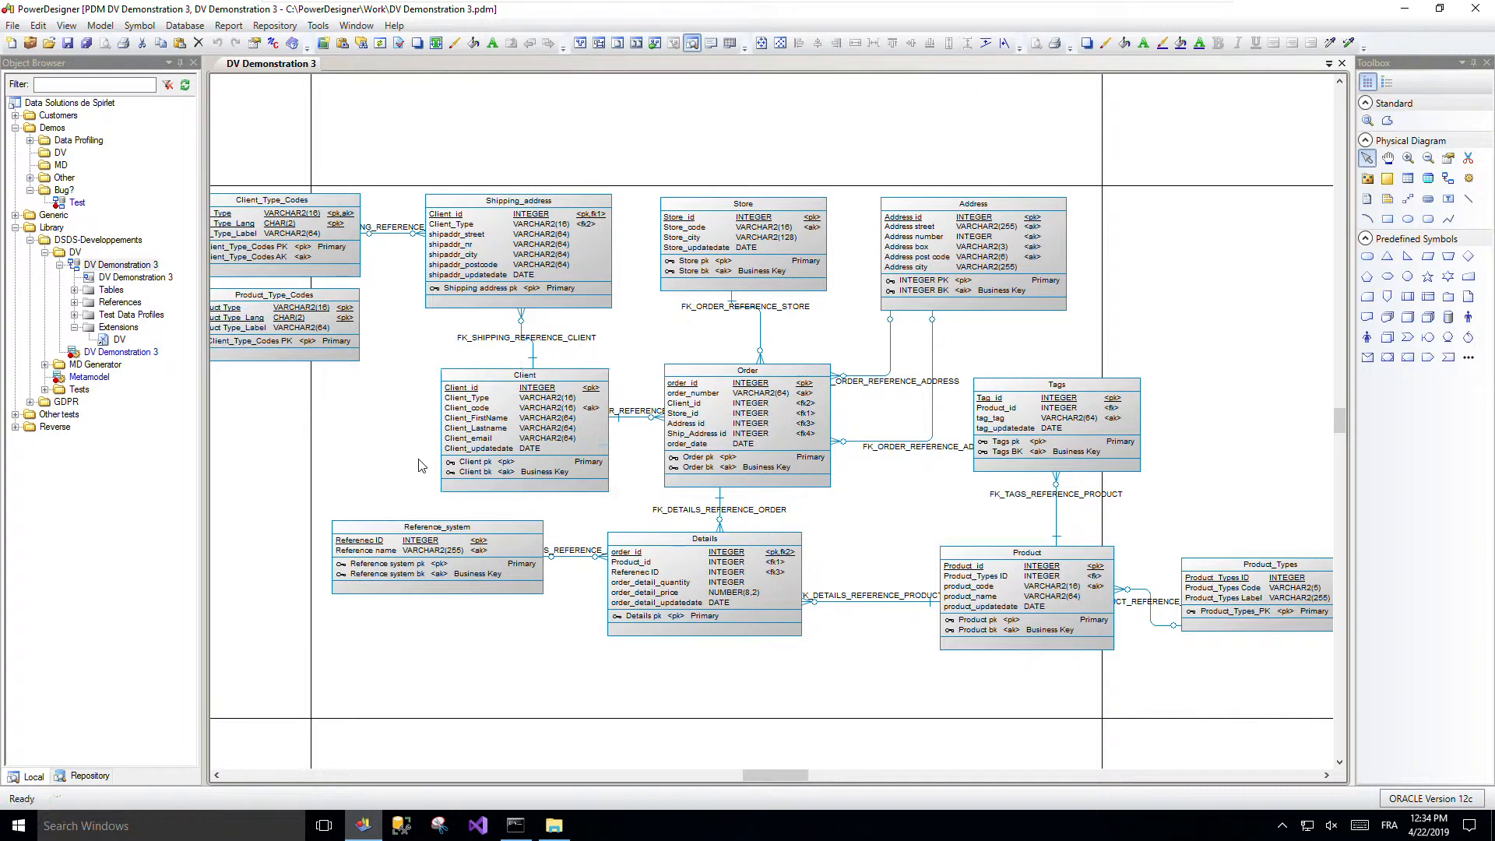
# Step: Review the physical data model's Data Vault property settings and disable Add Load Cycle in the Data Vault generator options
pyautogui.rightClick(357, 449)
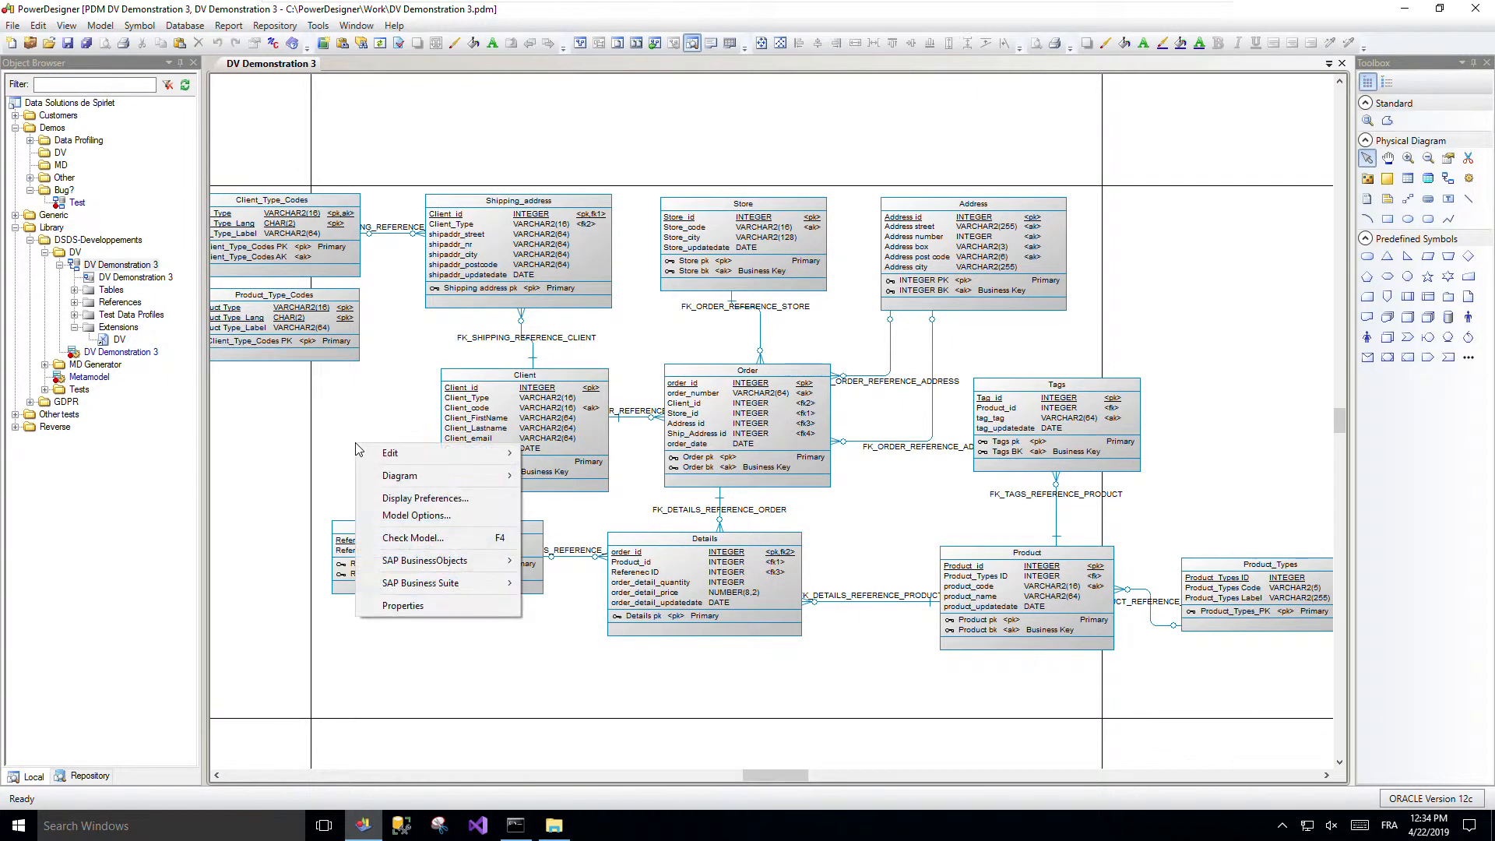
pyautogui.click(454, 606)
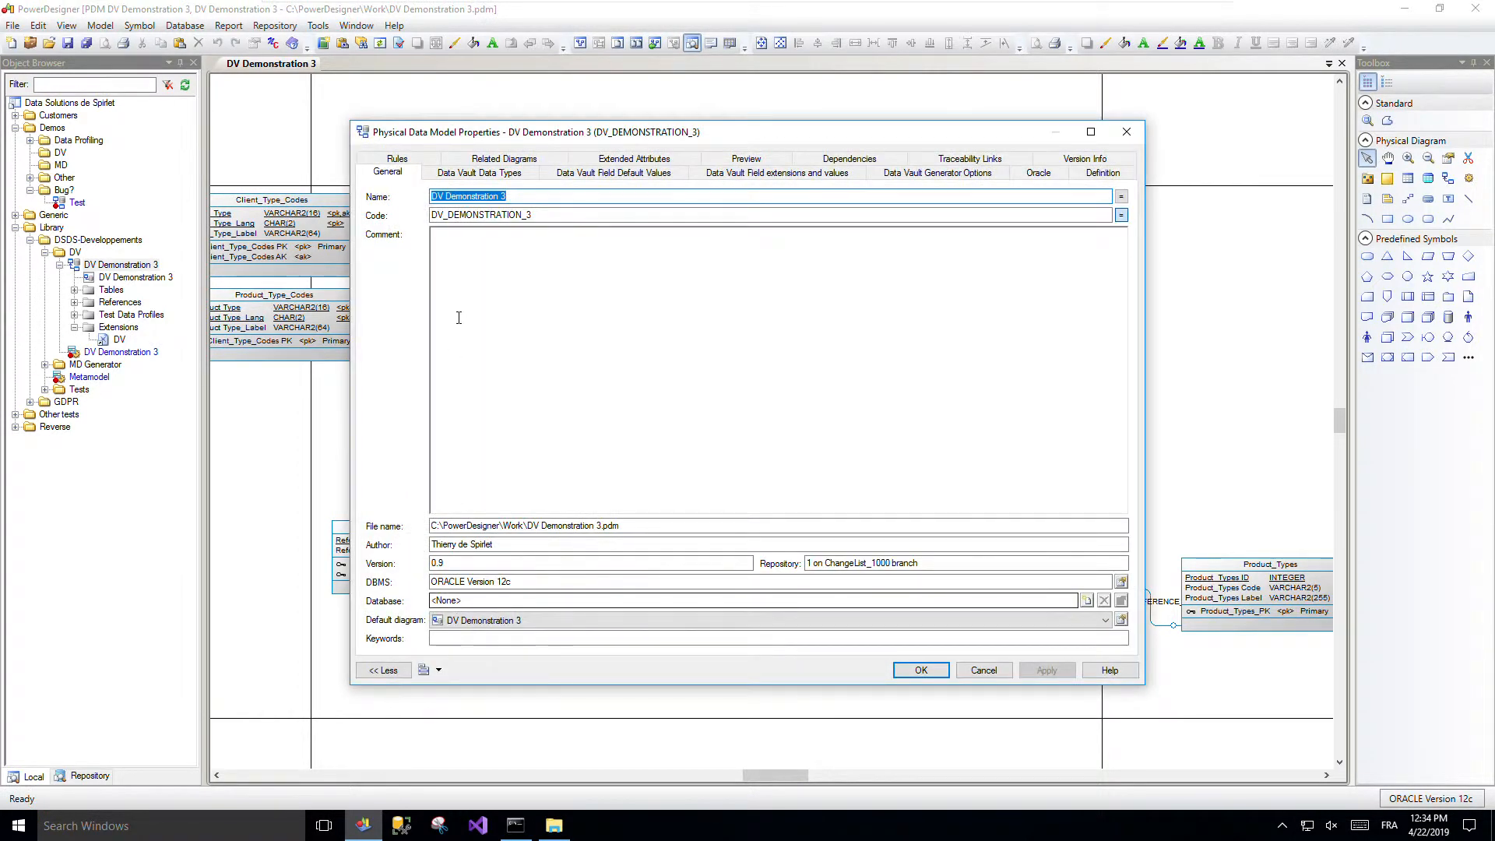
pyautogui.click(488, 179)
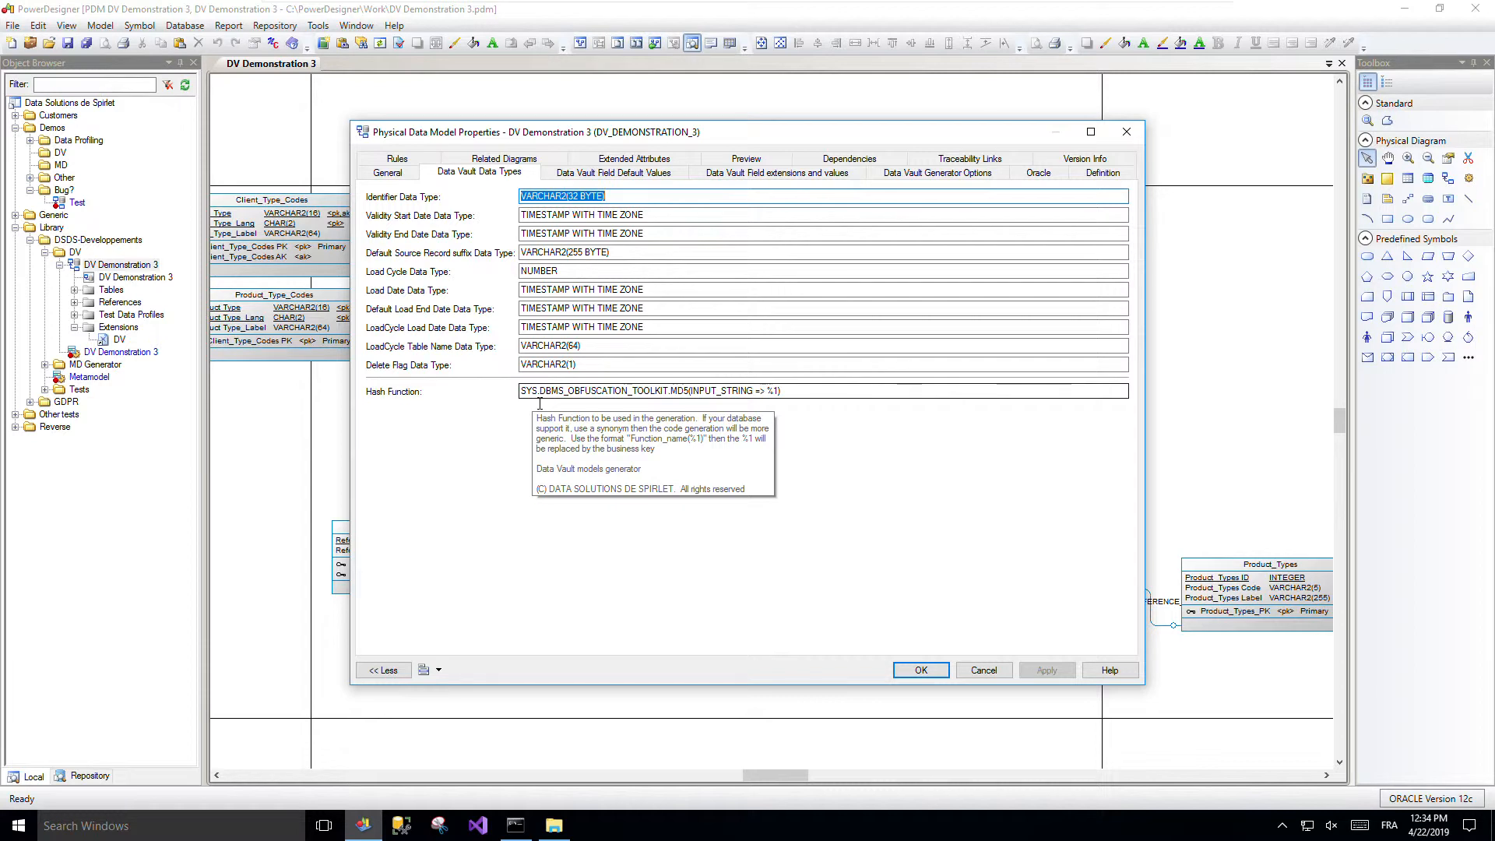
pyautogui.click(592, 173)
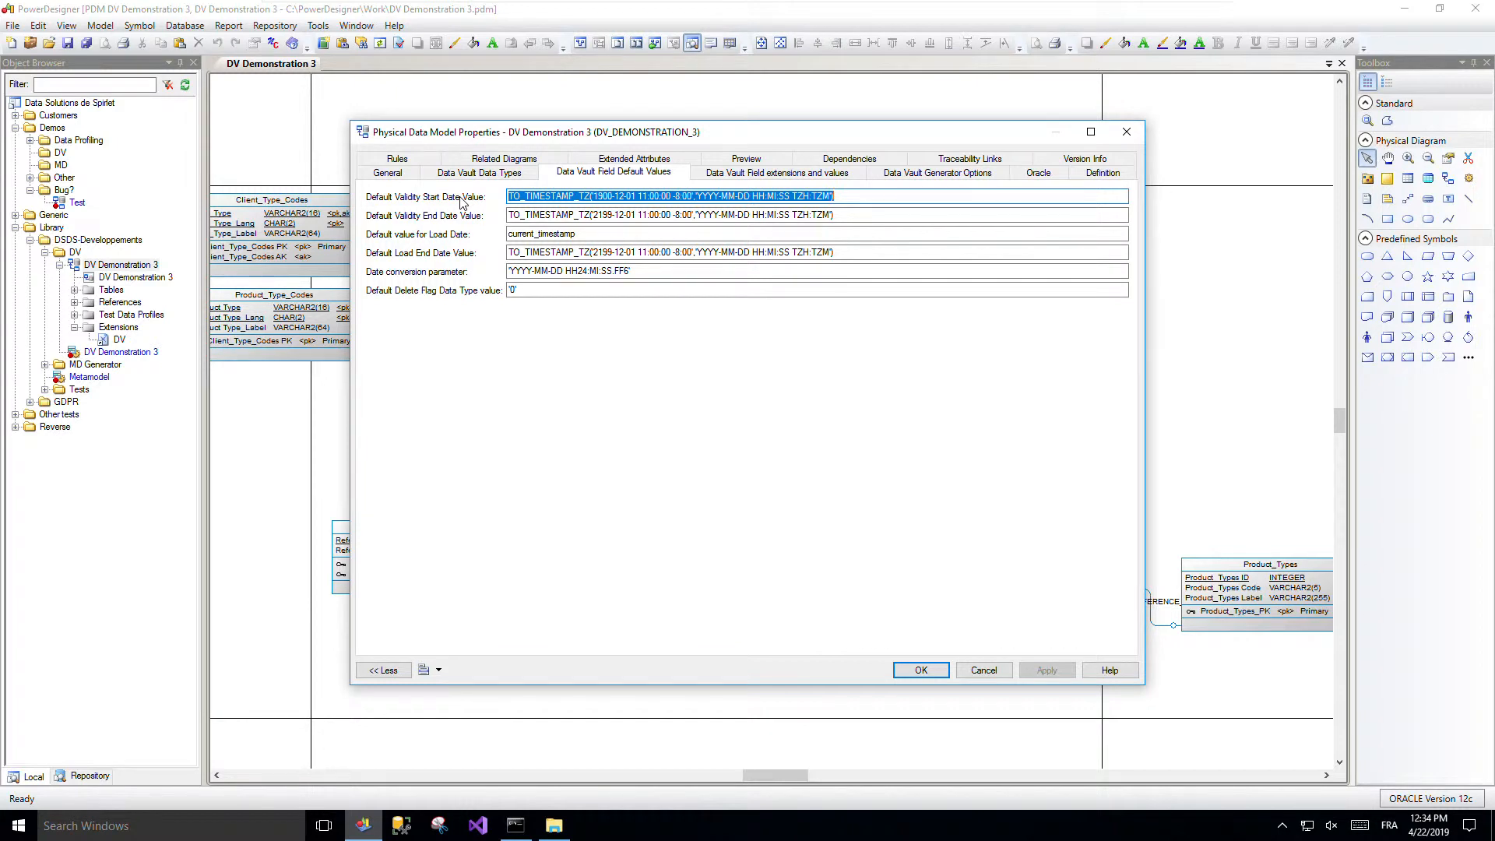
pyautogui.click(722, 173)
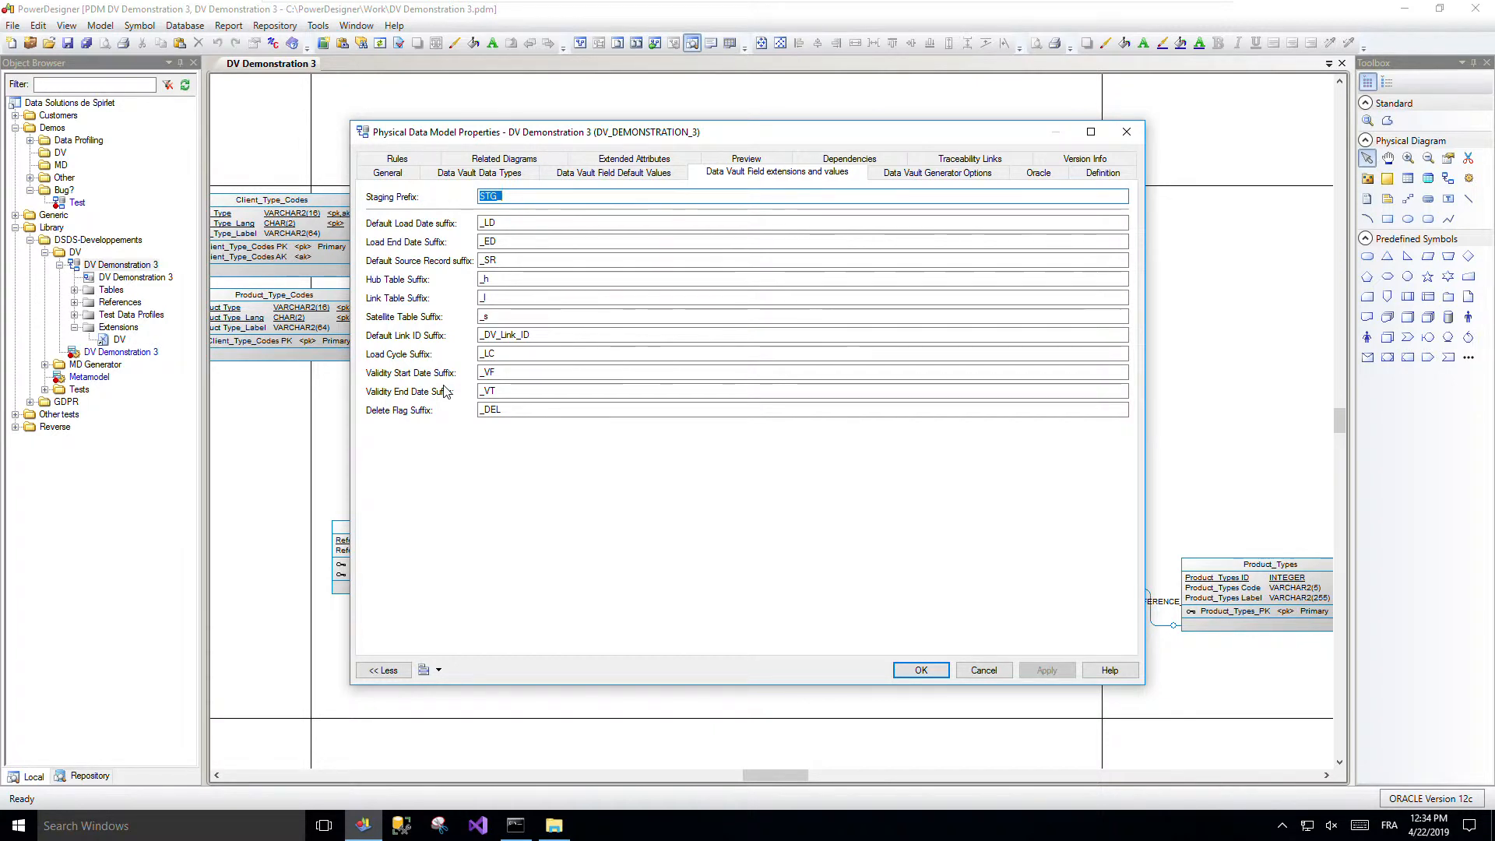
pyautogui.click(901, 173)
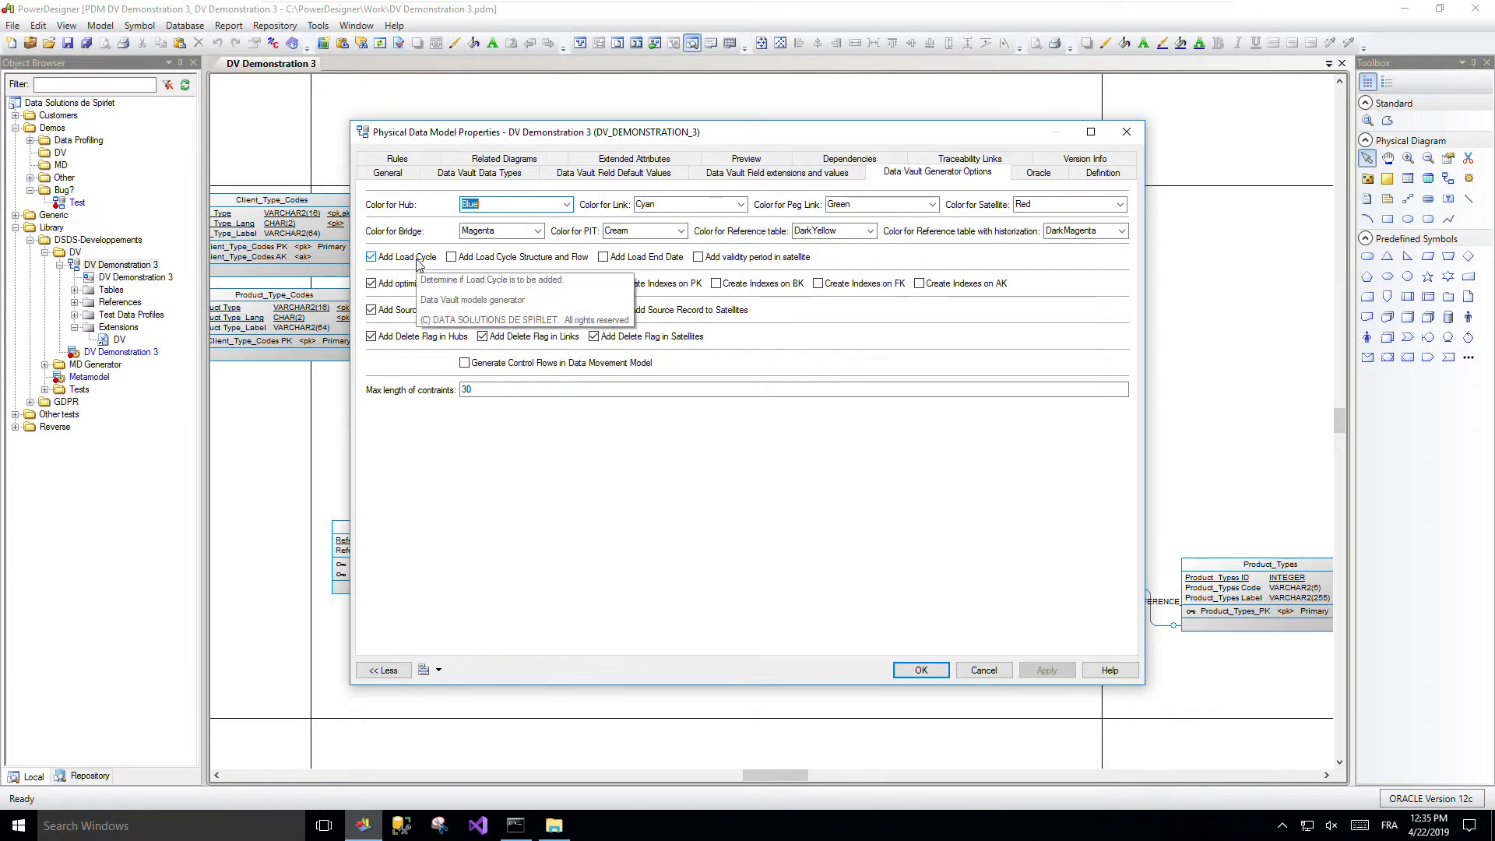
pyautogui.click(372, 259)
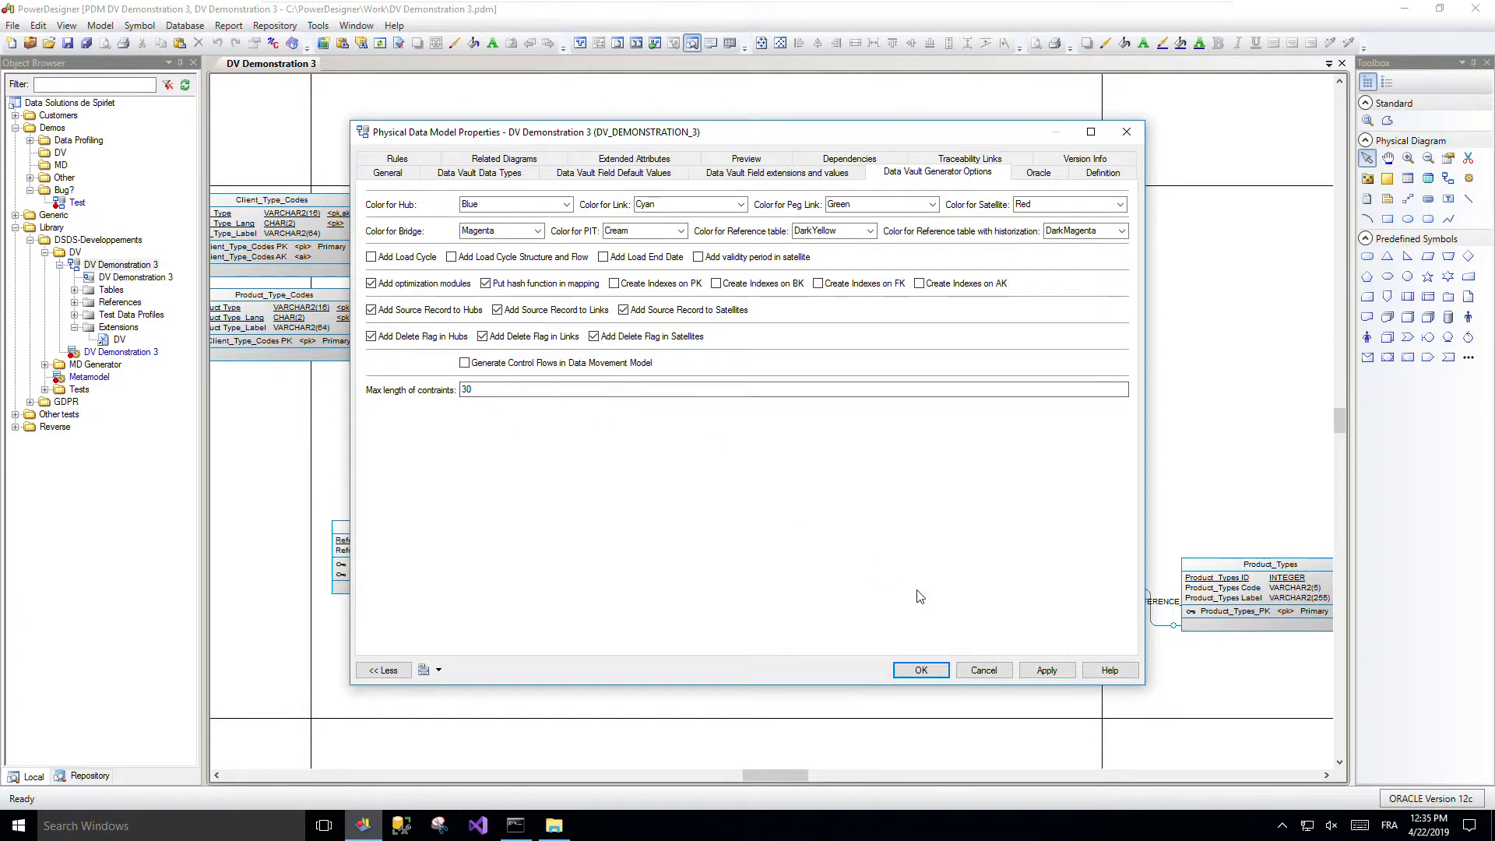
pyautogui.click(921, 670)
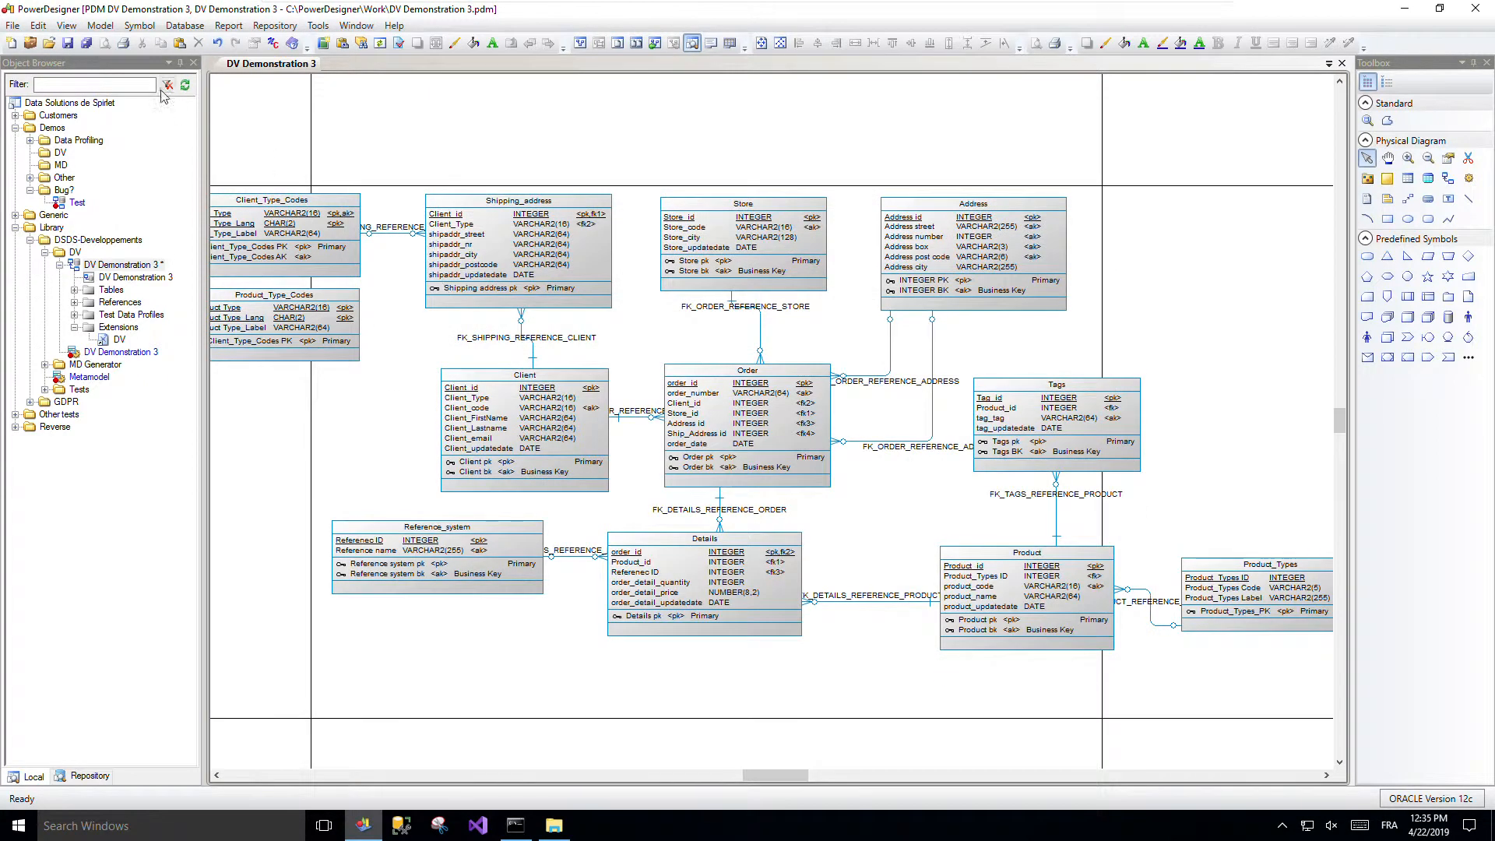
# Step: Save all open models and exit PowerDesigner for the Developer Command Prompt
pyautogui.click(86, 43)
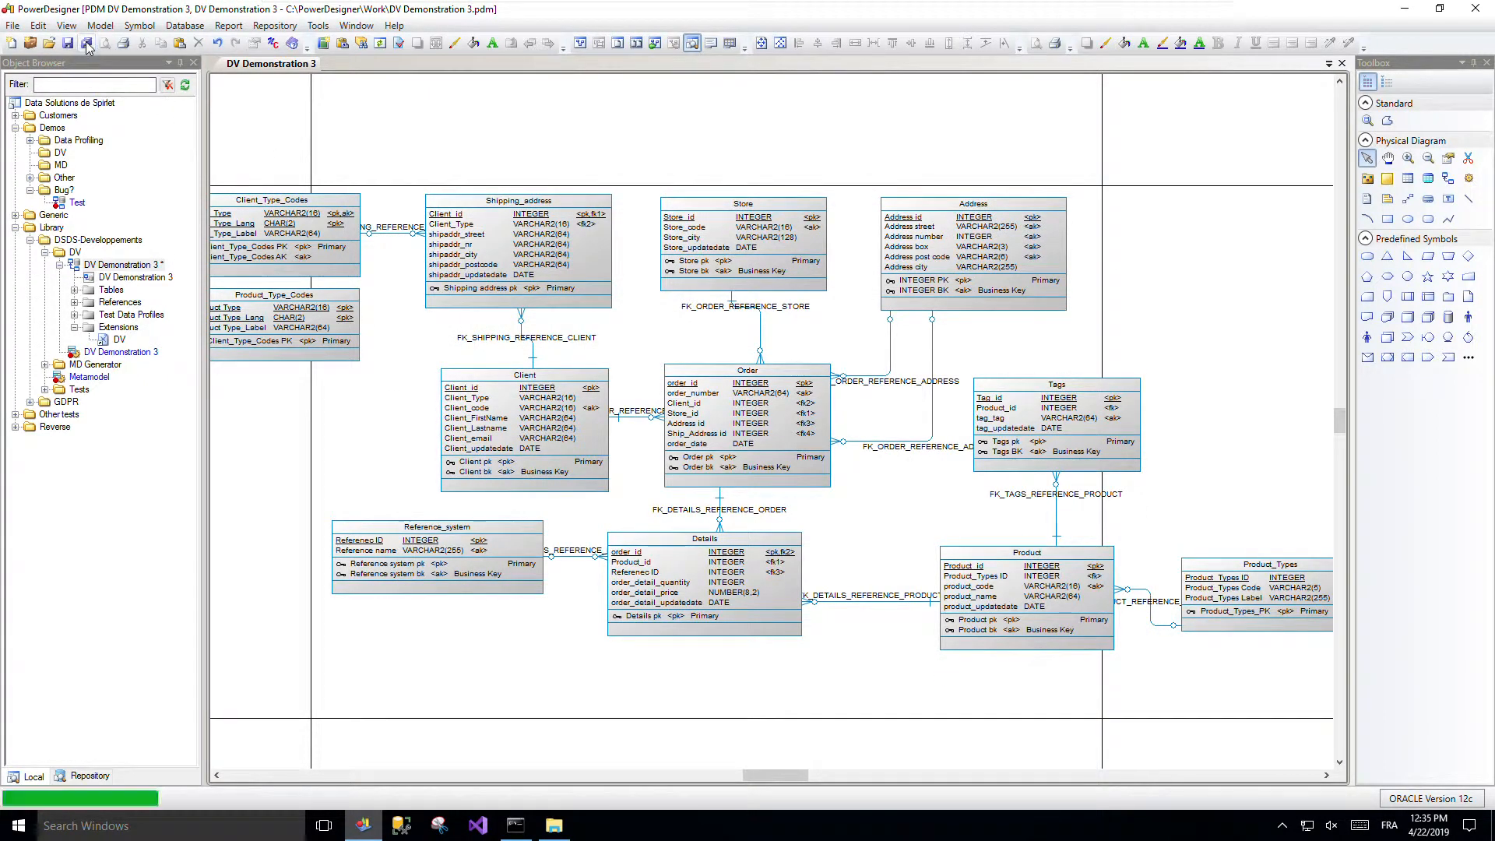
pyautogui.click(1484, 10)
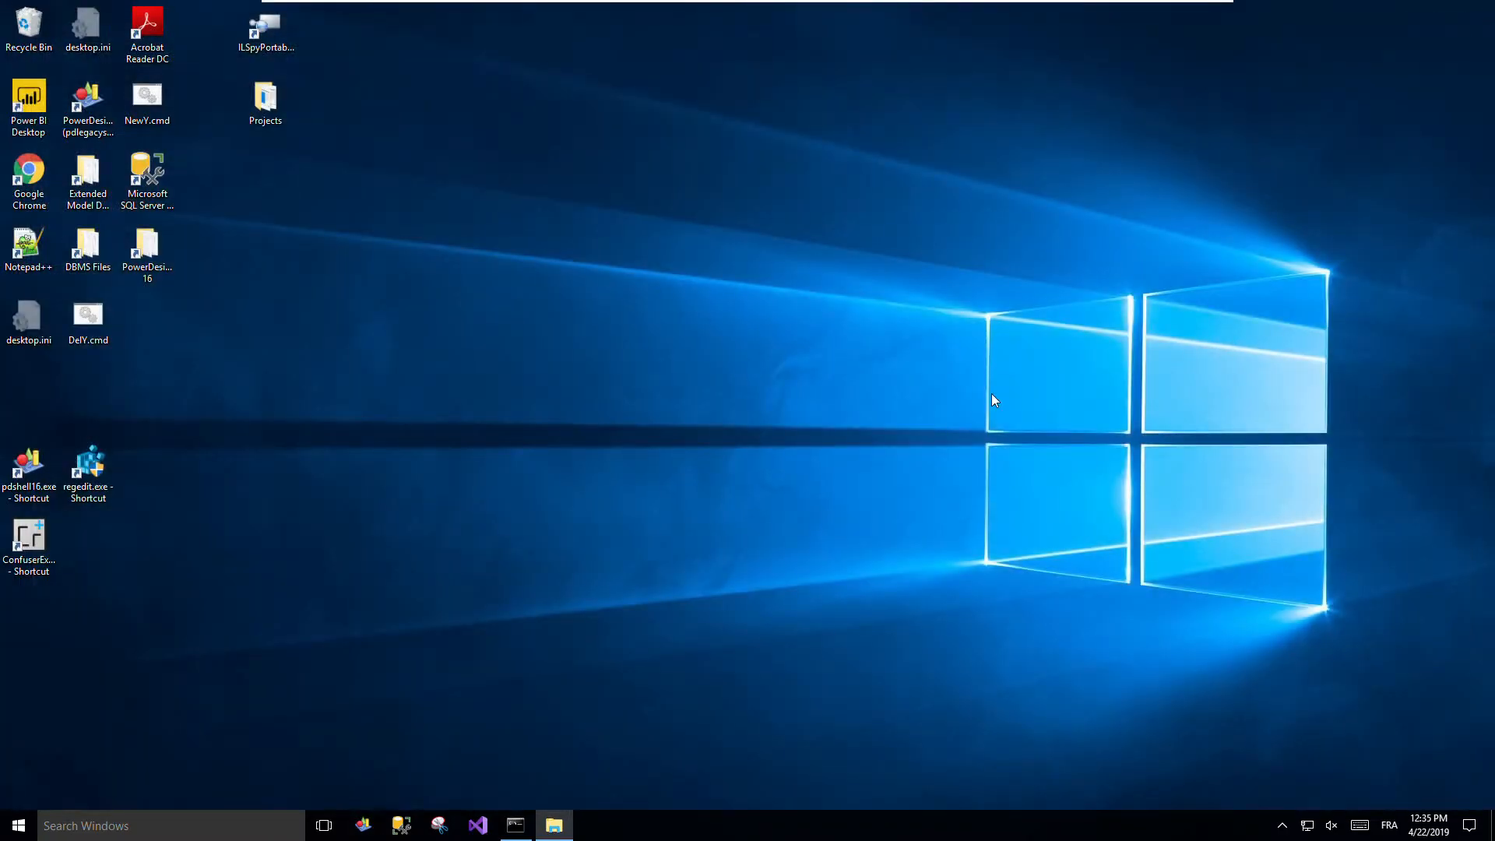
pyautogui.click(517, 826)
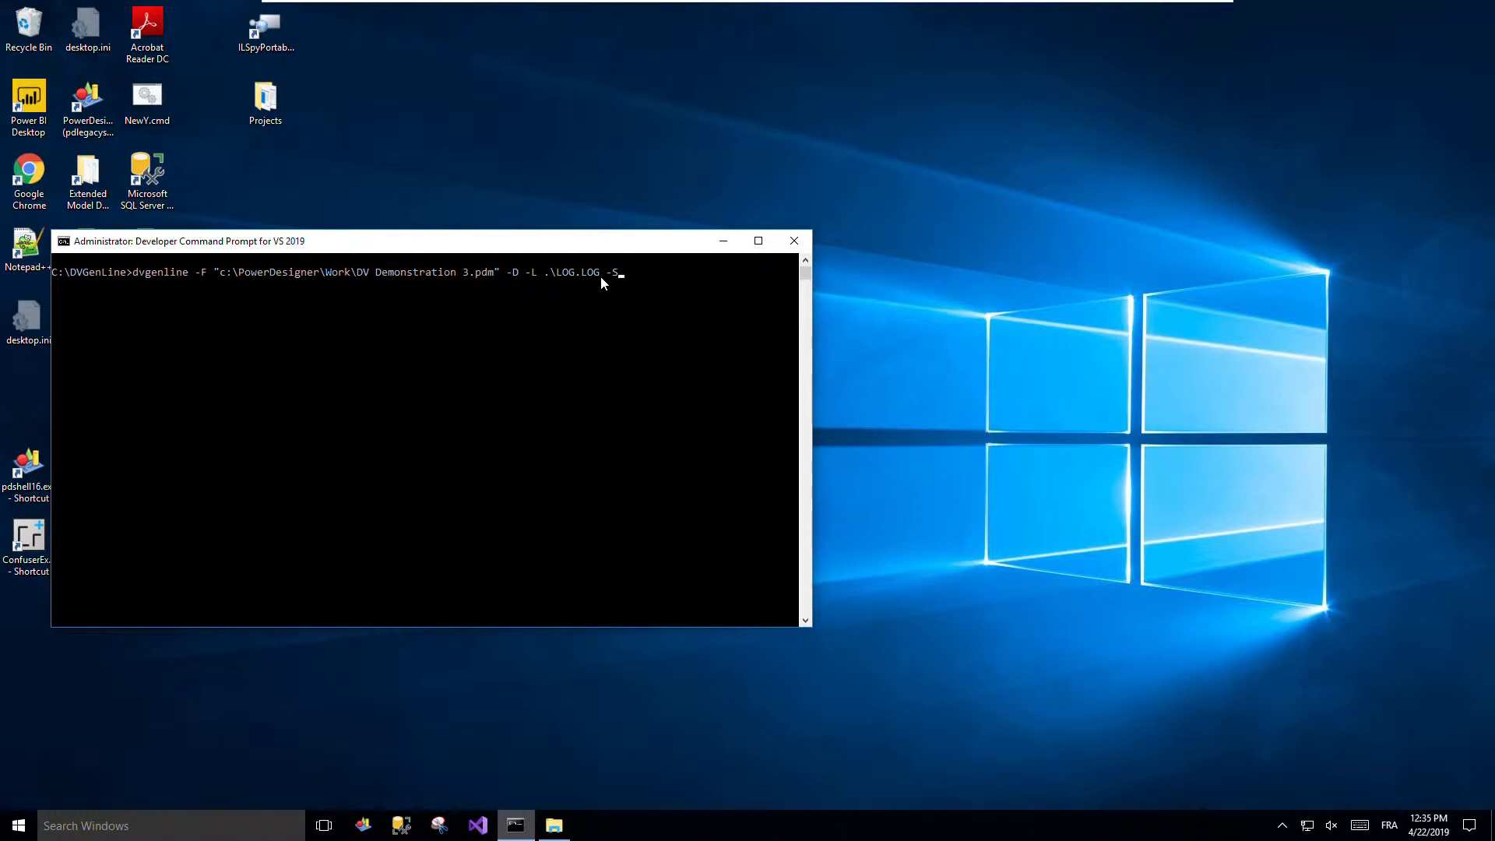
# Step: Run dvgenline -F "c:\PowerDesigner\Work\DV Demonstration 3.pdm" -D -L .\LOG.LOG -S and follow its progress alongside the model being built in PowerDesigner
pyautogui.press('Return')
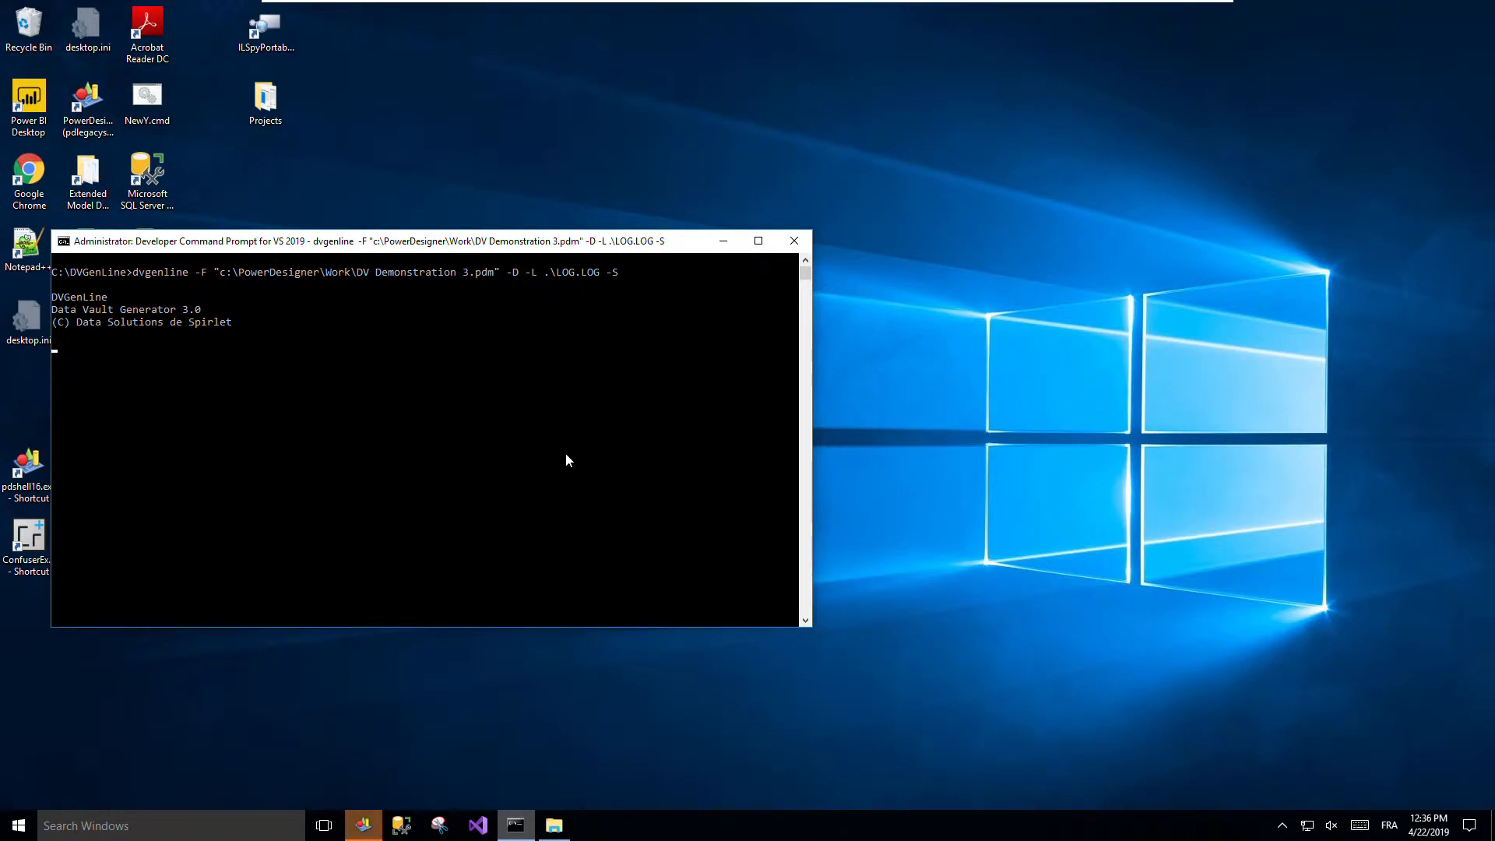
pyautogui.click(369, 824)
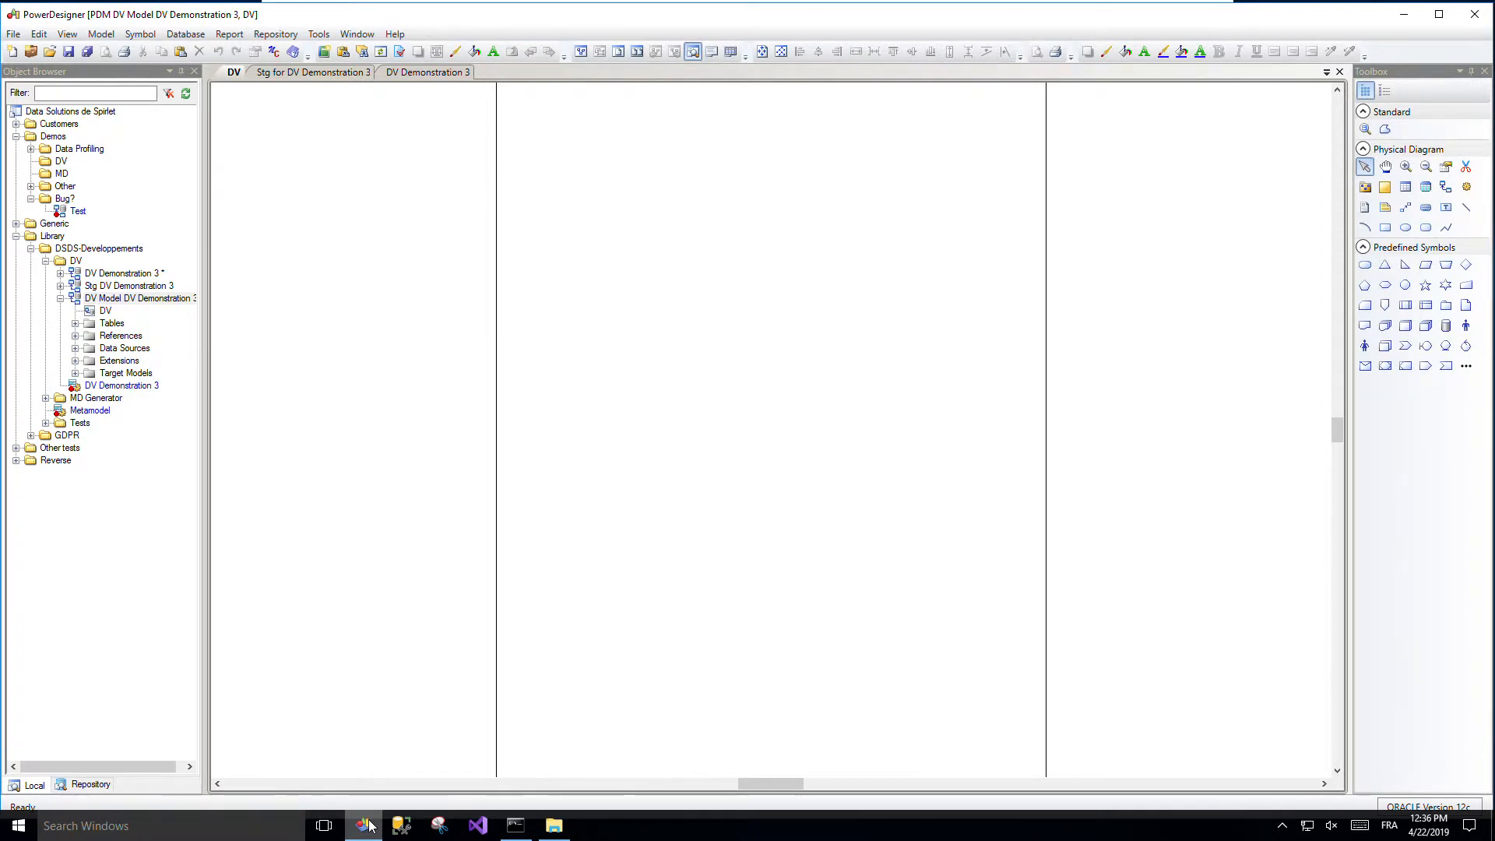
pyautogui.click(516, 827)
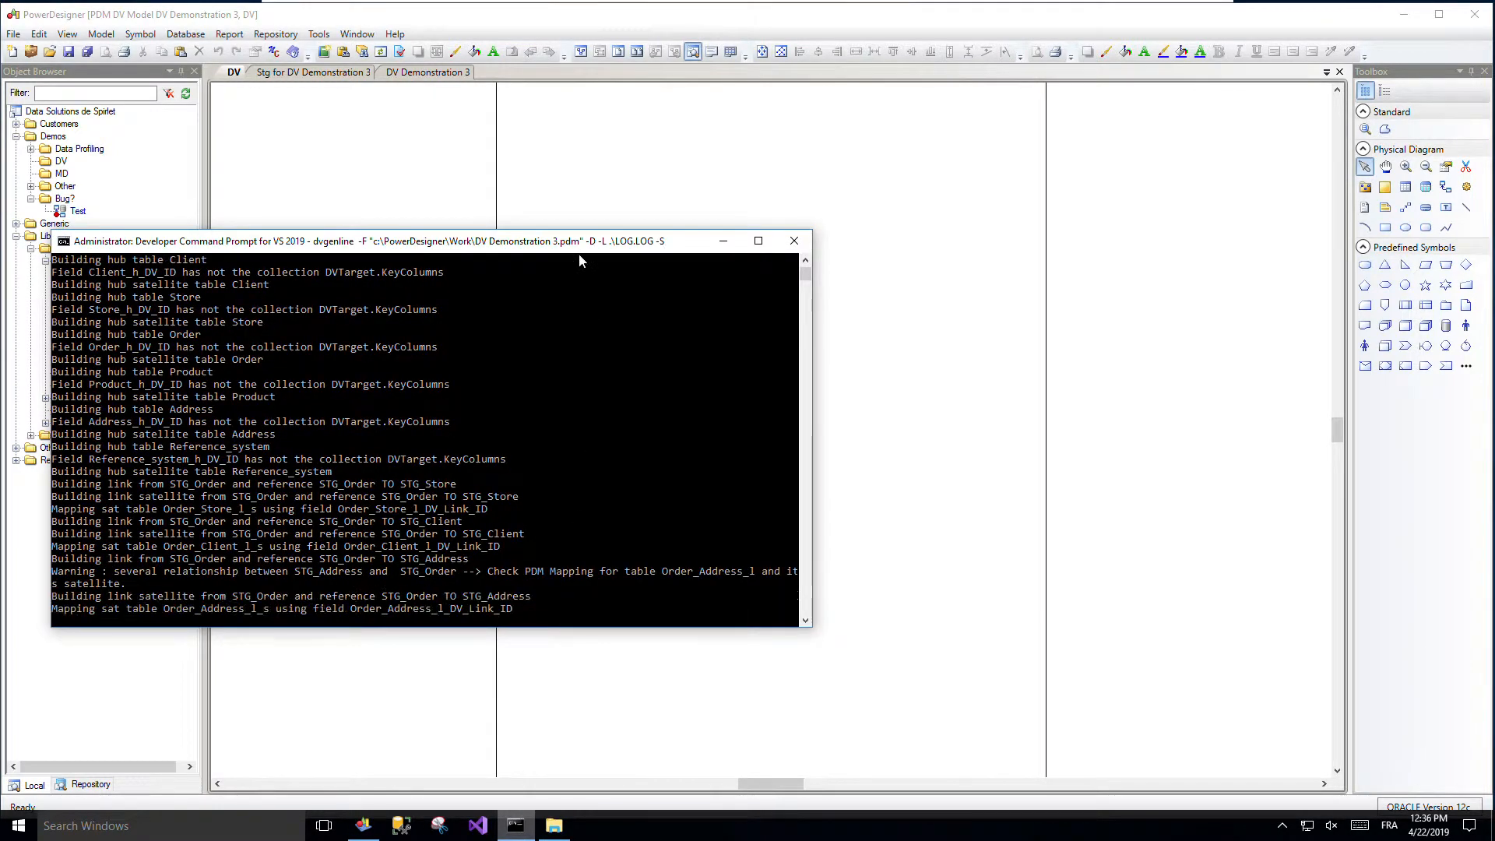
pyautogui.moveTo(648, 242); pyautogui.dragTo(976, 159)
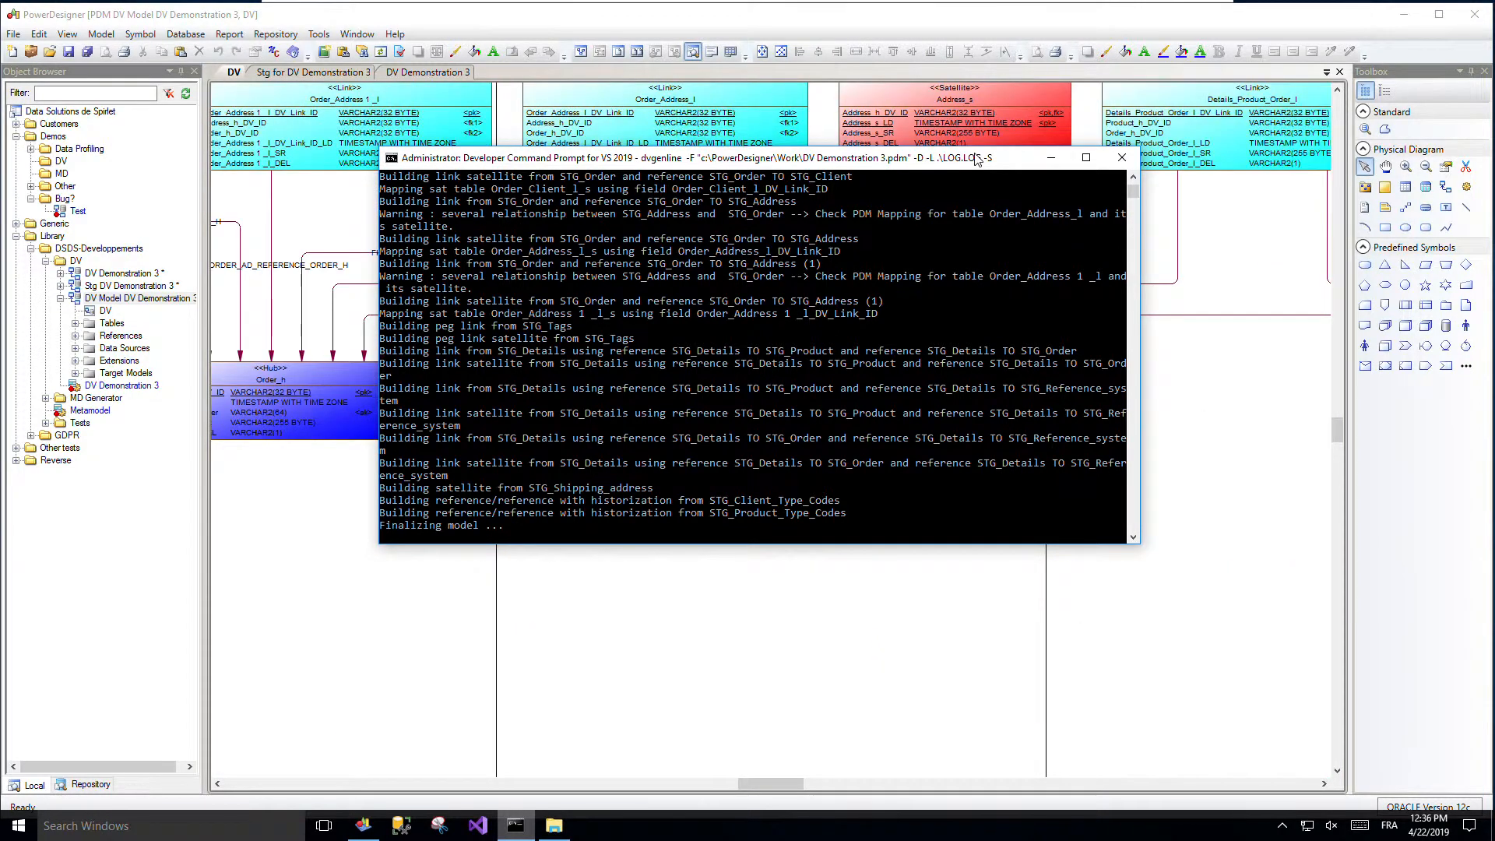
pyautogui.moveTo(937, 158); pyautogui.dragTo(1059, 461)
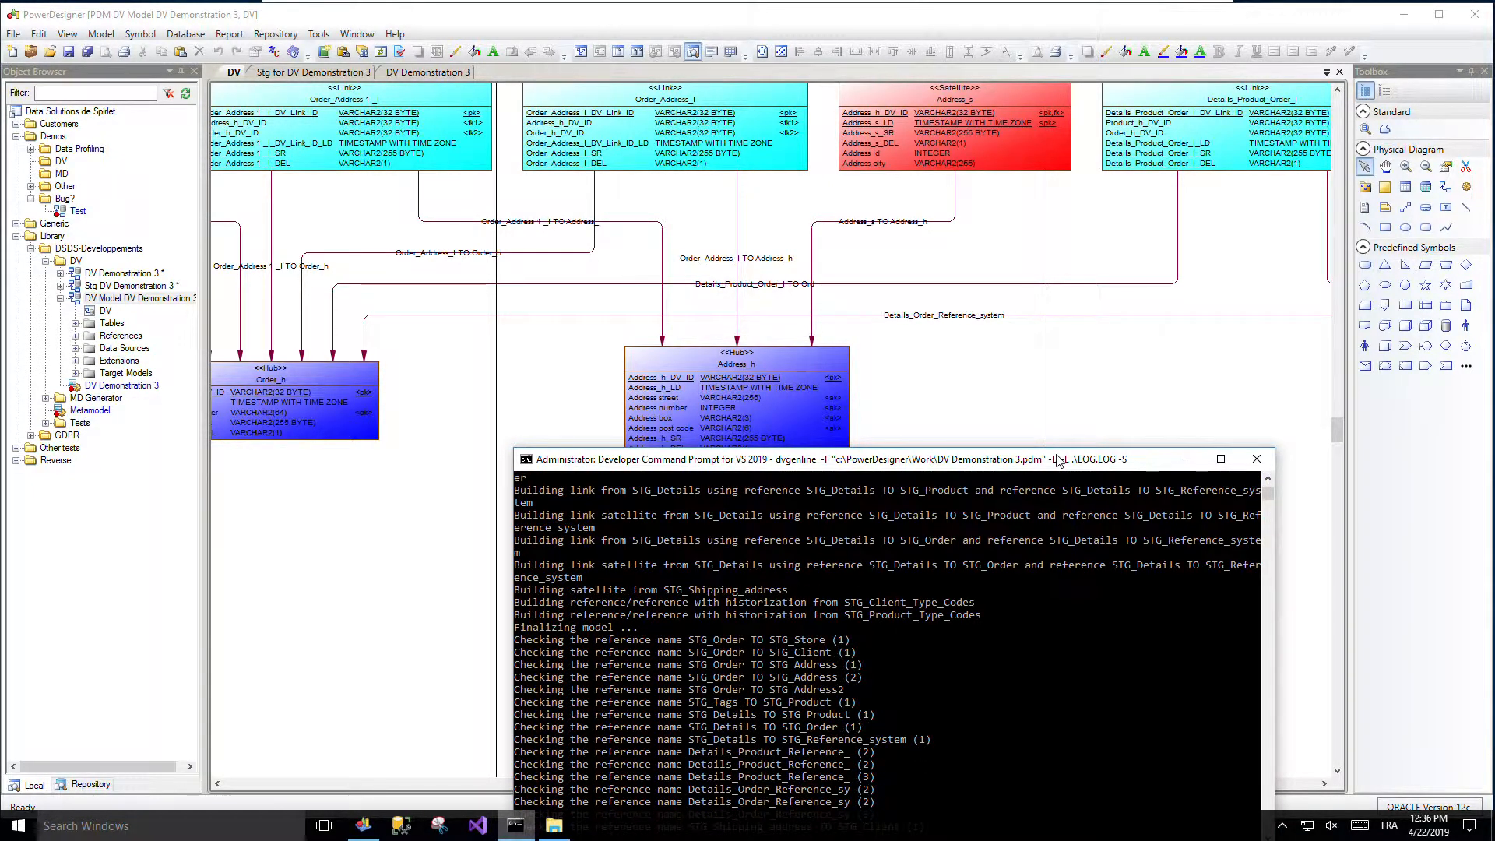
pyautogui.moveTo(1059, 461); pyautogui.dragTo(1094, 397)
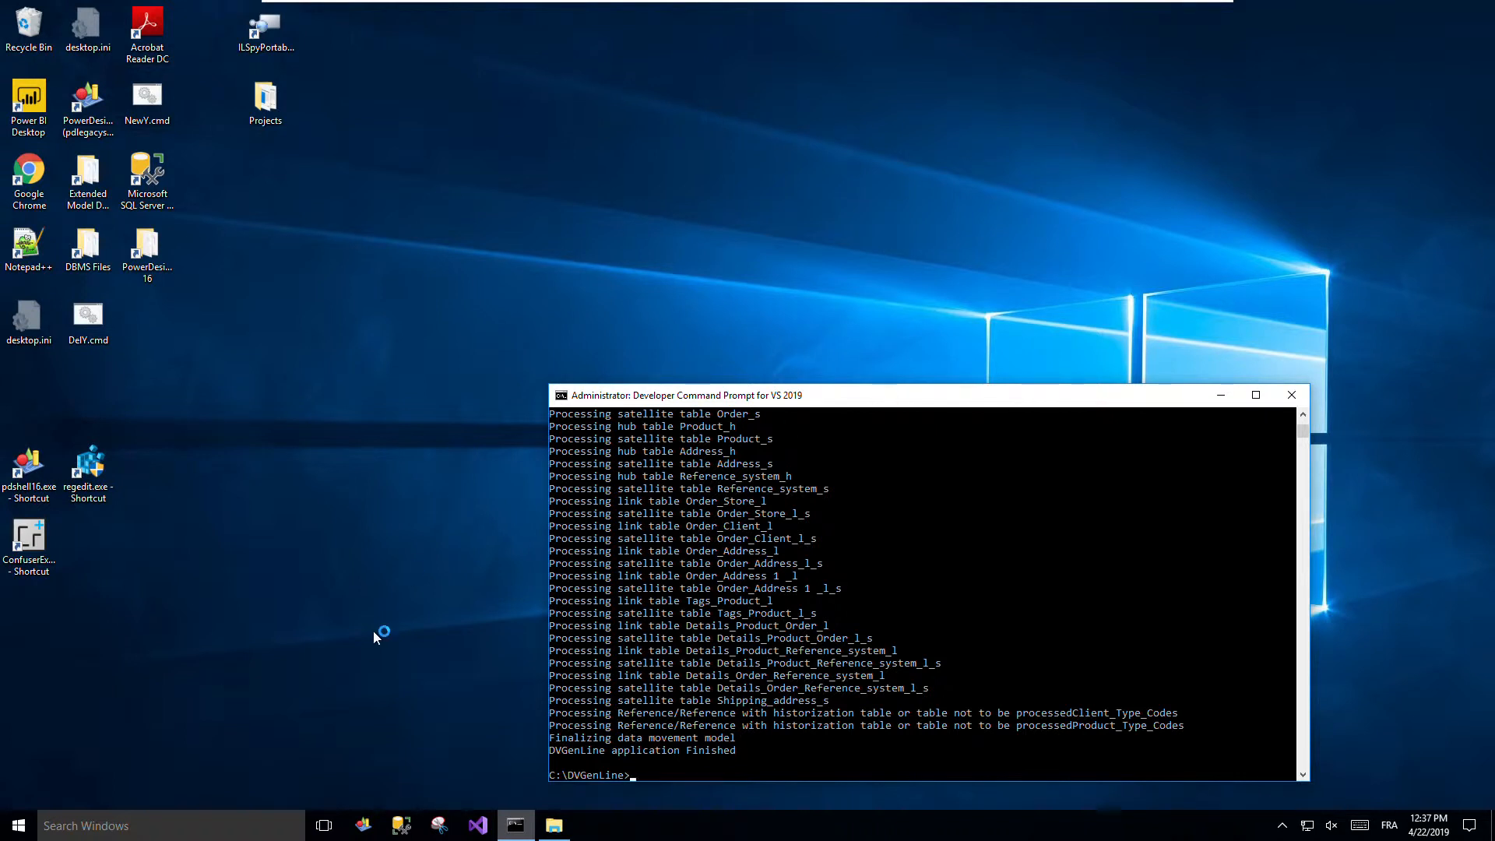
# Step: Start PowerDesigner, dismiss its welcome page and widen the object browser to fit the model names
pyautogui.click(366, 834)
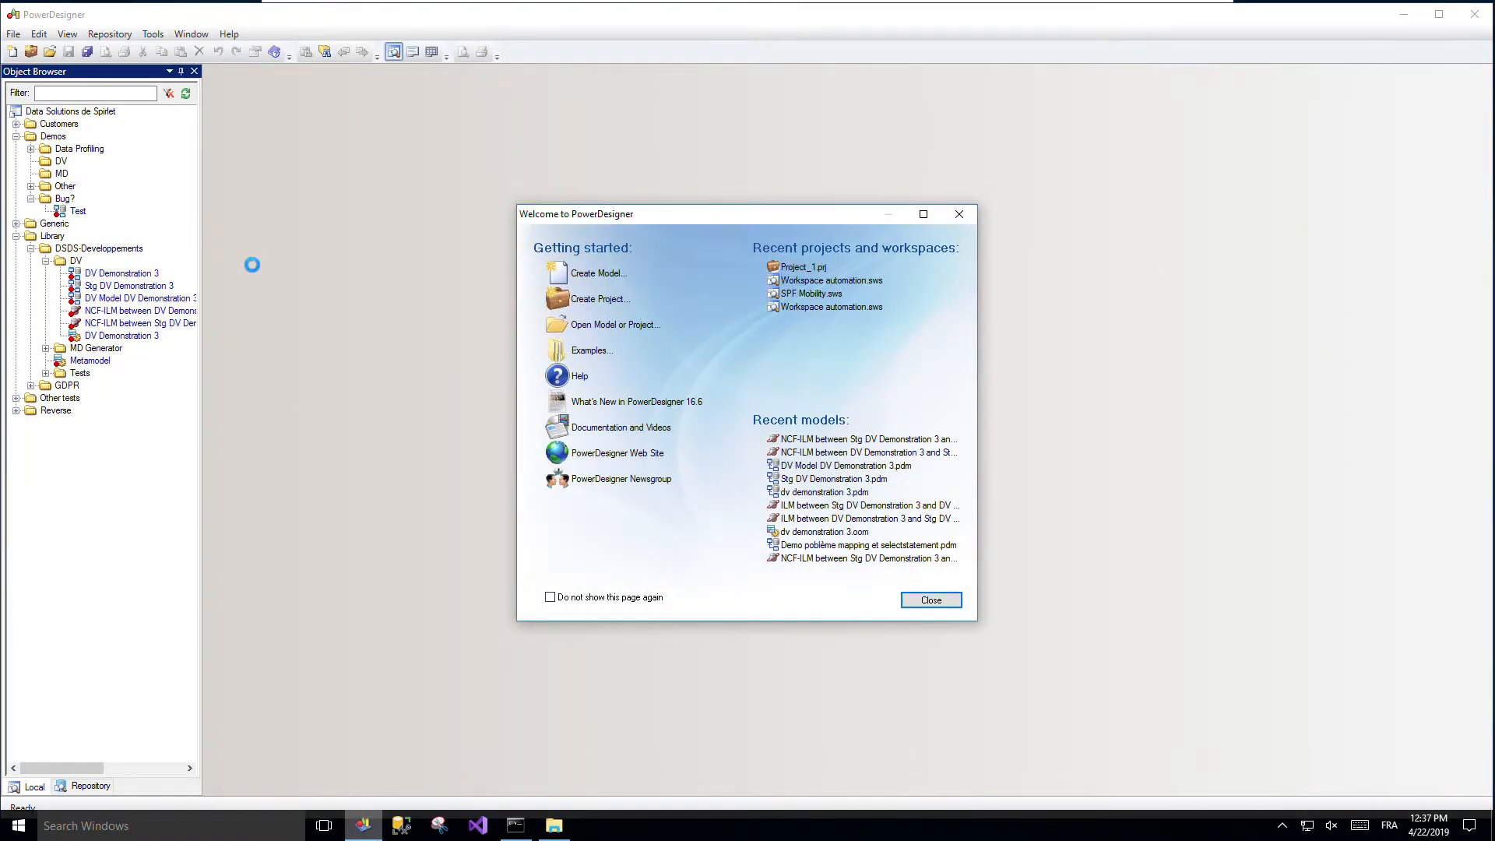
pyautogui.click(933, 602)
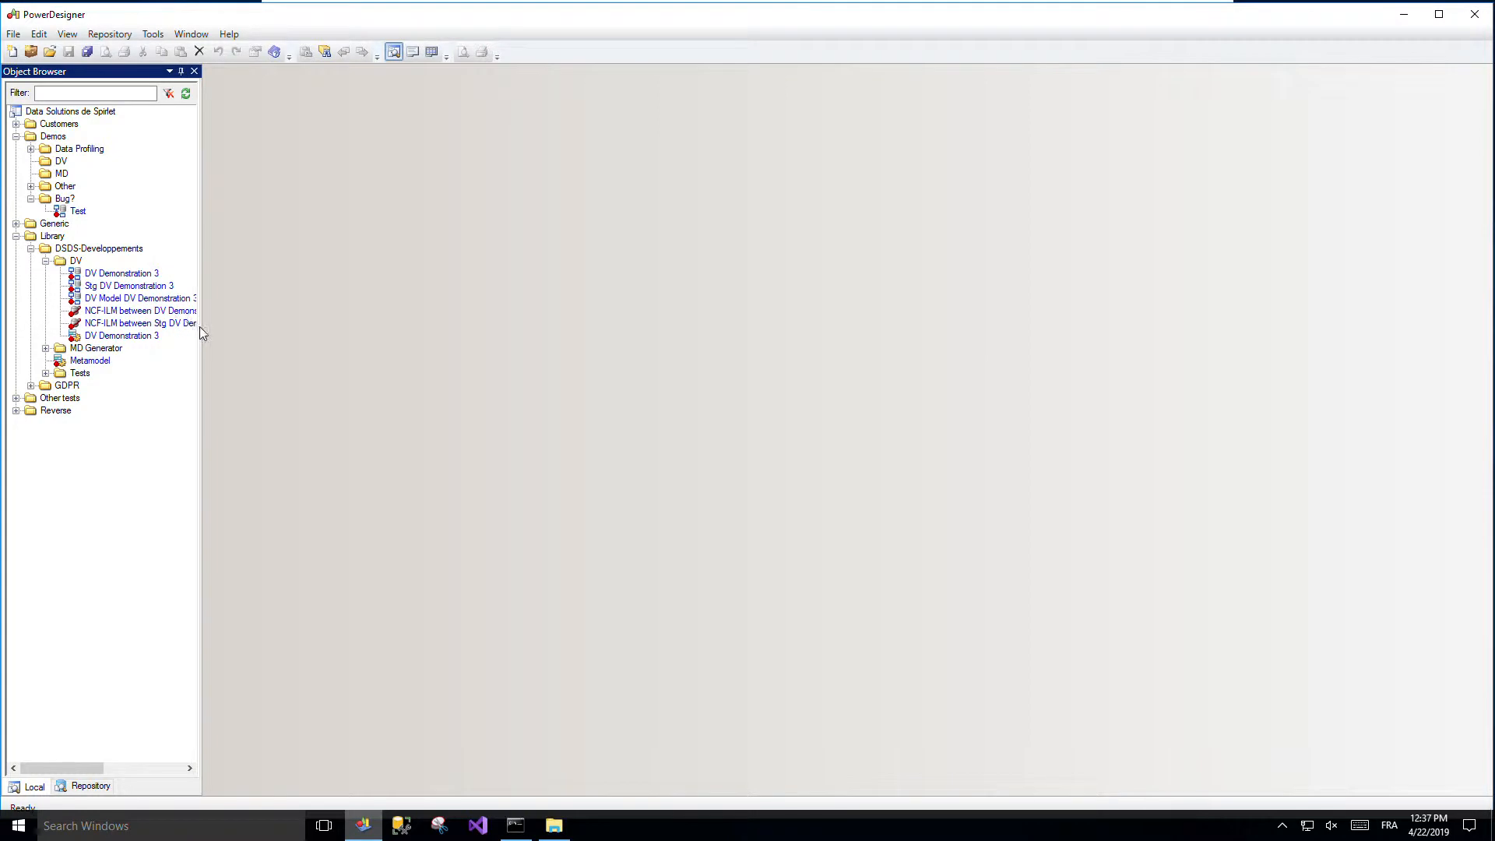
pyautogui.moveTo(200, 327); pyautogui.dragTo(234, 328)
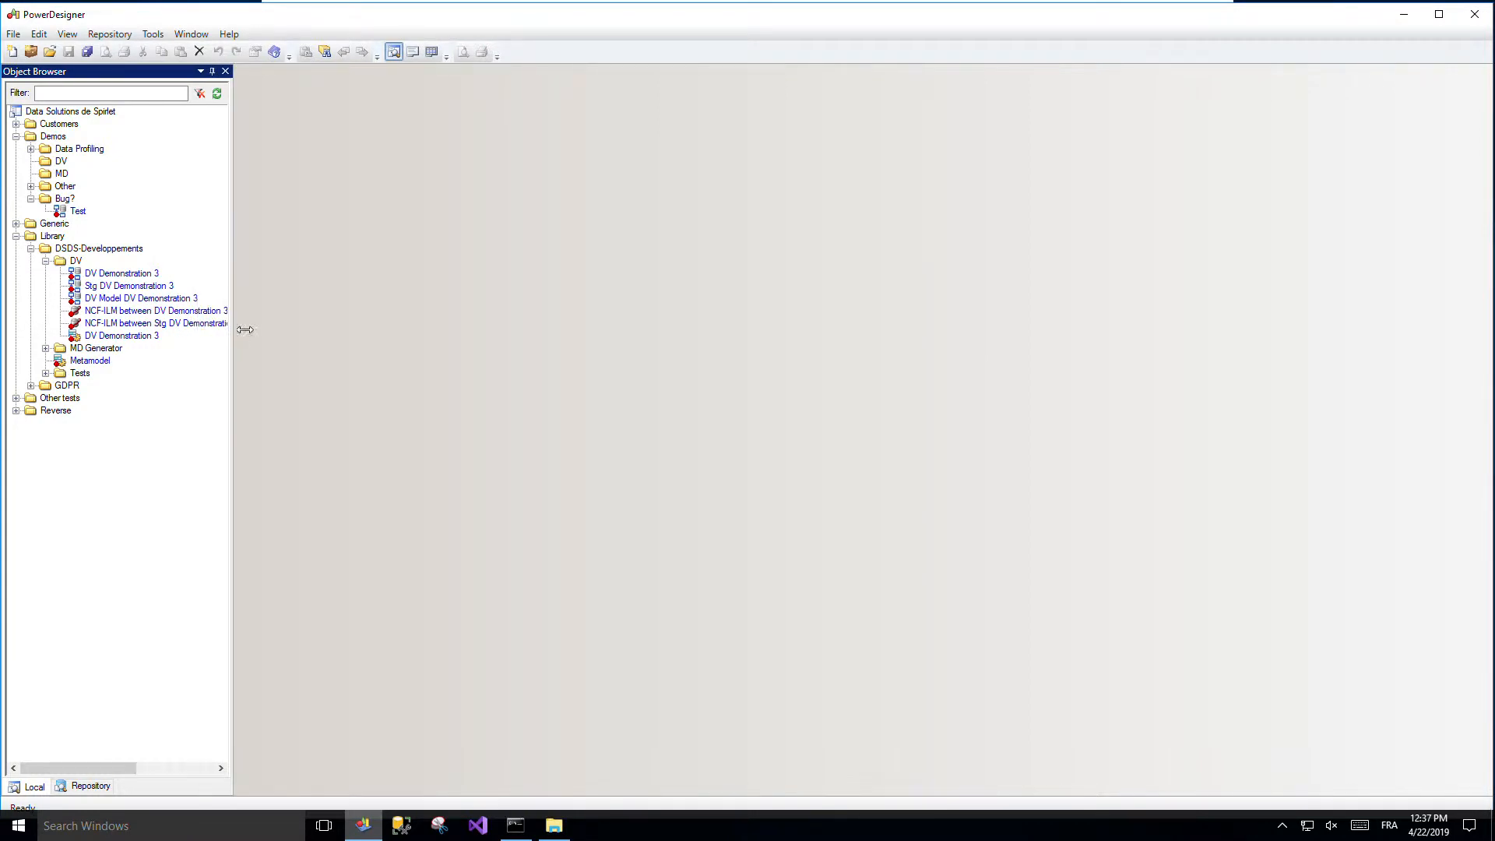
# Step: Review the generated staging, Data Vault and two NCF-ILM mapping models in the DV folder
pyautogui.click(139, 286)
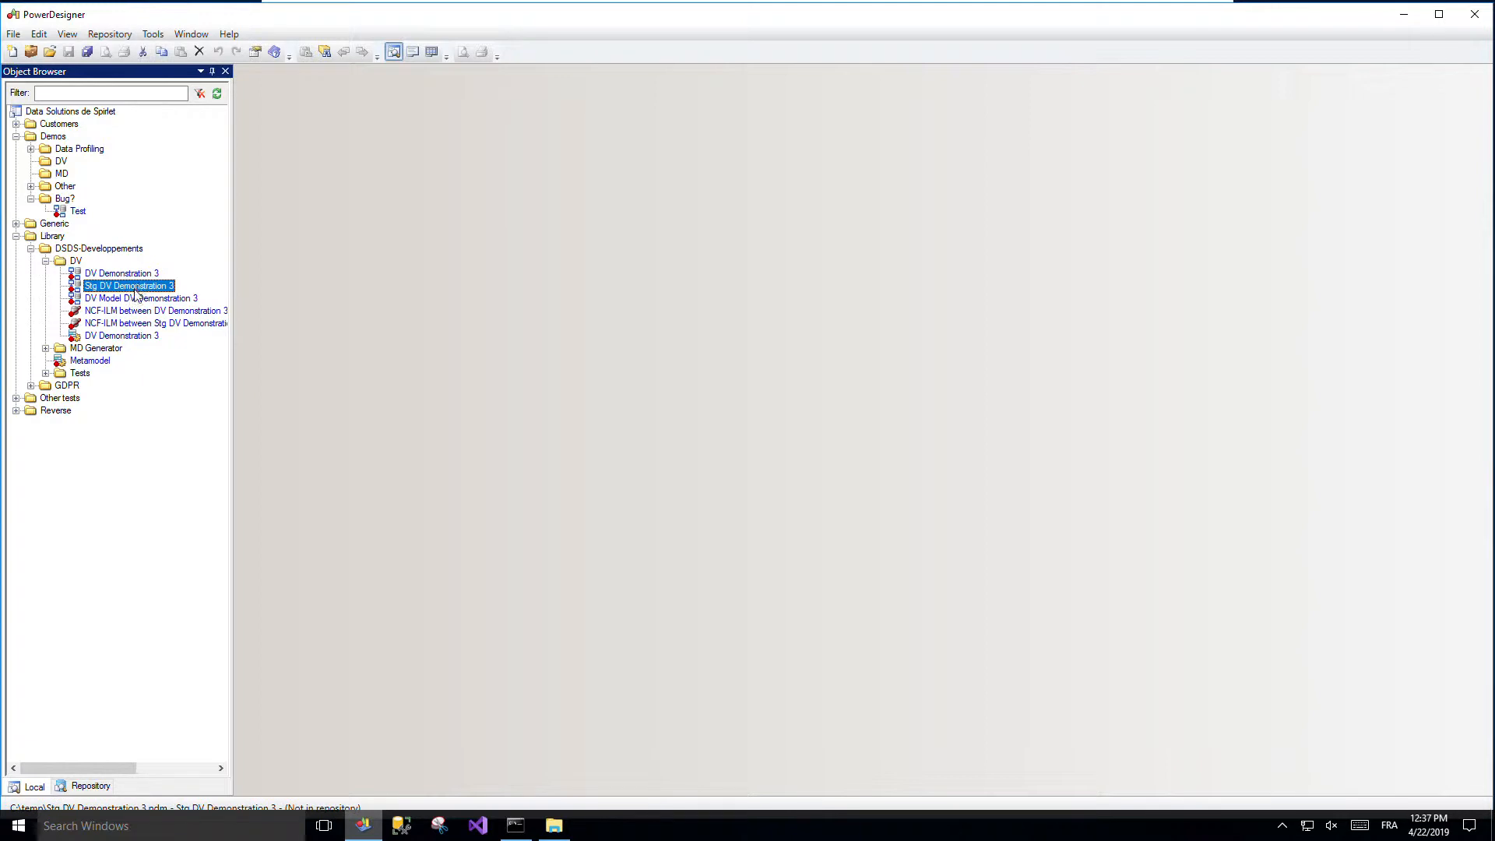
pyautogui.click(138, 299)
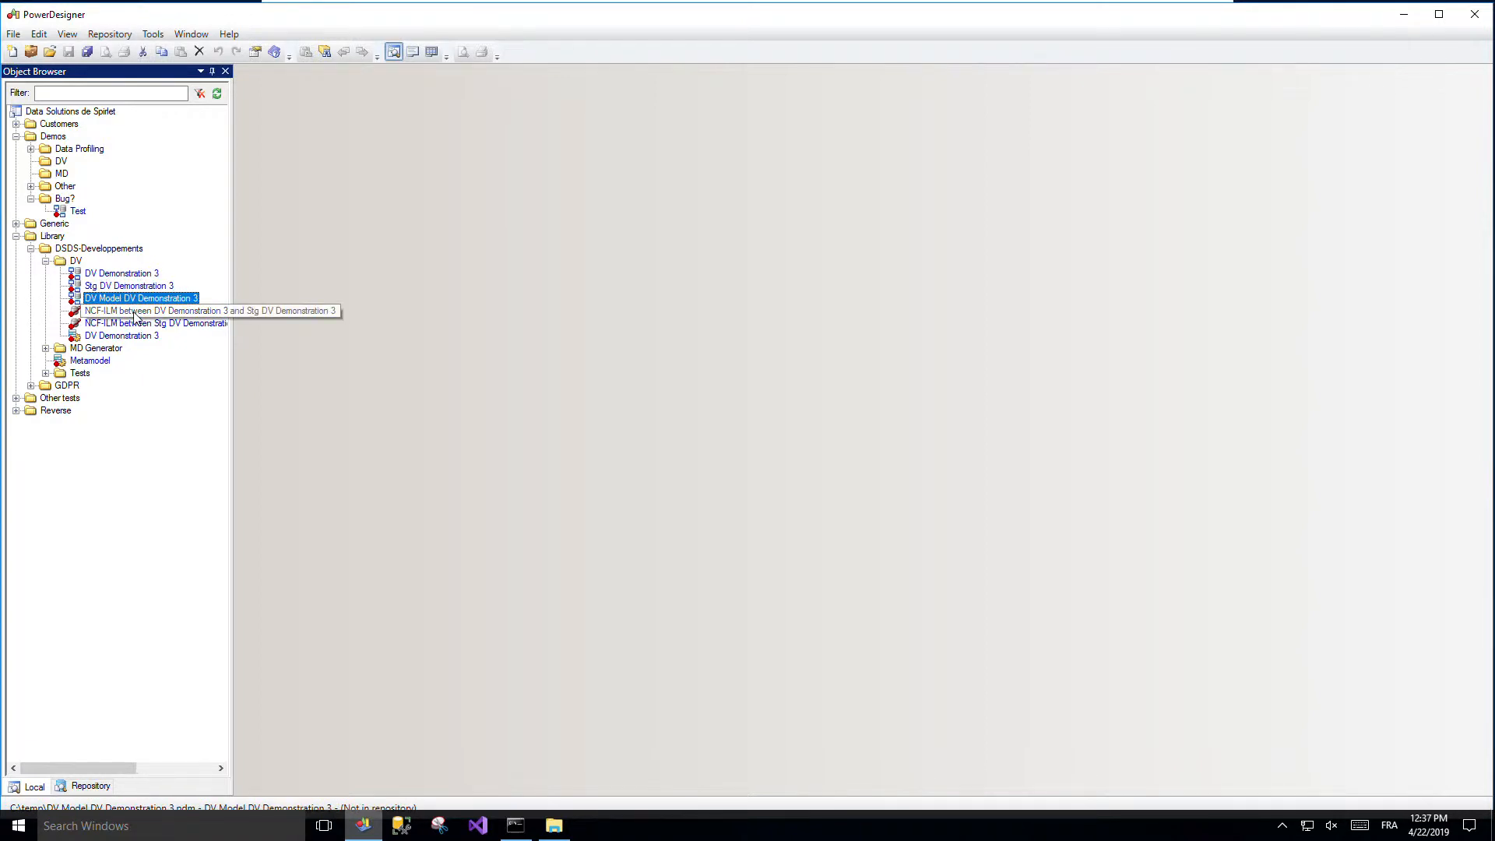
pyautogui.click(134, 315)
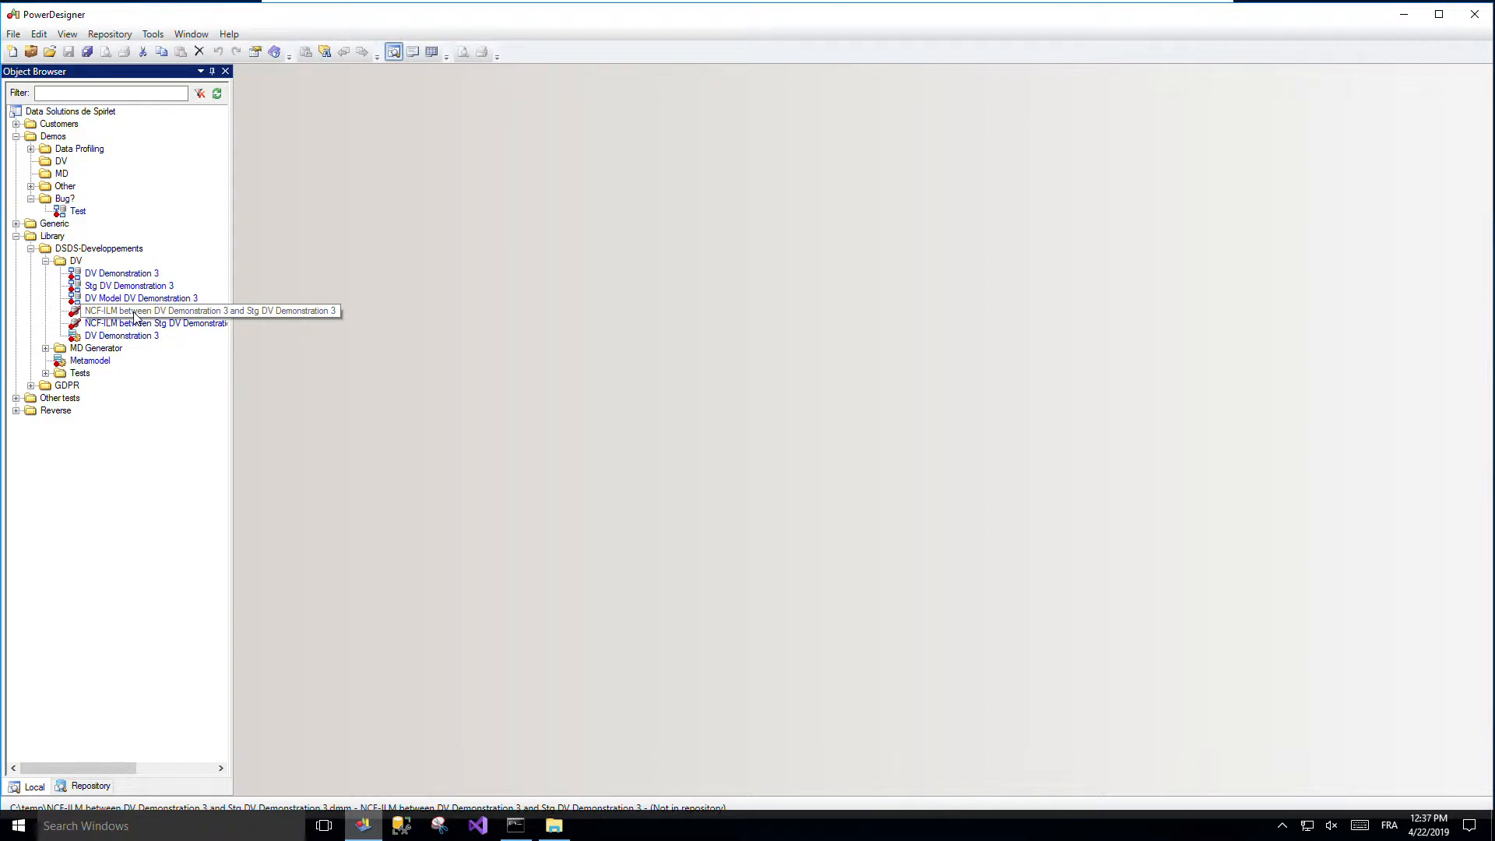
pyautogui.click(135, 327)
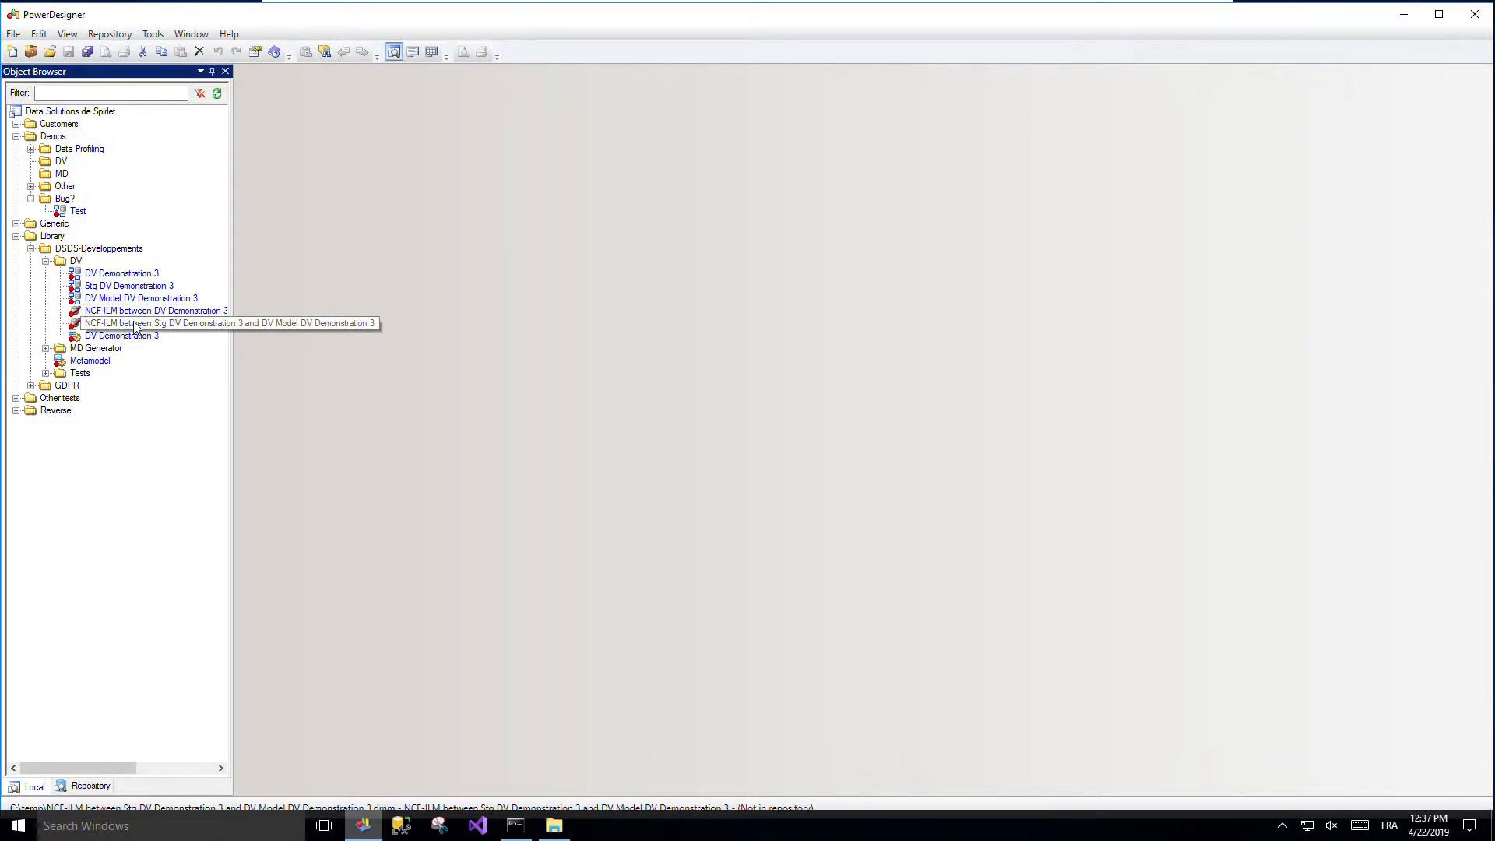
pyautogui.click(141, 286)
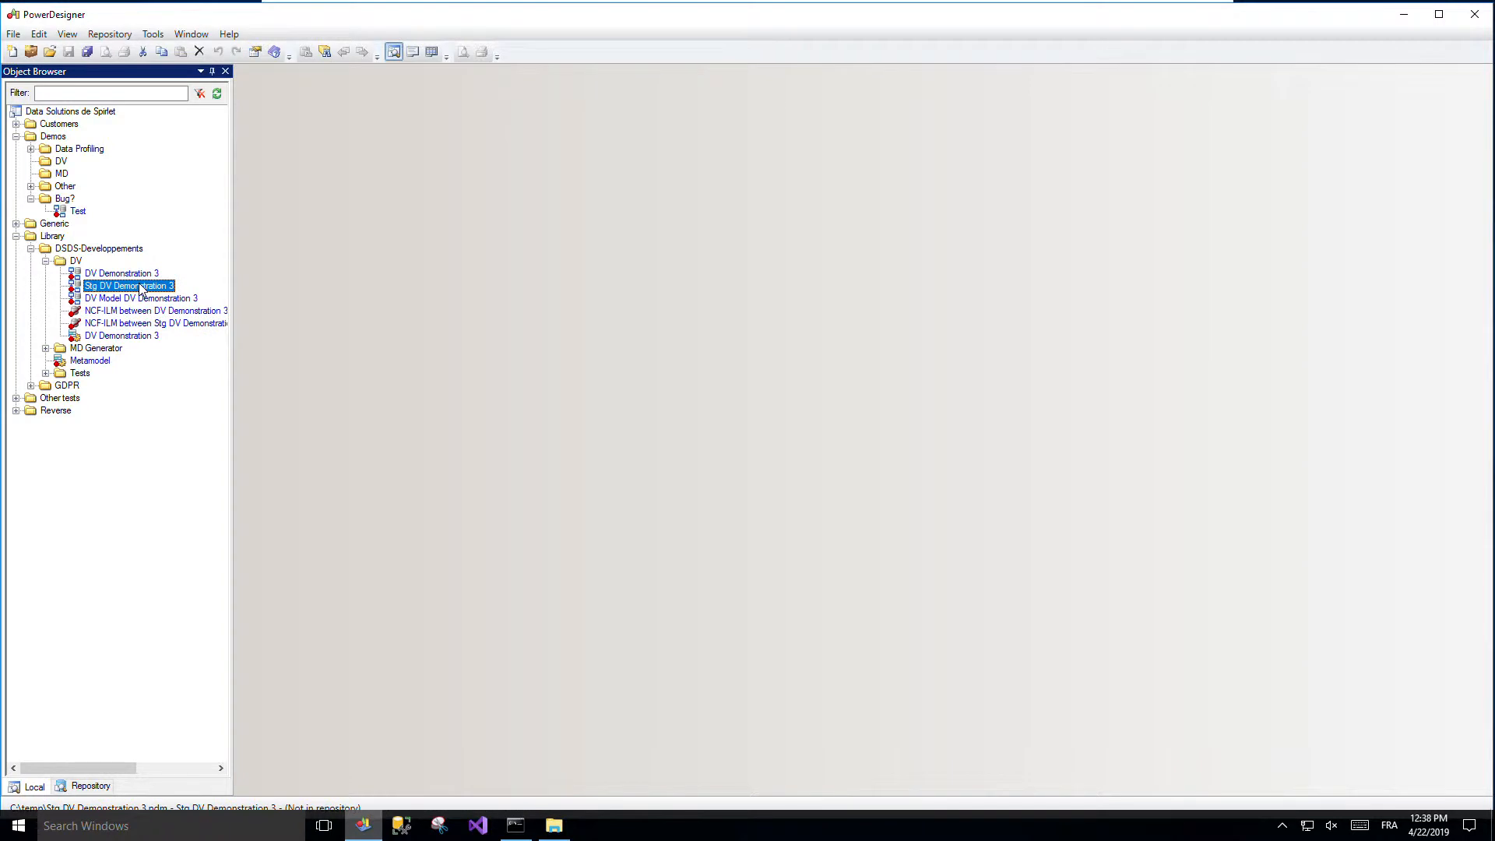
# Step: Open the DV Demonstration 3, Stg, DV Model and both NCF-ILM models together, declining the proposed target model replacement
pyautogui.click(138, 275)
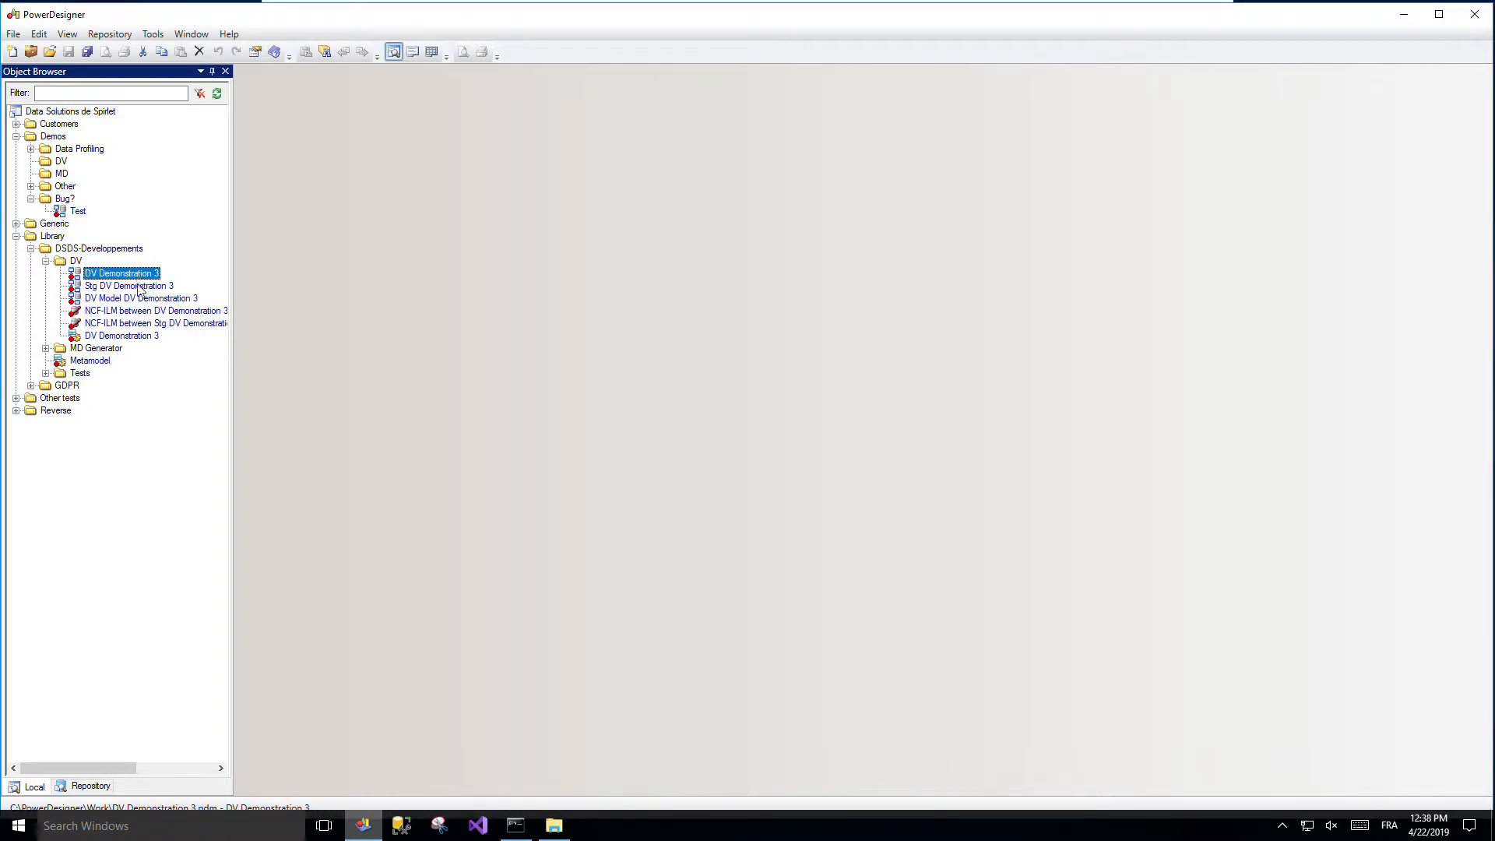
pyautogui.keyDown('shift'); pyautogui.click(142, 328); pyautogui.keyUp('shift')
pyautogui.rightClick(141, 330)
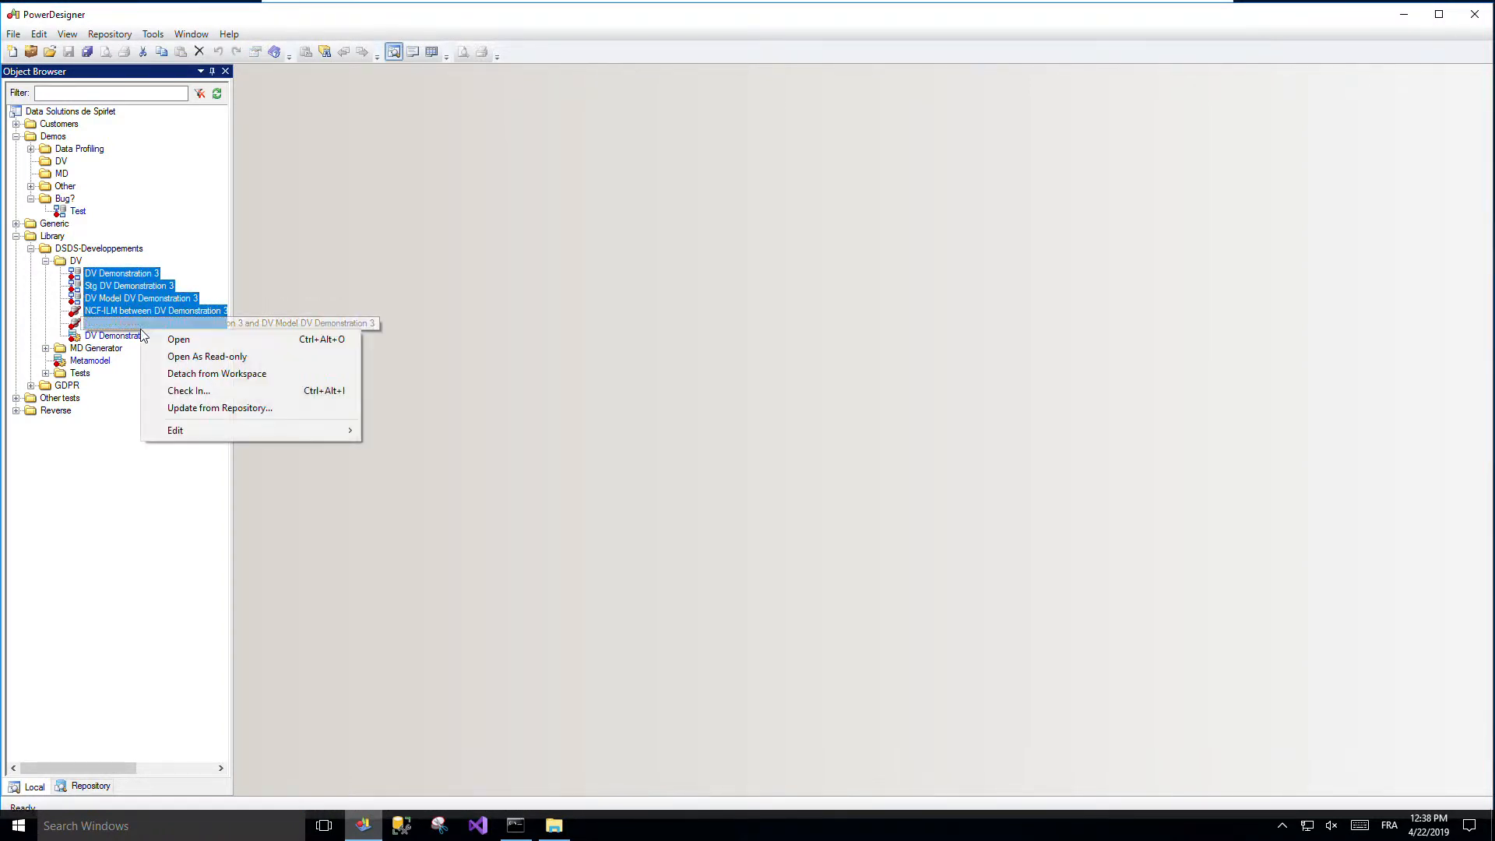
pyautogui.click(178, 341)
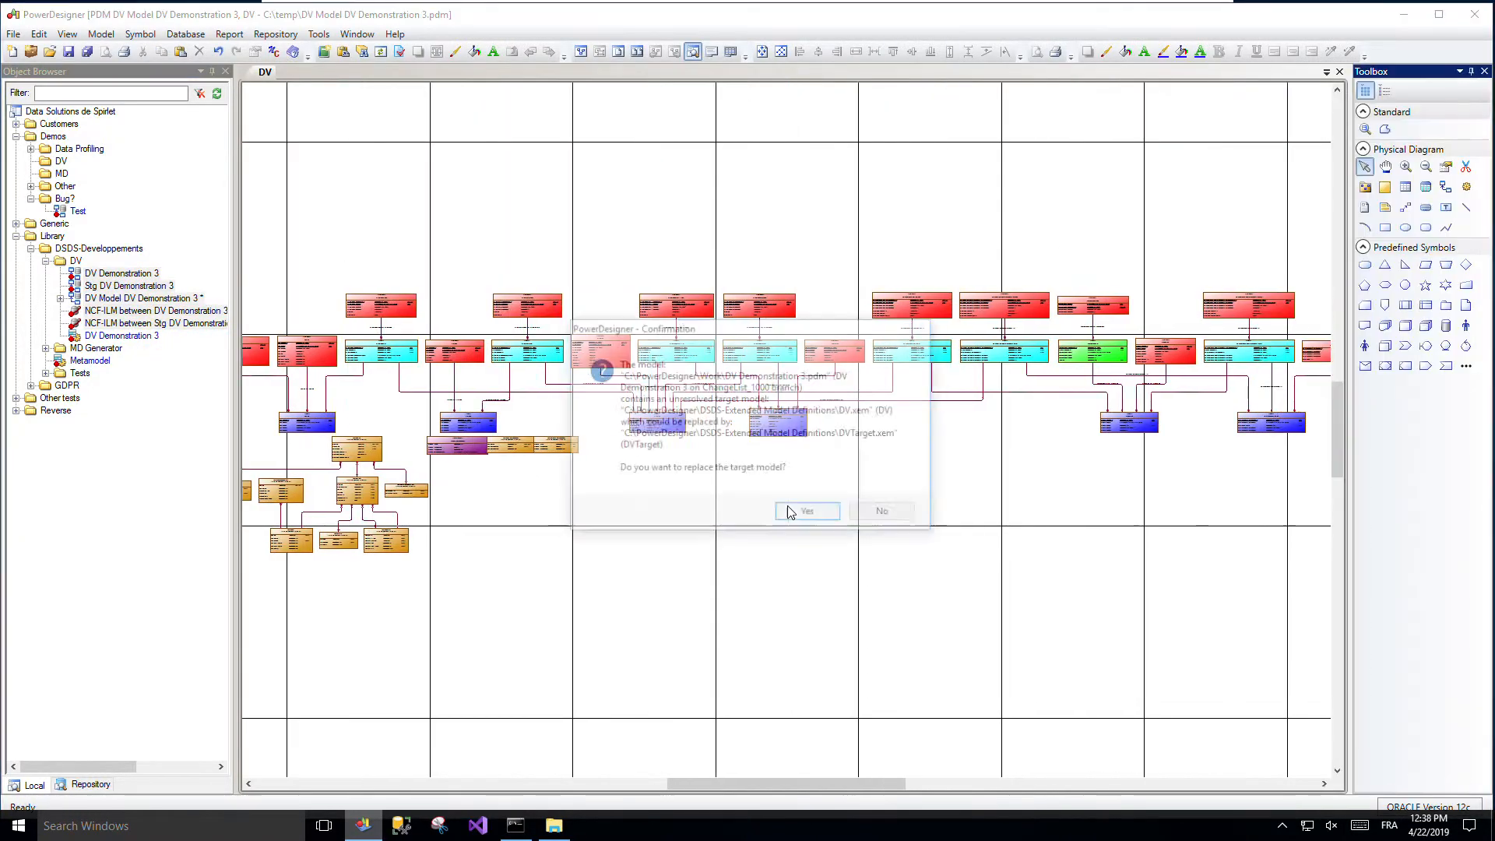
pyautogui.click(876, 514)
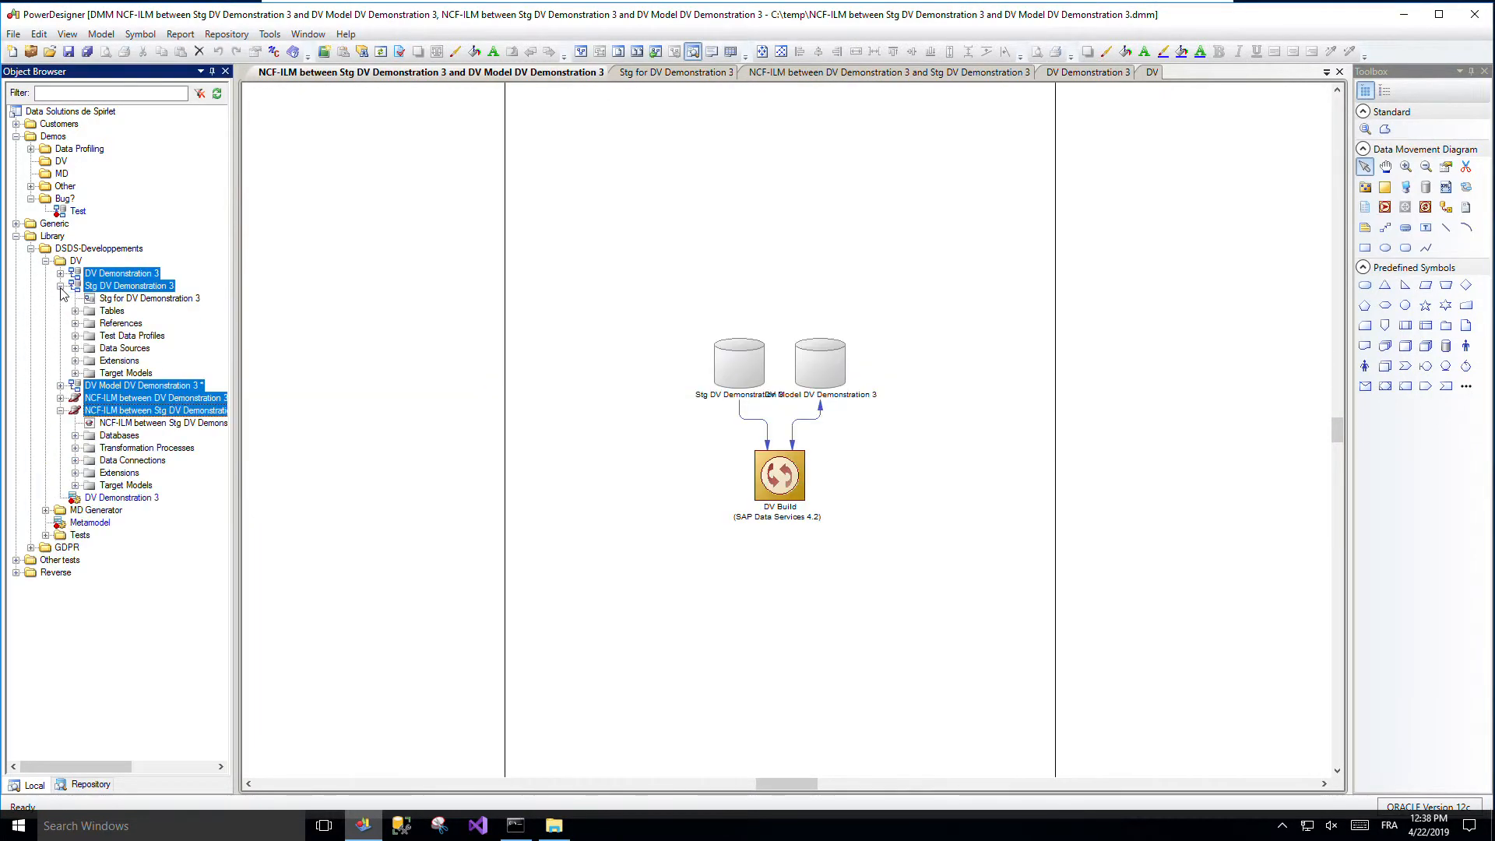
# Step: In the Stg for DV Demonstration 3 diagram, inspect the STG_Shipping_address table's source mapping, column mappings and select statement
pyautogui.doubleClick(95, 302)
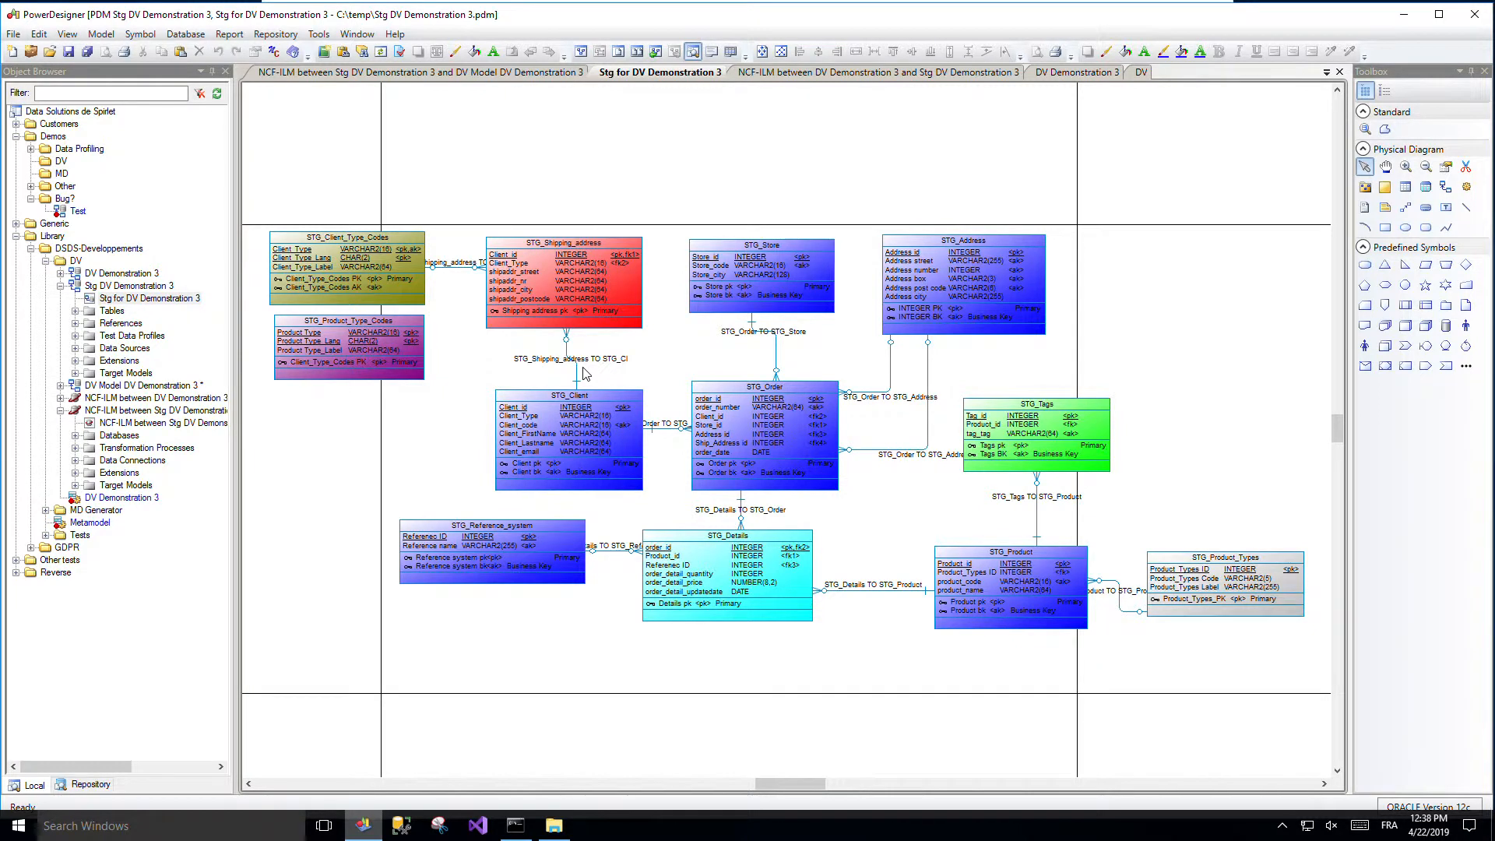
pyautogui.doubleClick(631, 288)
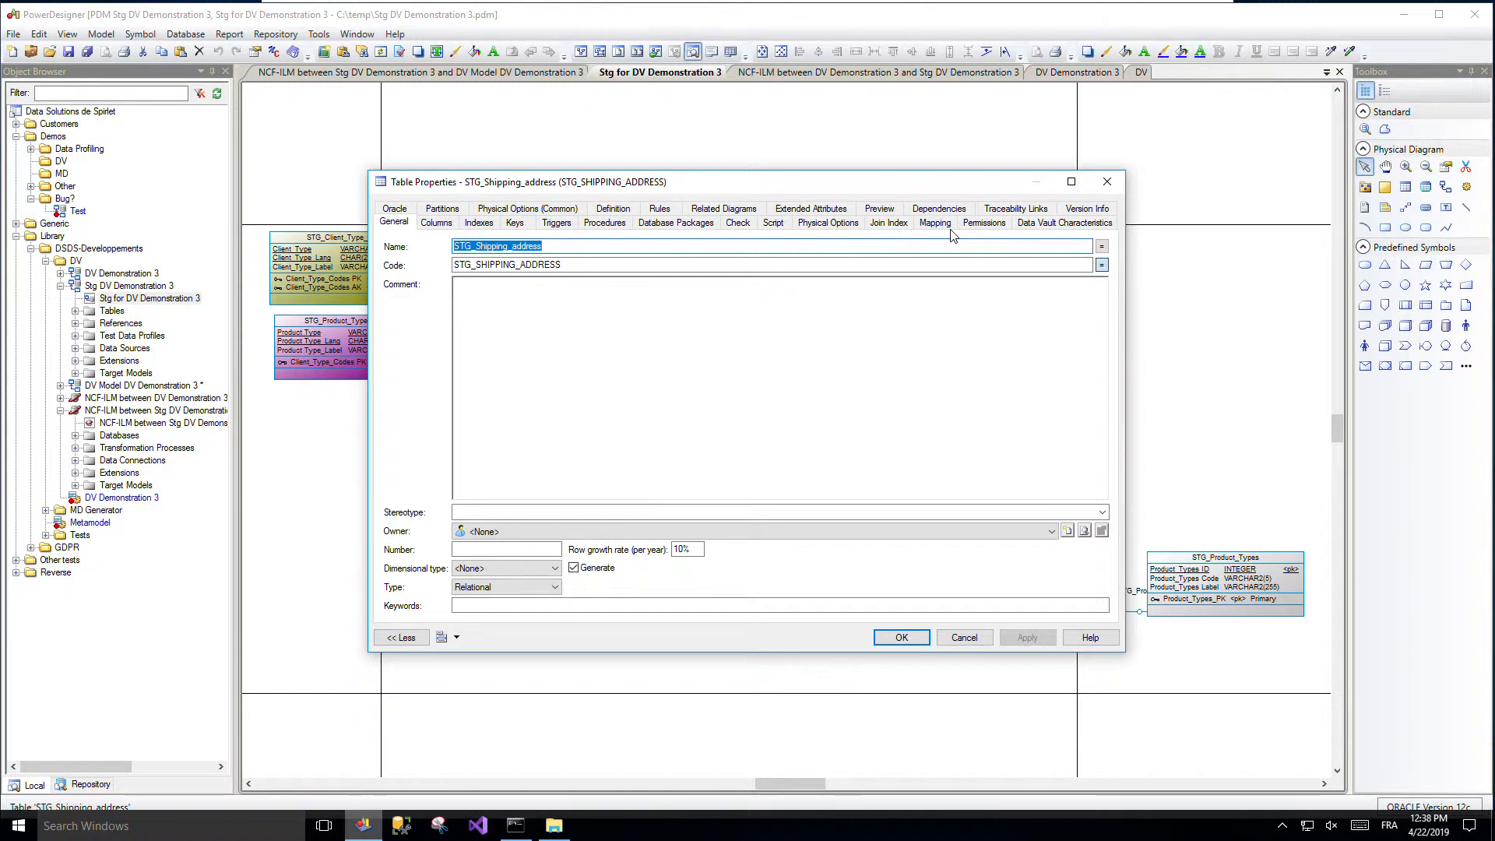
pyautogui.click(937, 223)
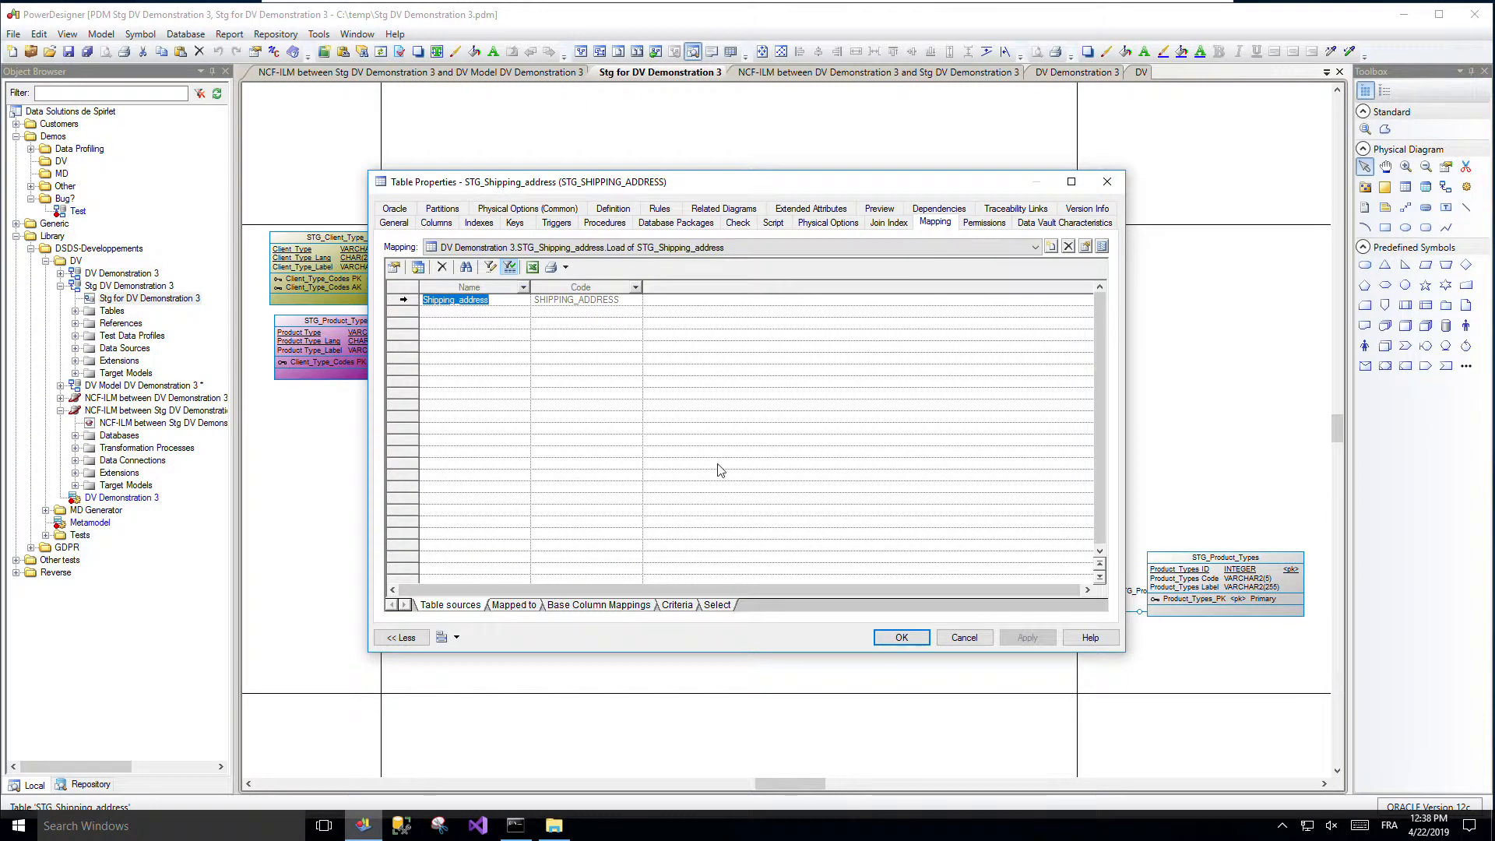
pyautogui.click(623, 605)
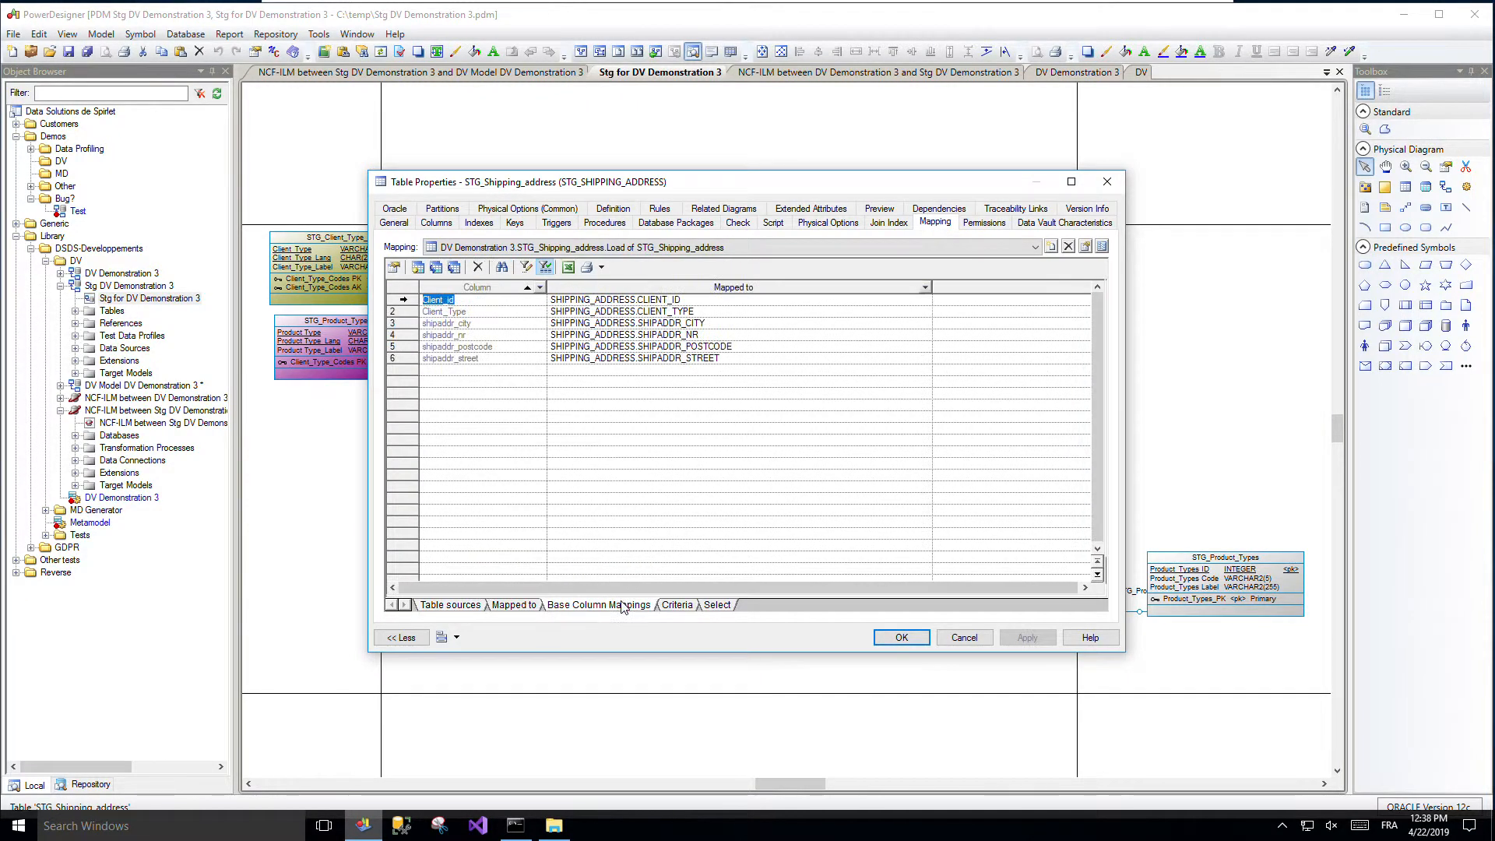
pyautogui.click(713, 607)
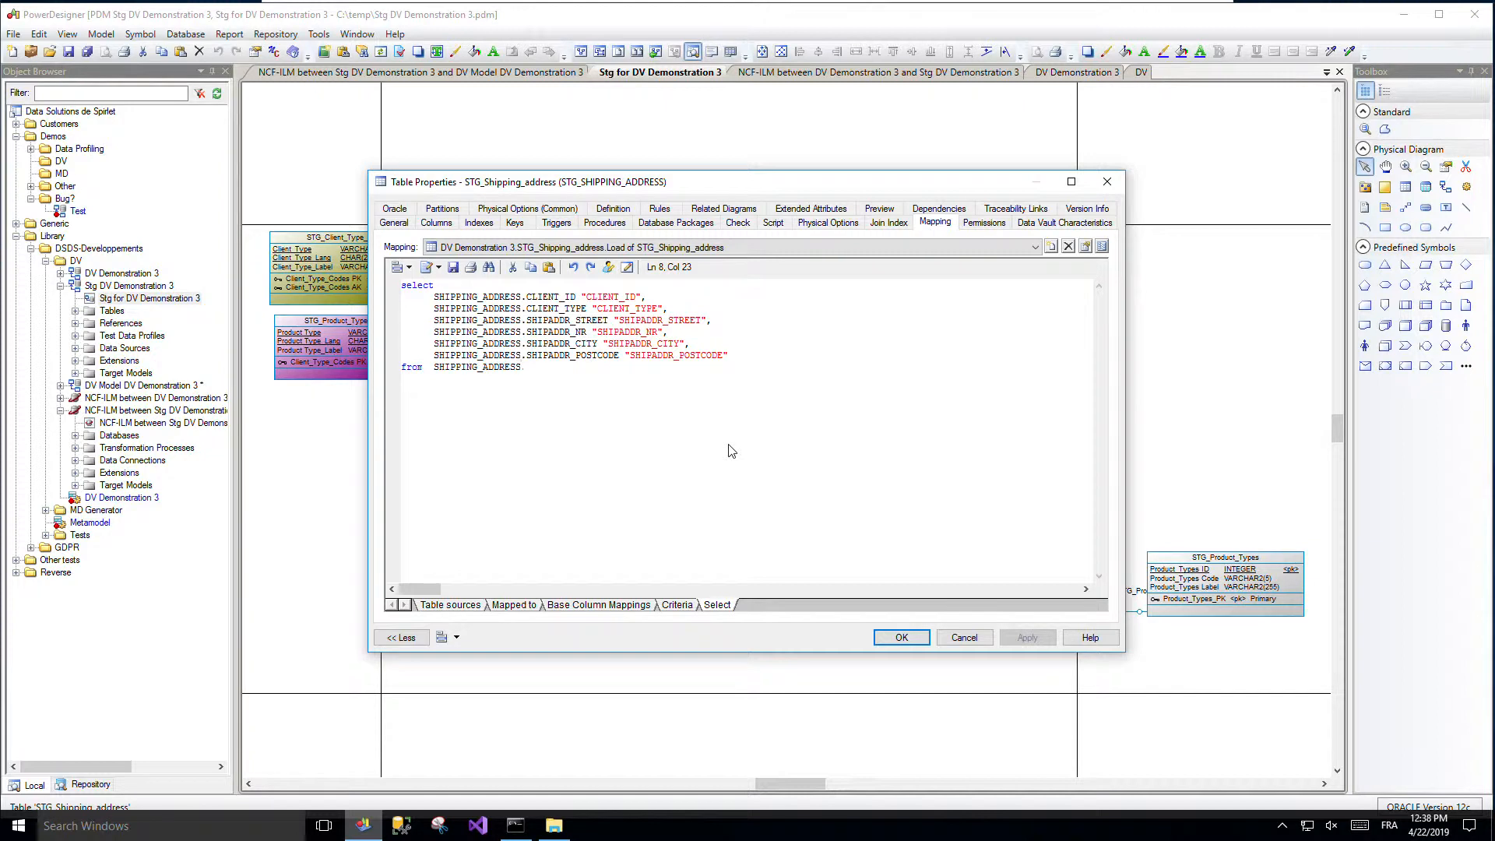
pyautogui.click(964, 638)
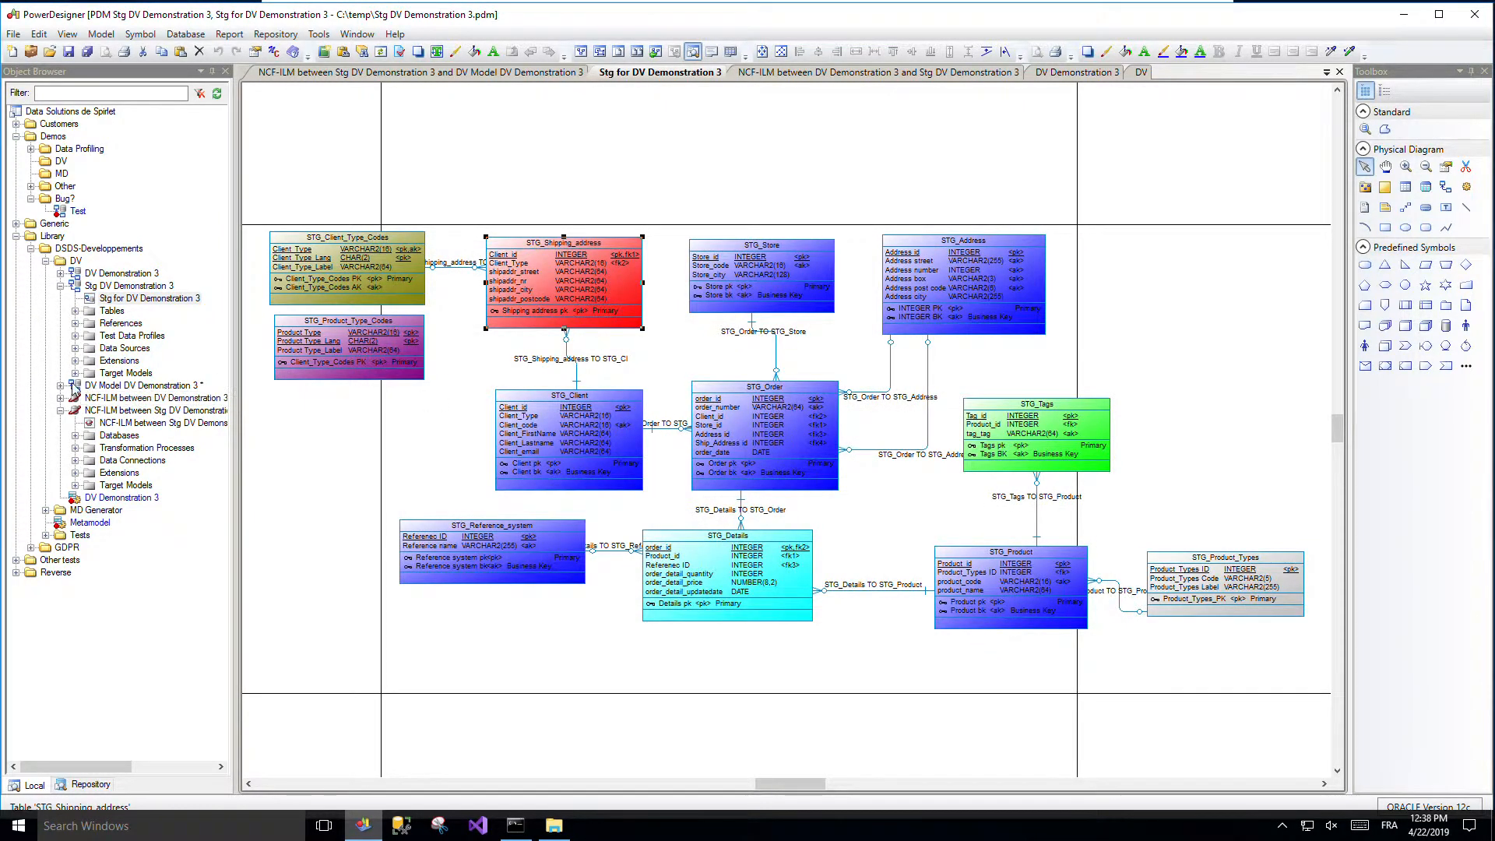
# Step: In the DV diagram of DV Model DV Demonstration 3, examine the Address_h hub's columns, column mappings and select statement
pyautogui.click(61, 385)
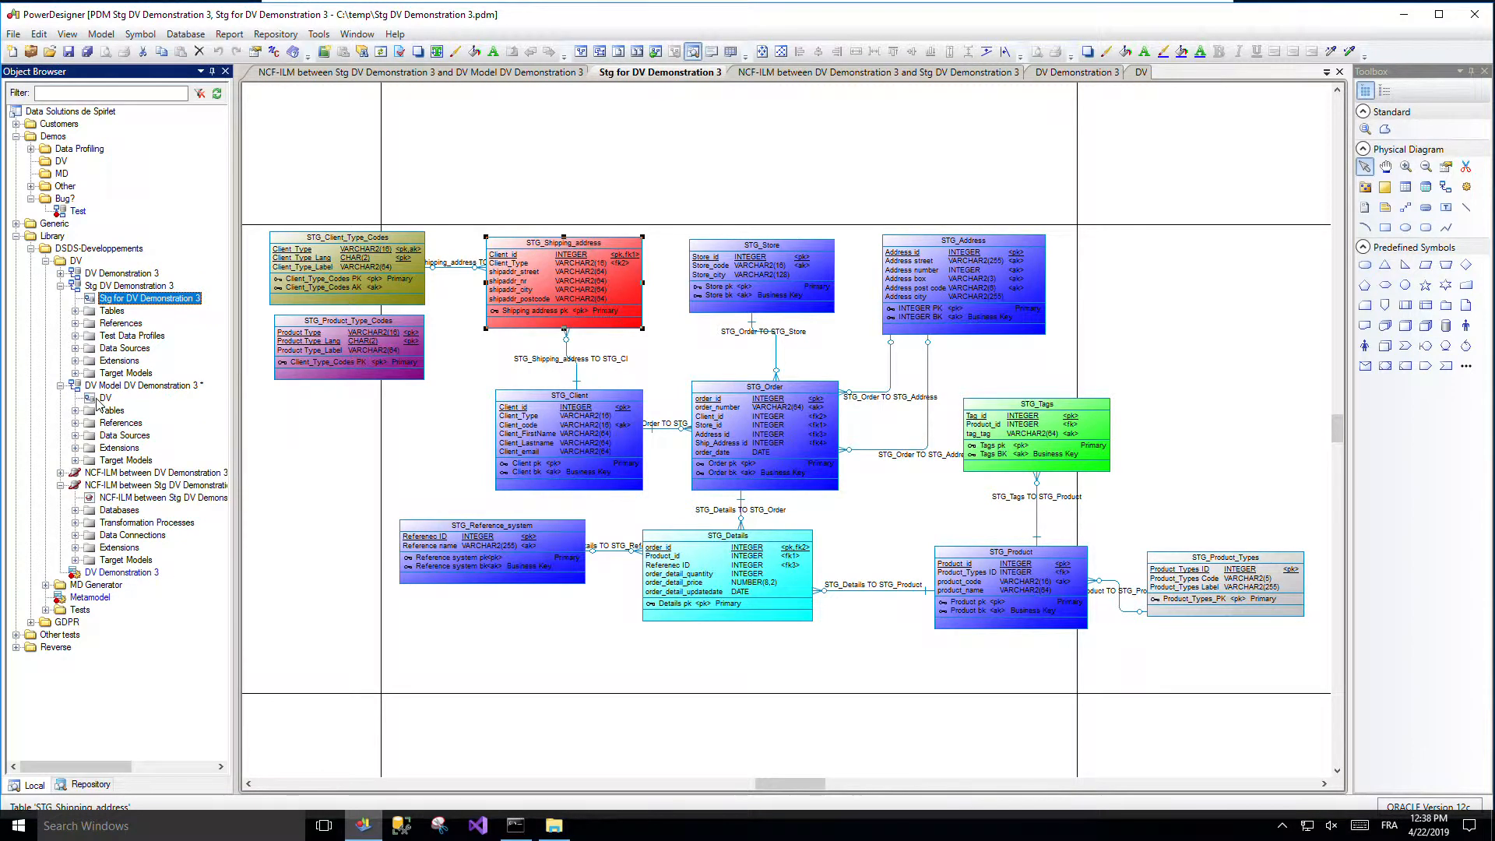
pyautogui.doubleClick(98, 399)
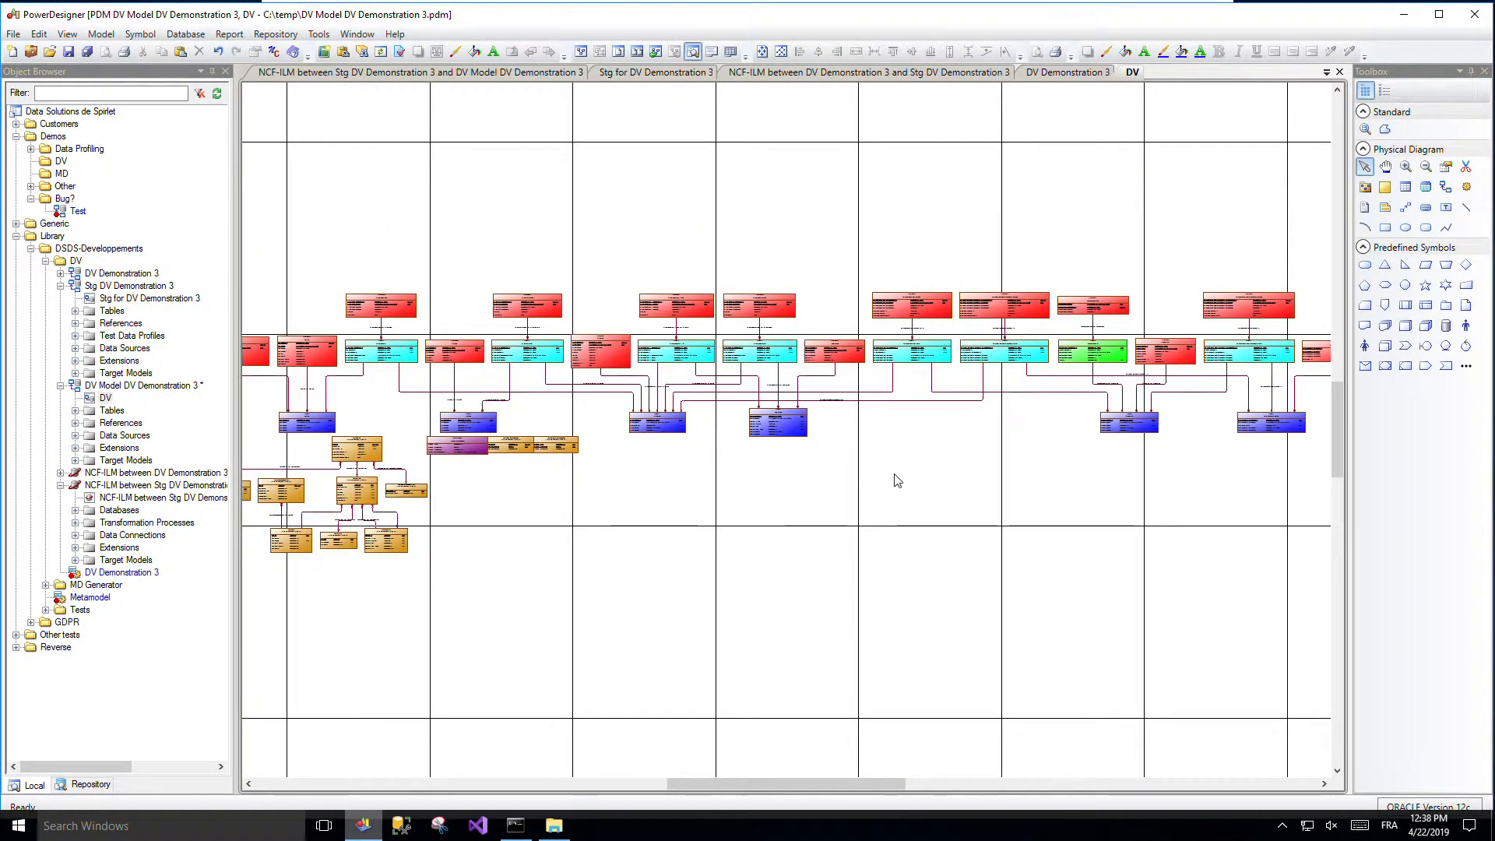
pyautogui.doubleClick(804, 434)
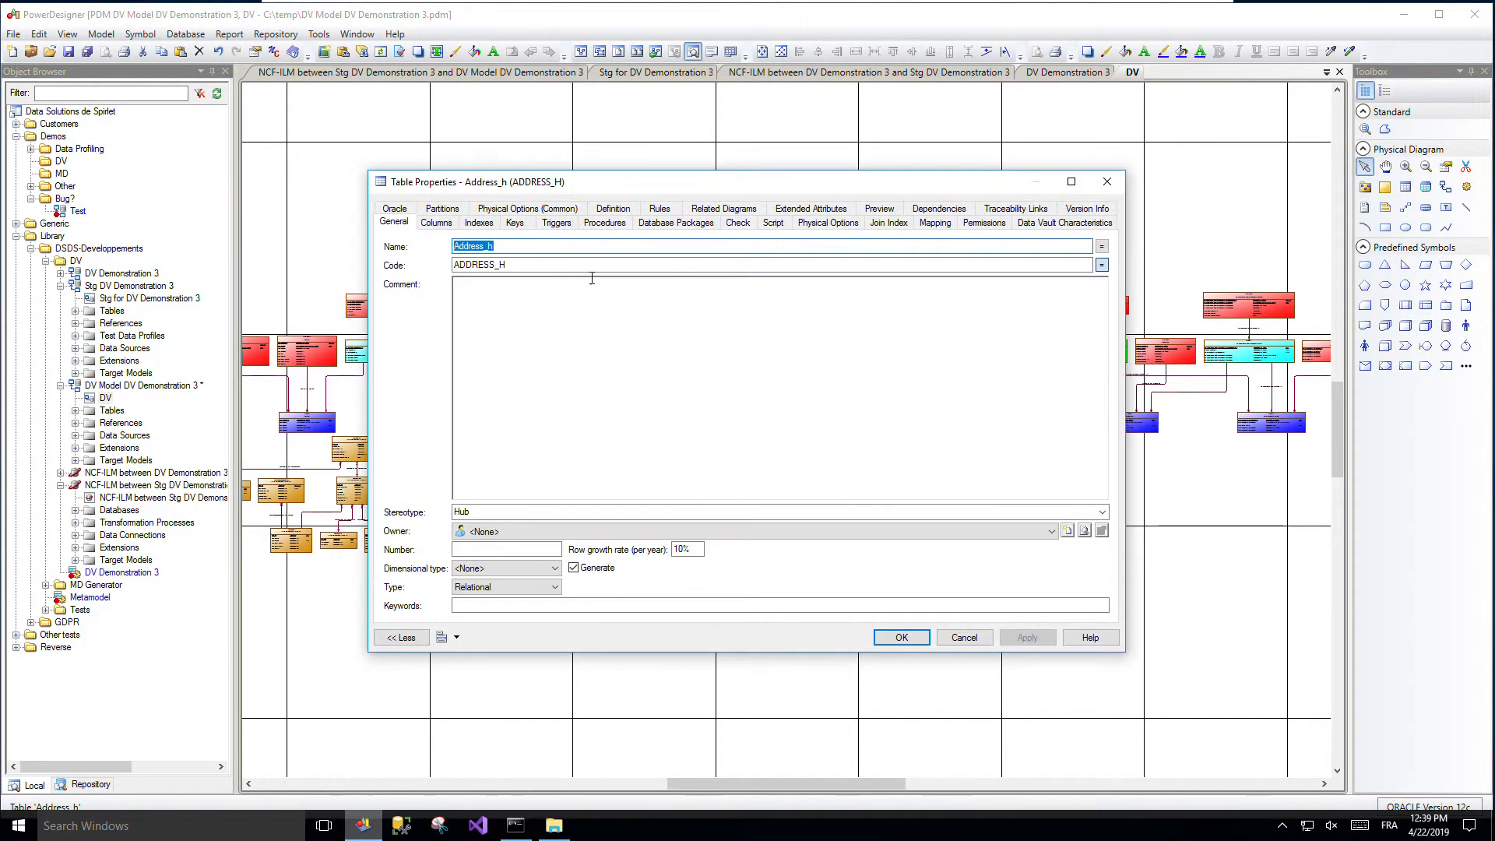
pyautogui.click(437, 223)
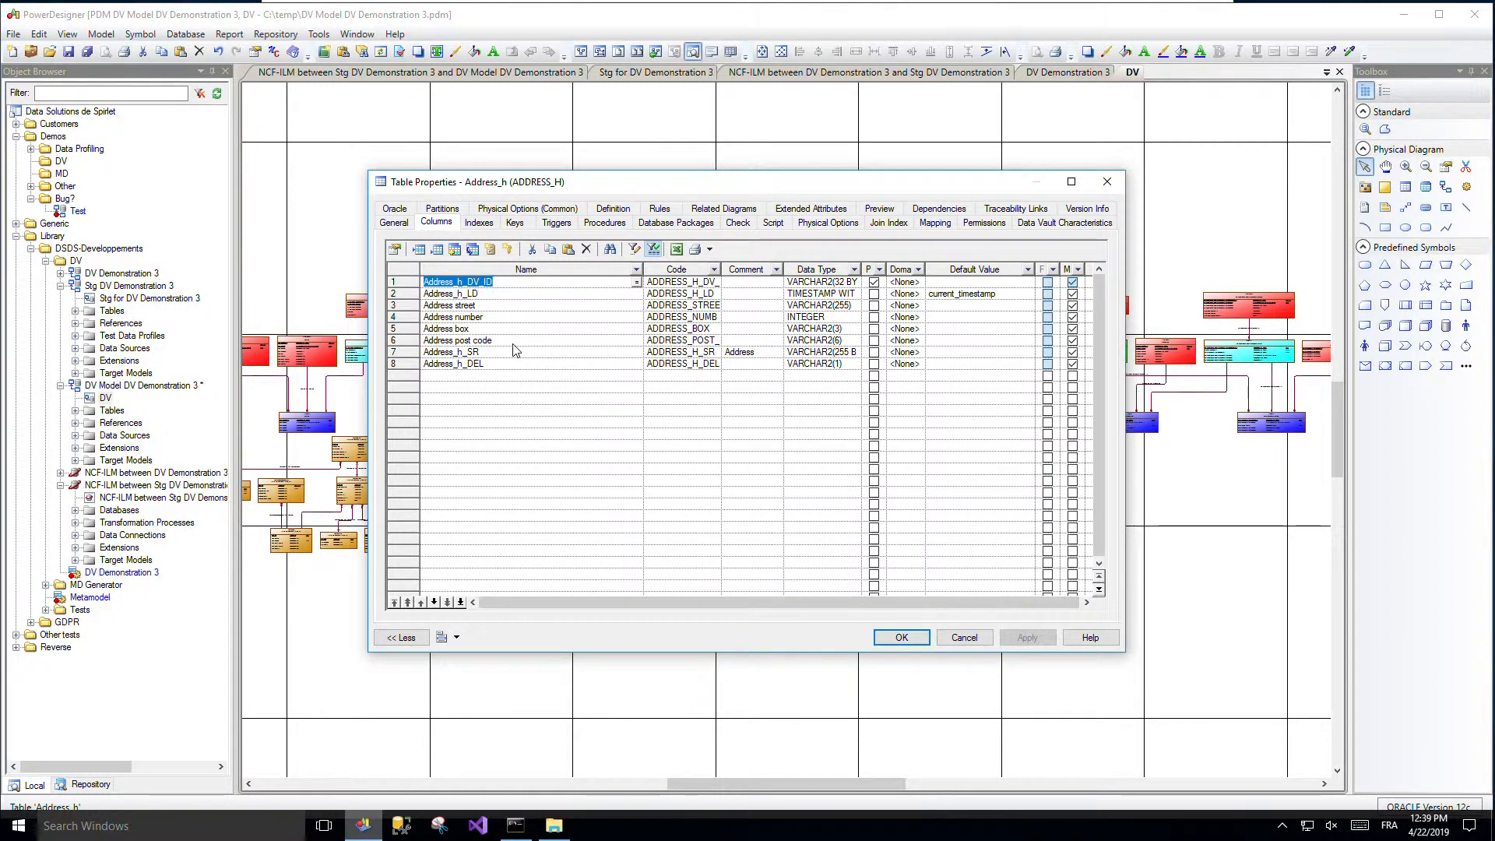
pyautogui.click(873, 282)
pyautogui.click(938, 224)
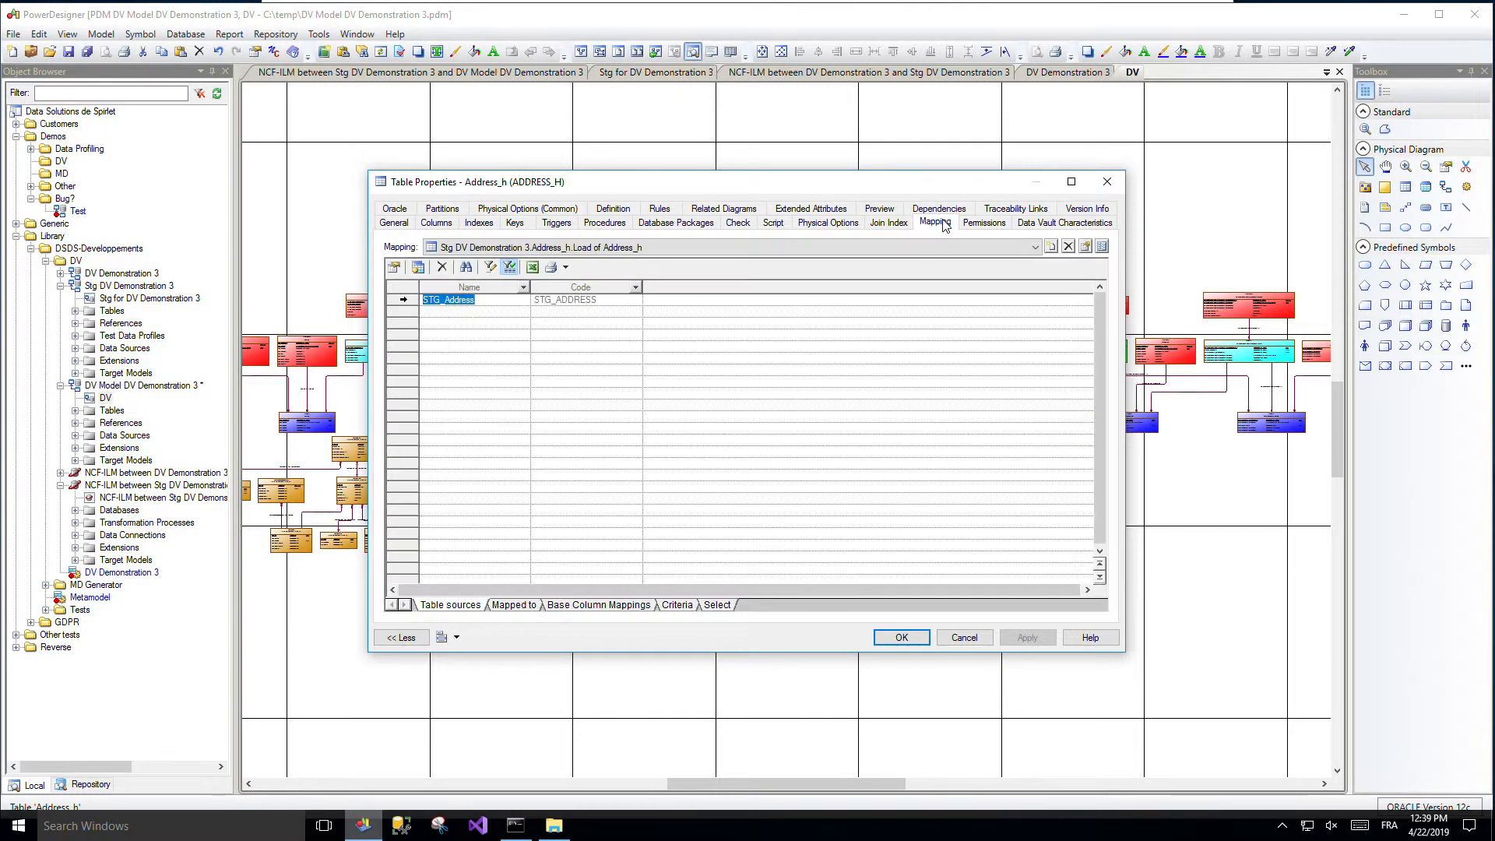
pyautogui.click(610, 607)
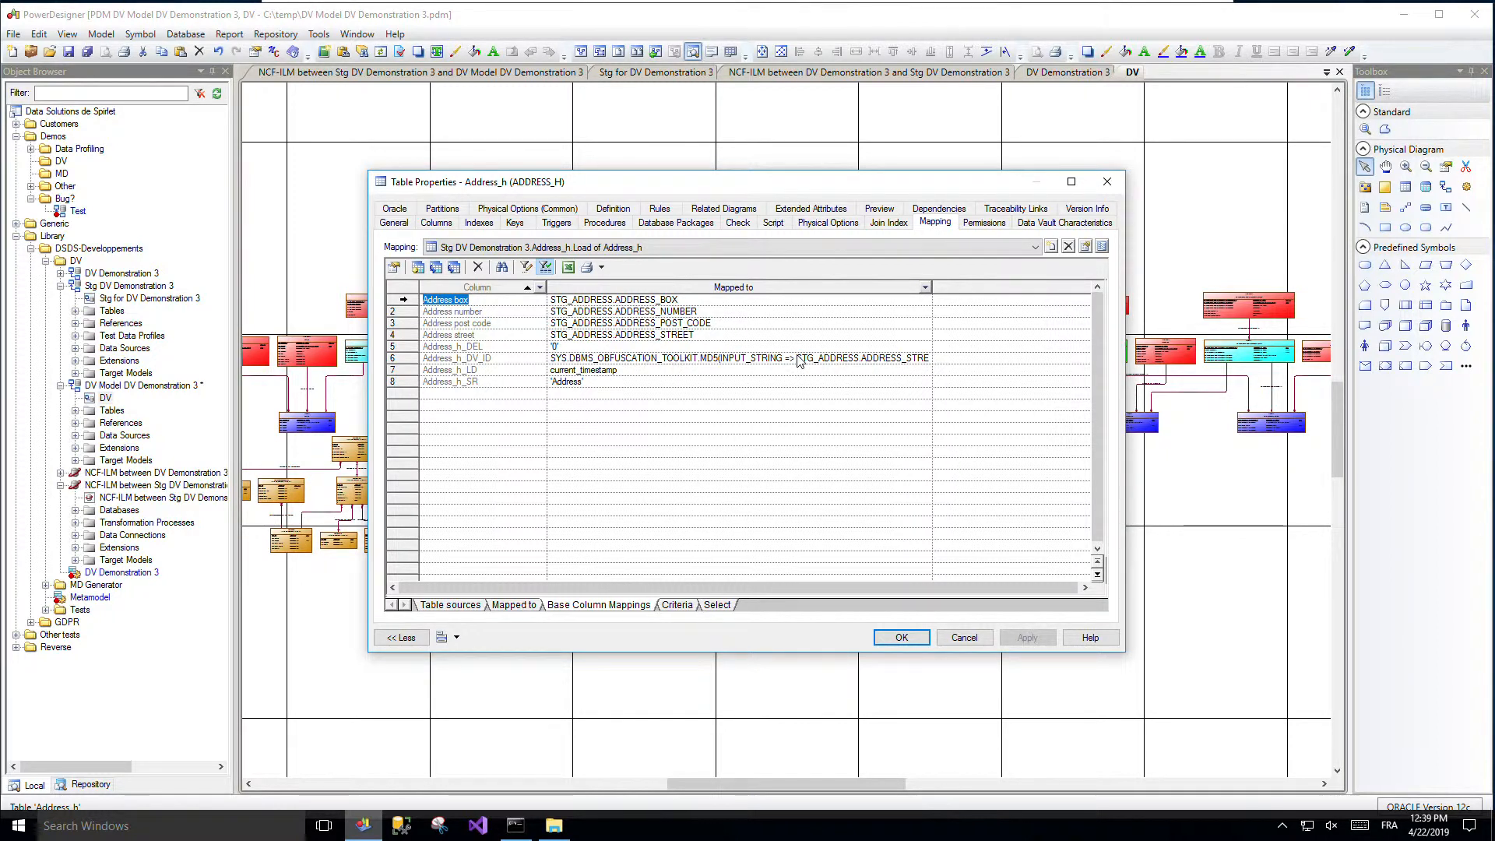
pyautogui.click(716, 605)
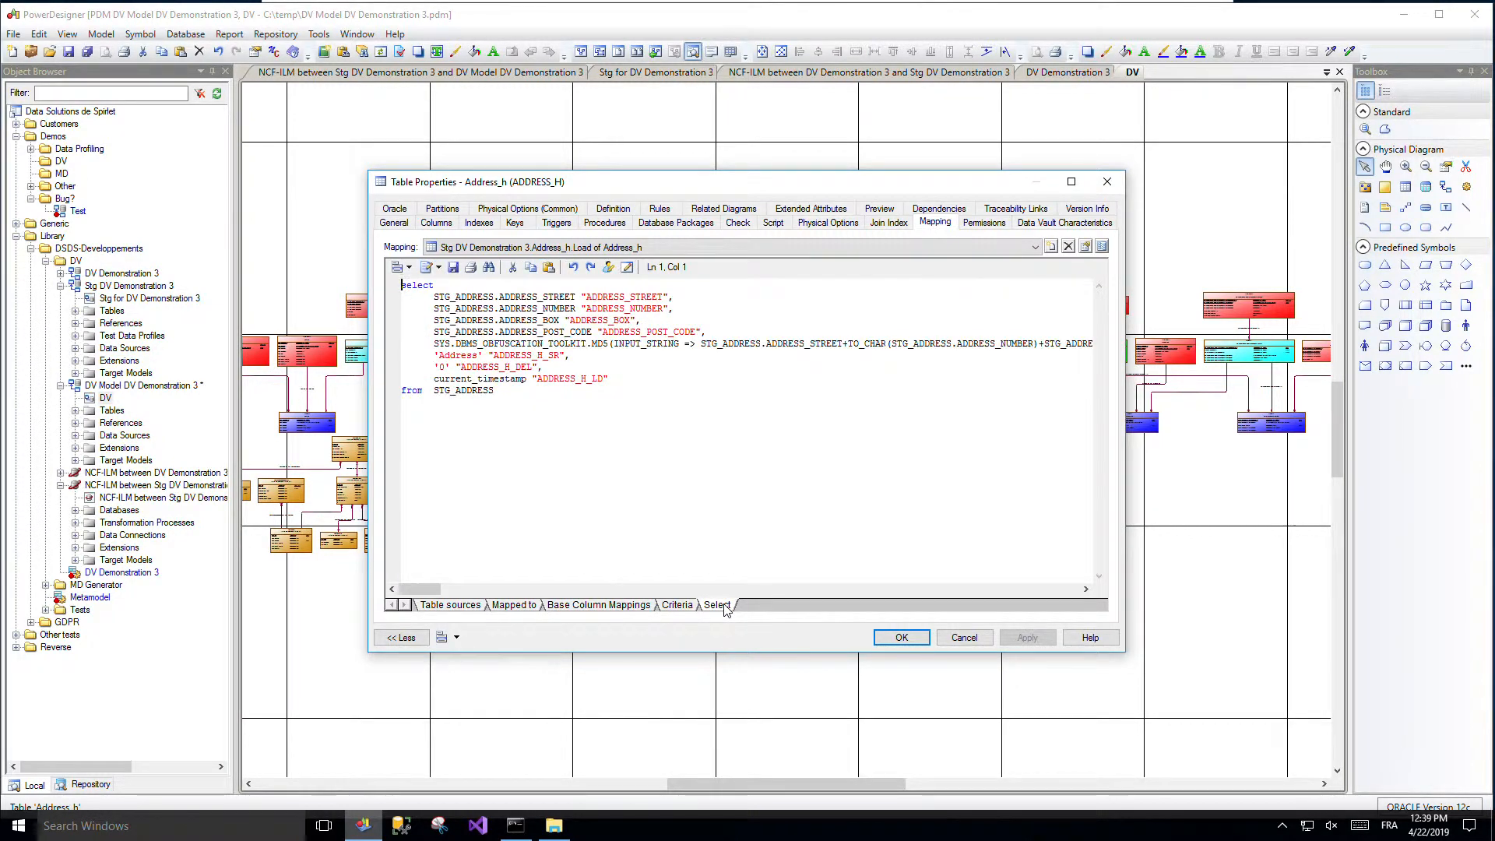
pyautogui.click(963, 639)
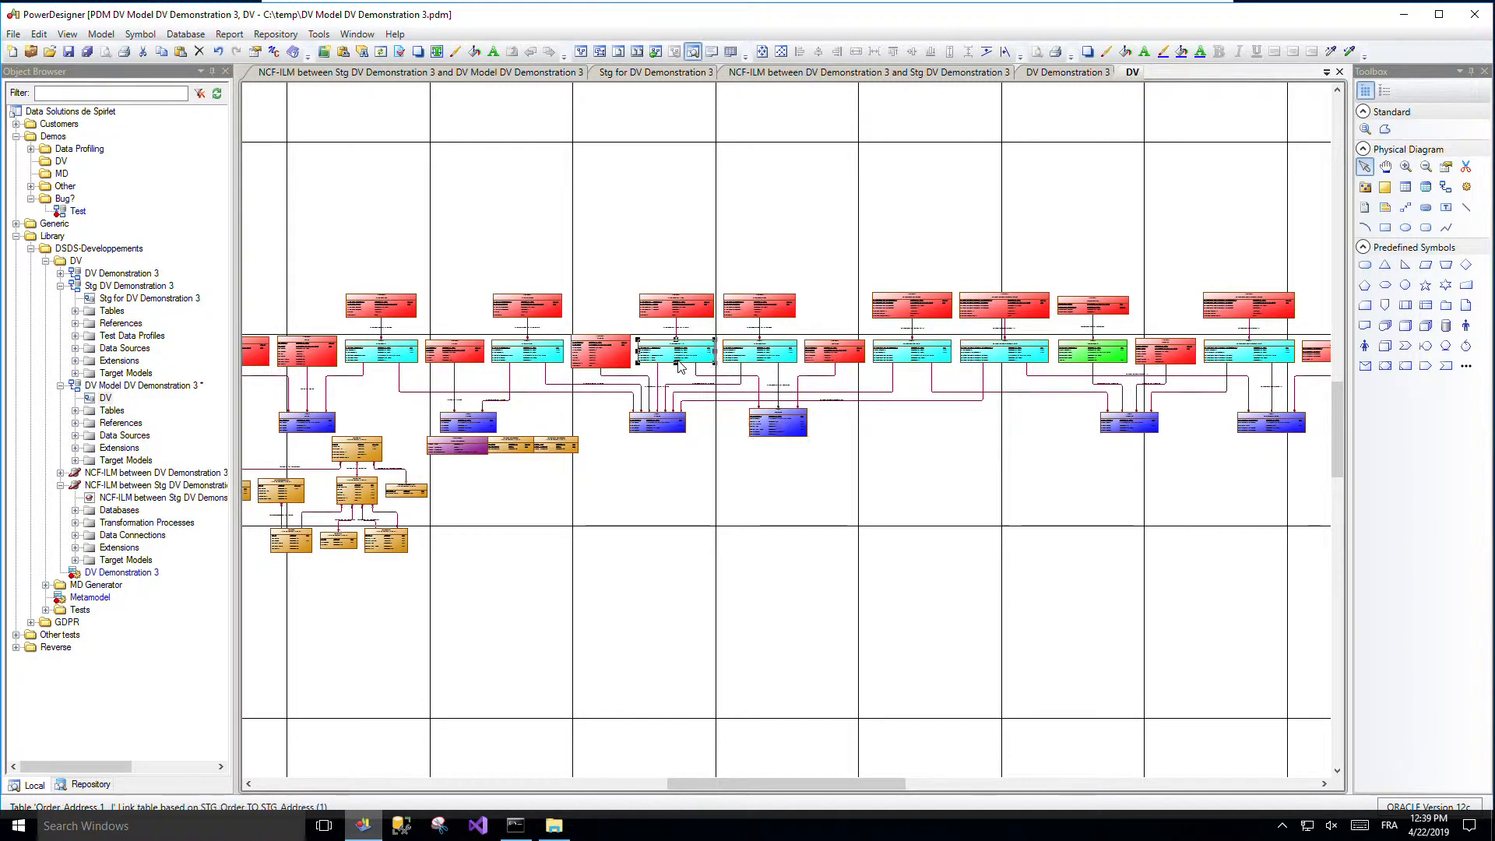
# Step: Inspect the source tables and the select statement in the mapping of the Order_Address 1 _l link table
pyautogui.doubleClick(679, 361)
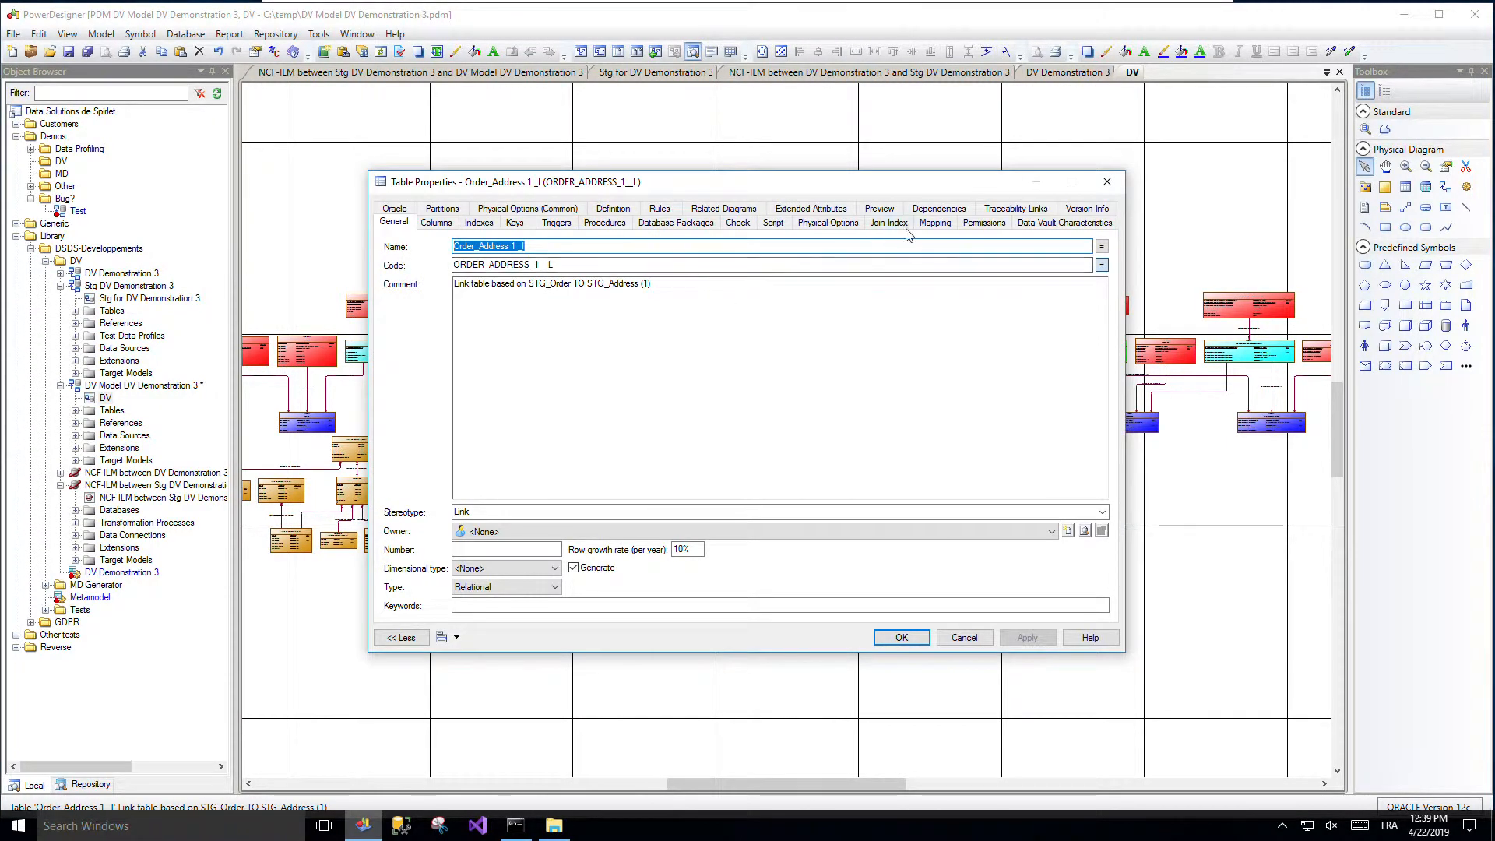
pyautogui.click(935, 222)
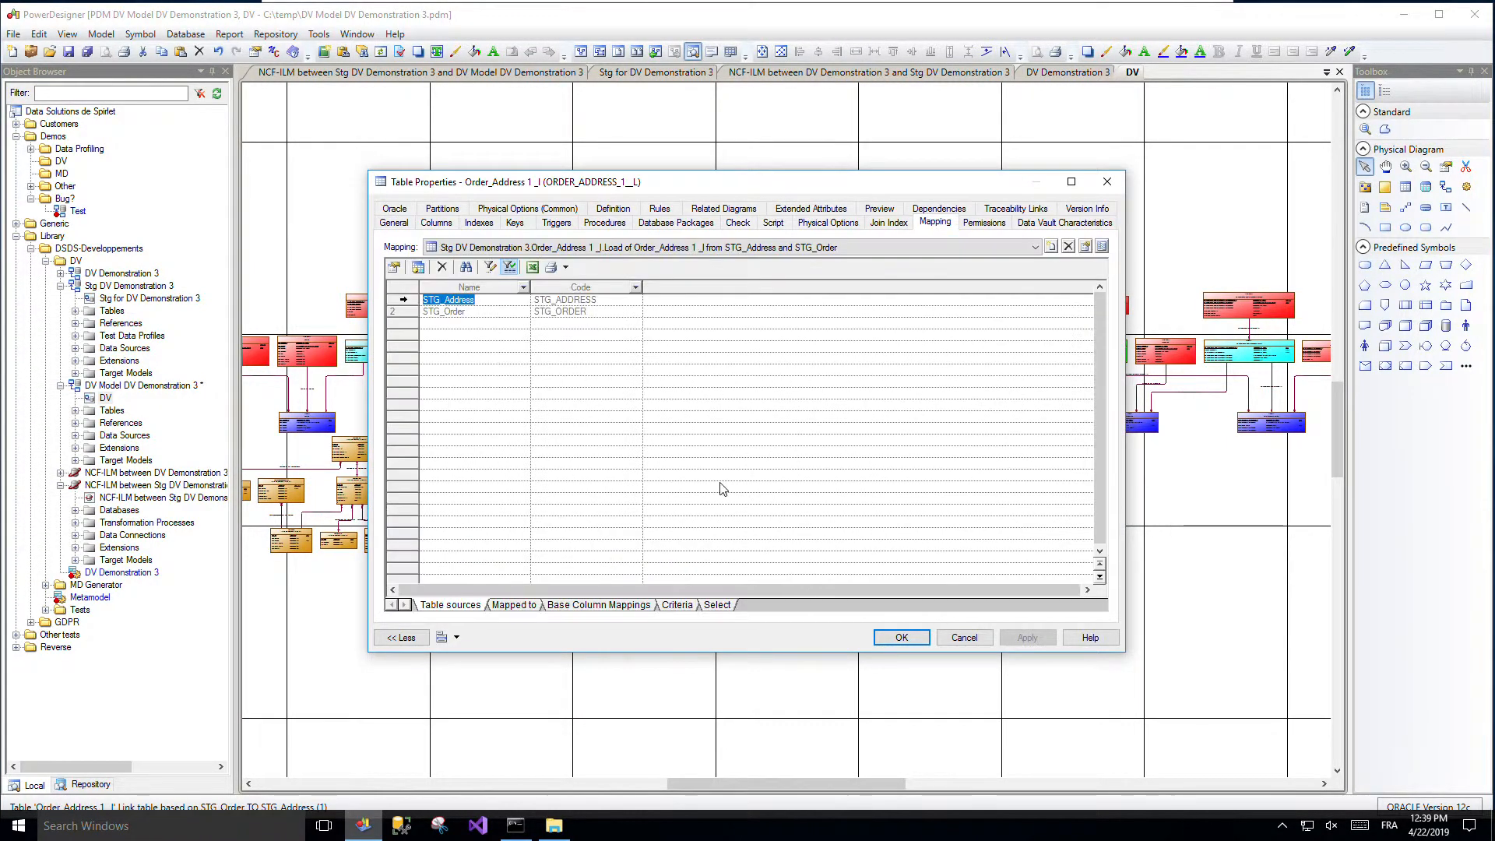
pyautogui.click(714, 605)
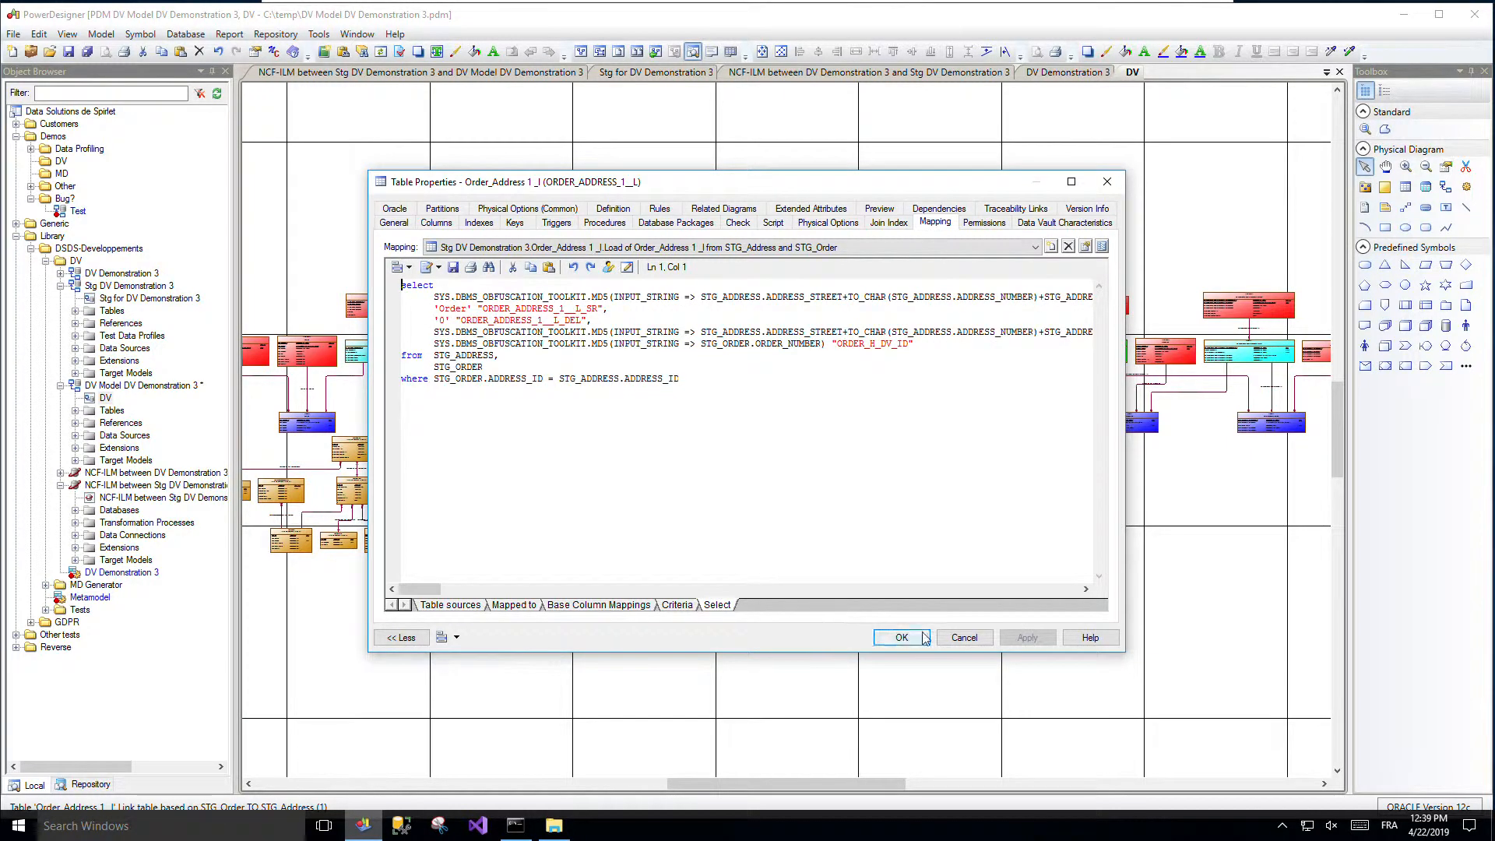
# Step: In the DV diagram, inspect the source tables and select statement in the mapping of the Details_Product_Order_l_s satellite table
pyautogui.click(964, 638)
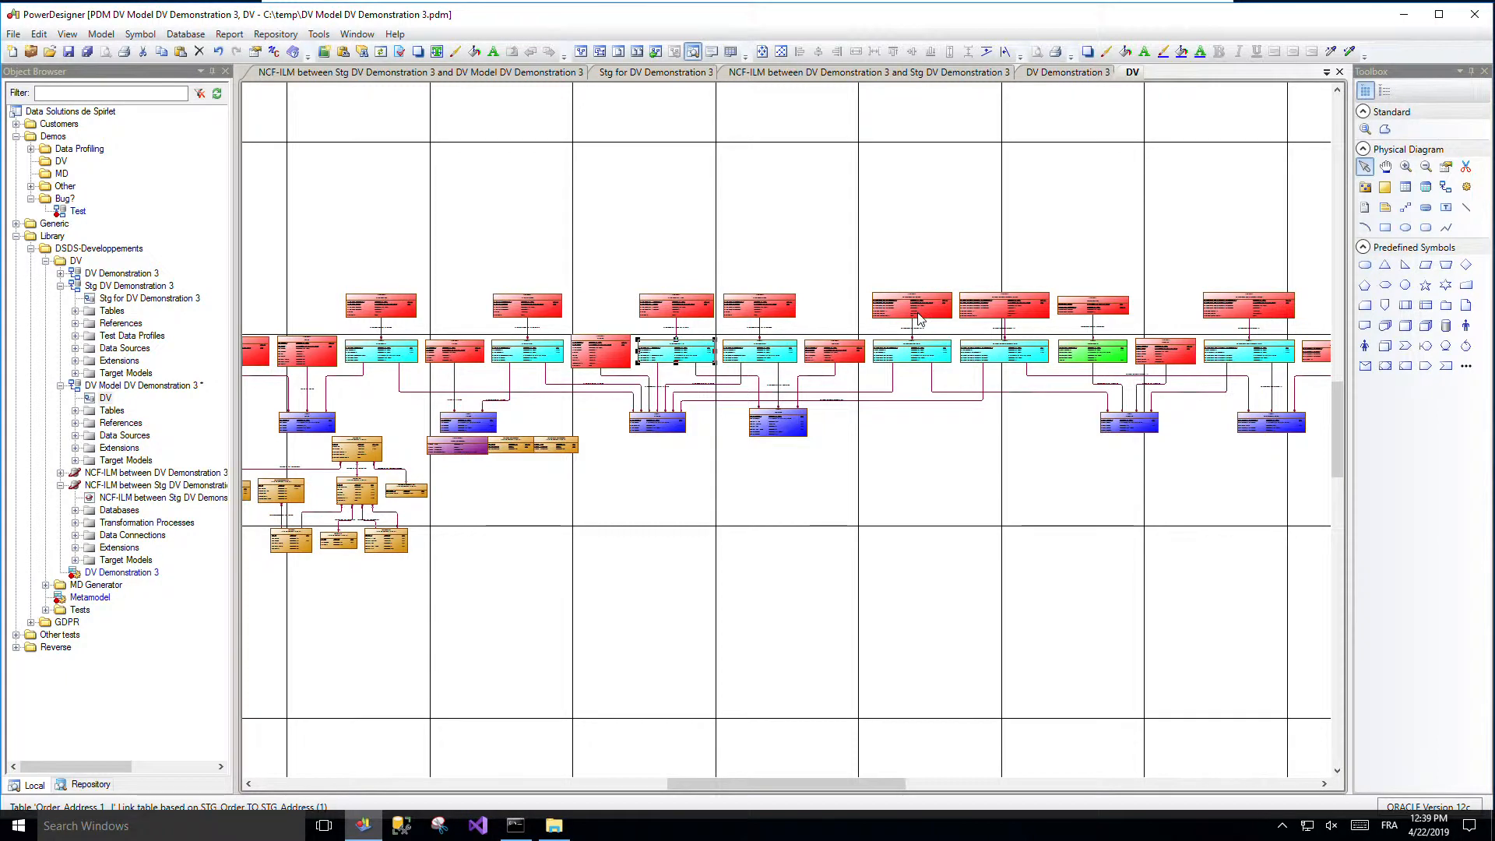
pyautogui.doubleClick(917, 312)
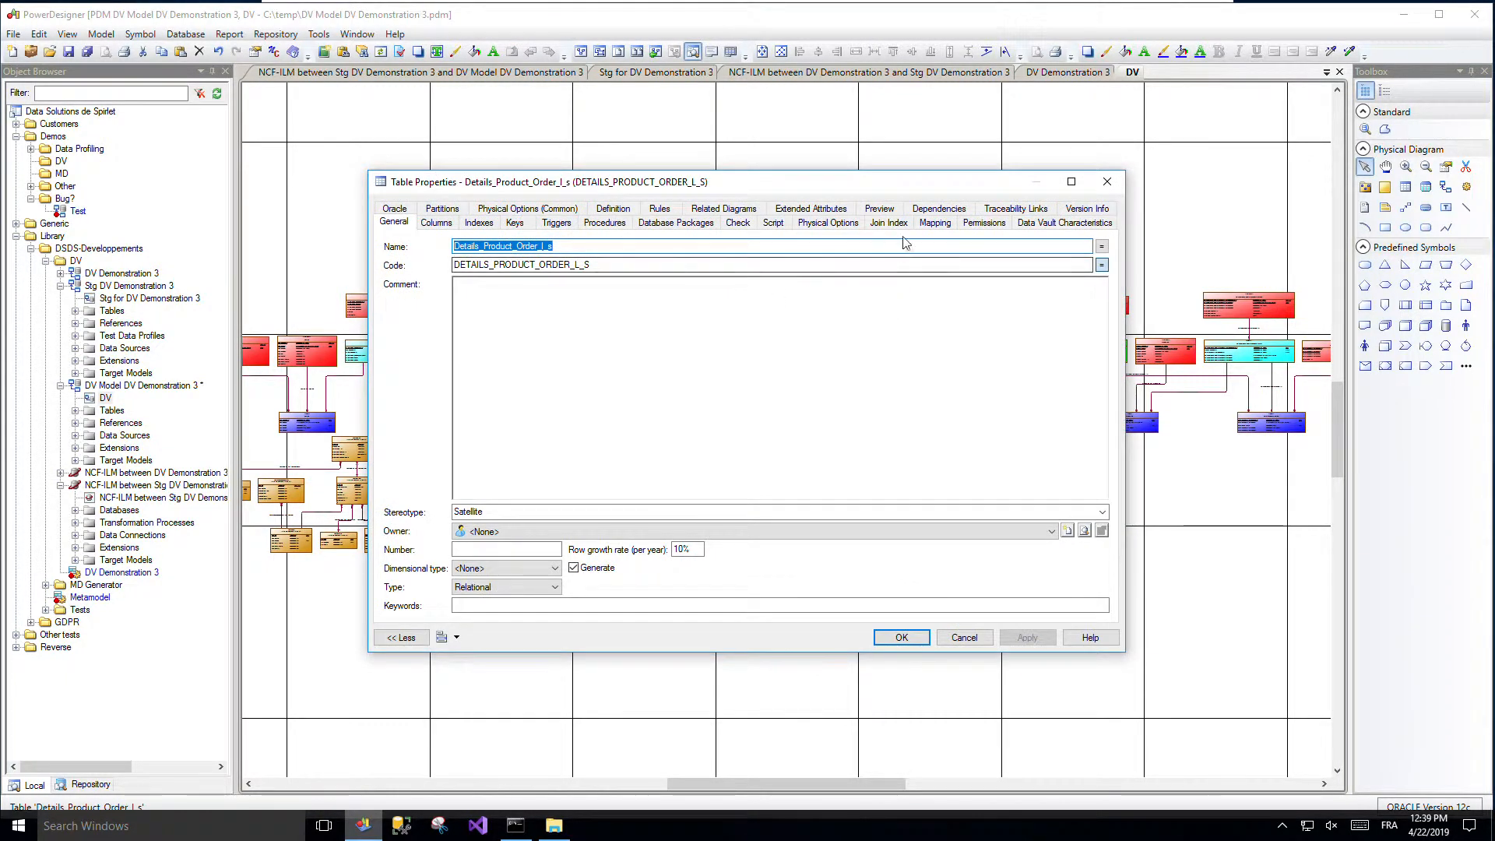
pyautogui.click(936, 222)
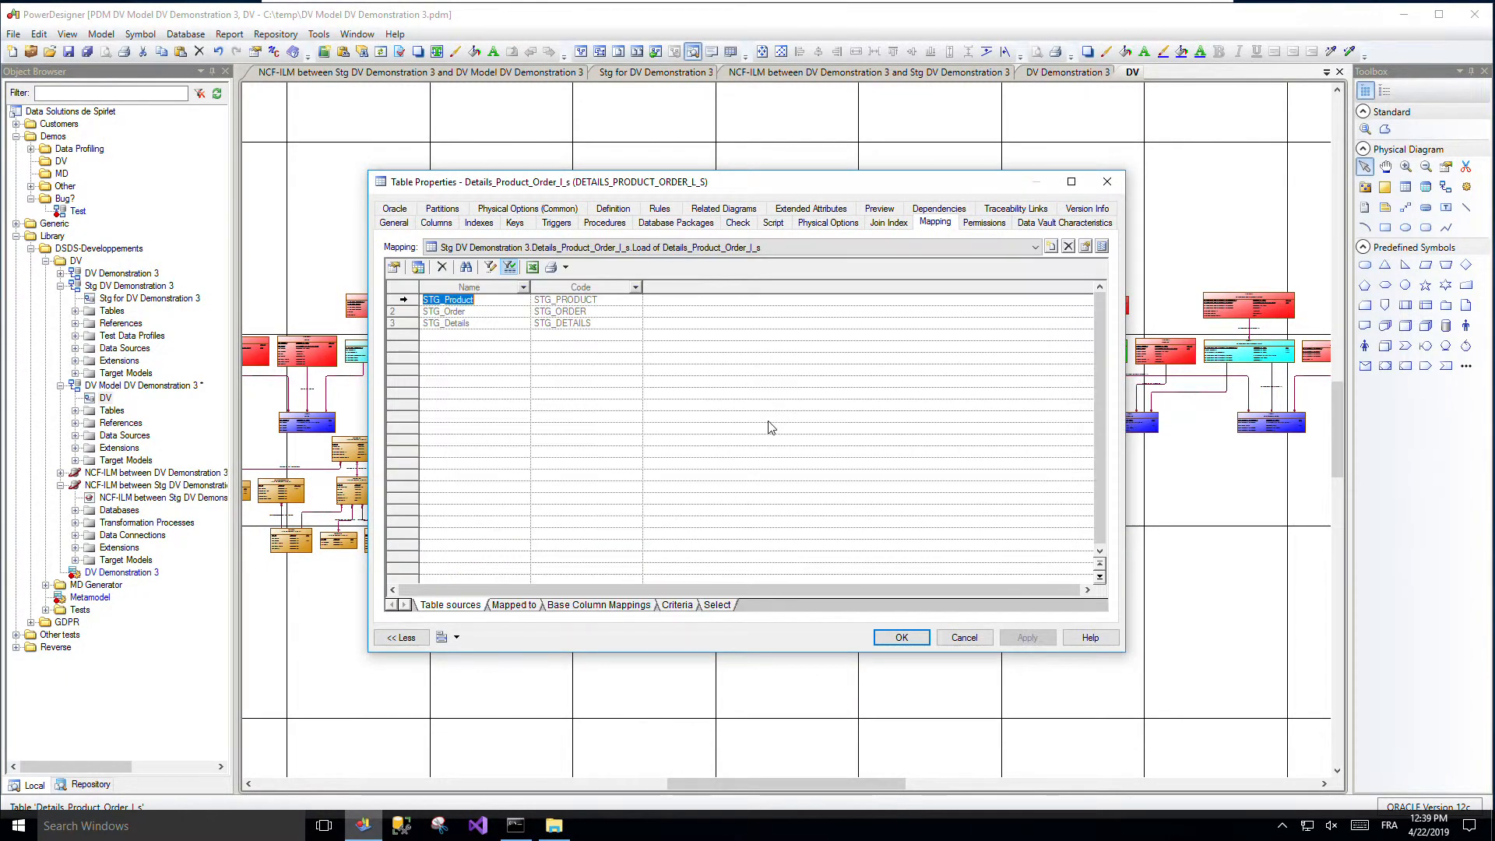
pyautogui.click(717, 605)
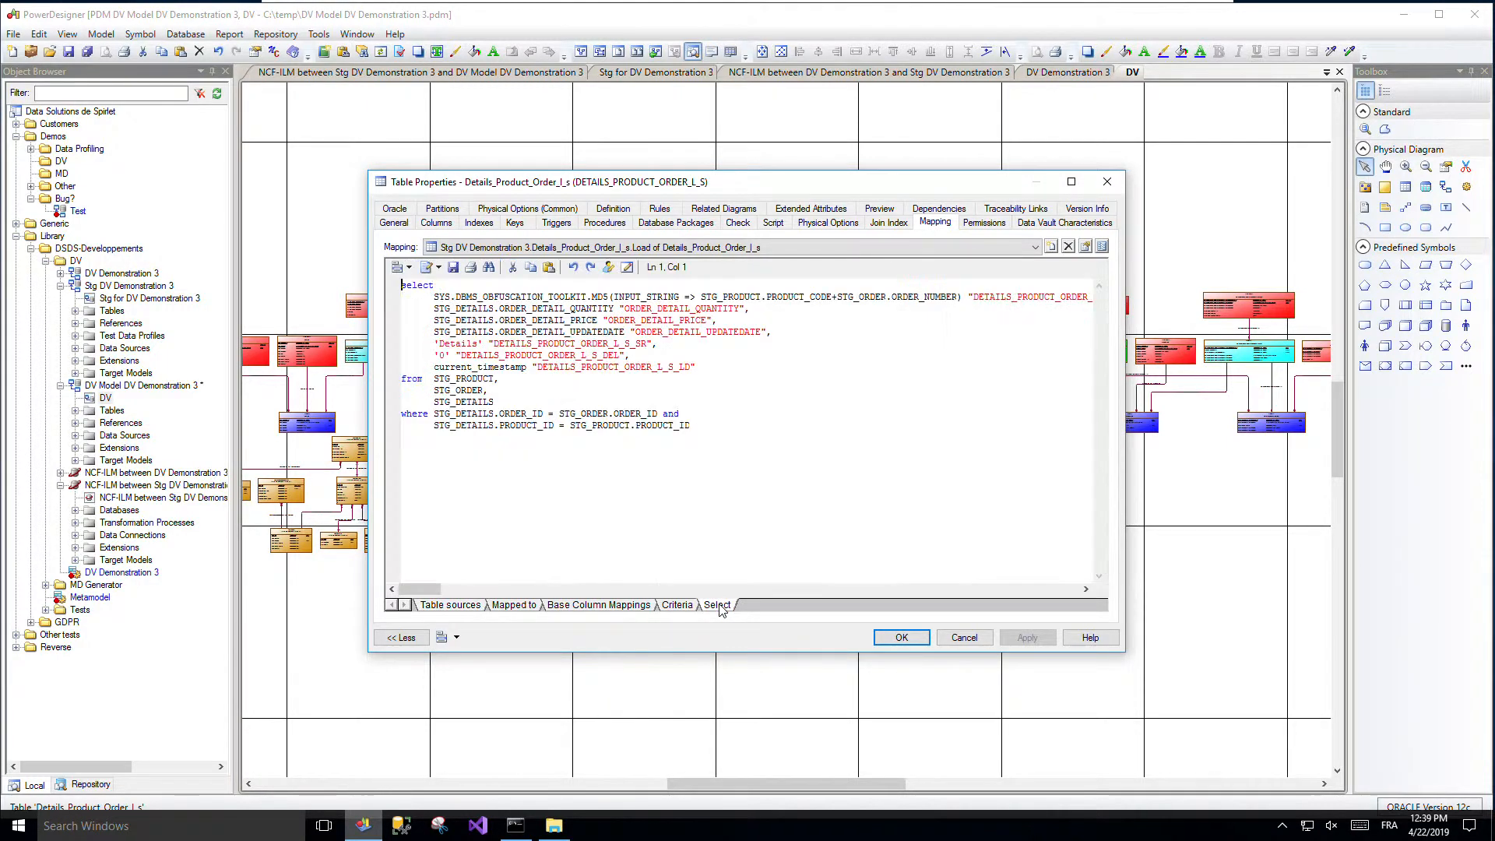
pyautogui.click(966, 638)
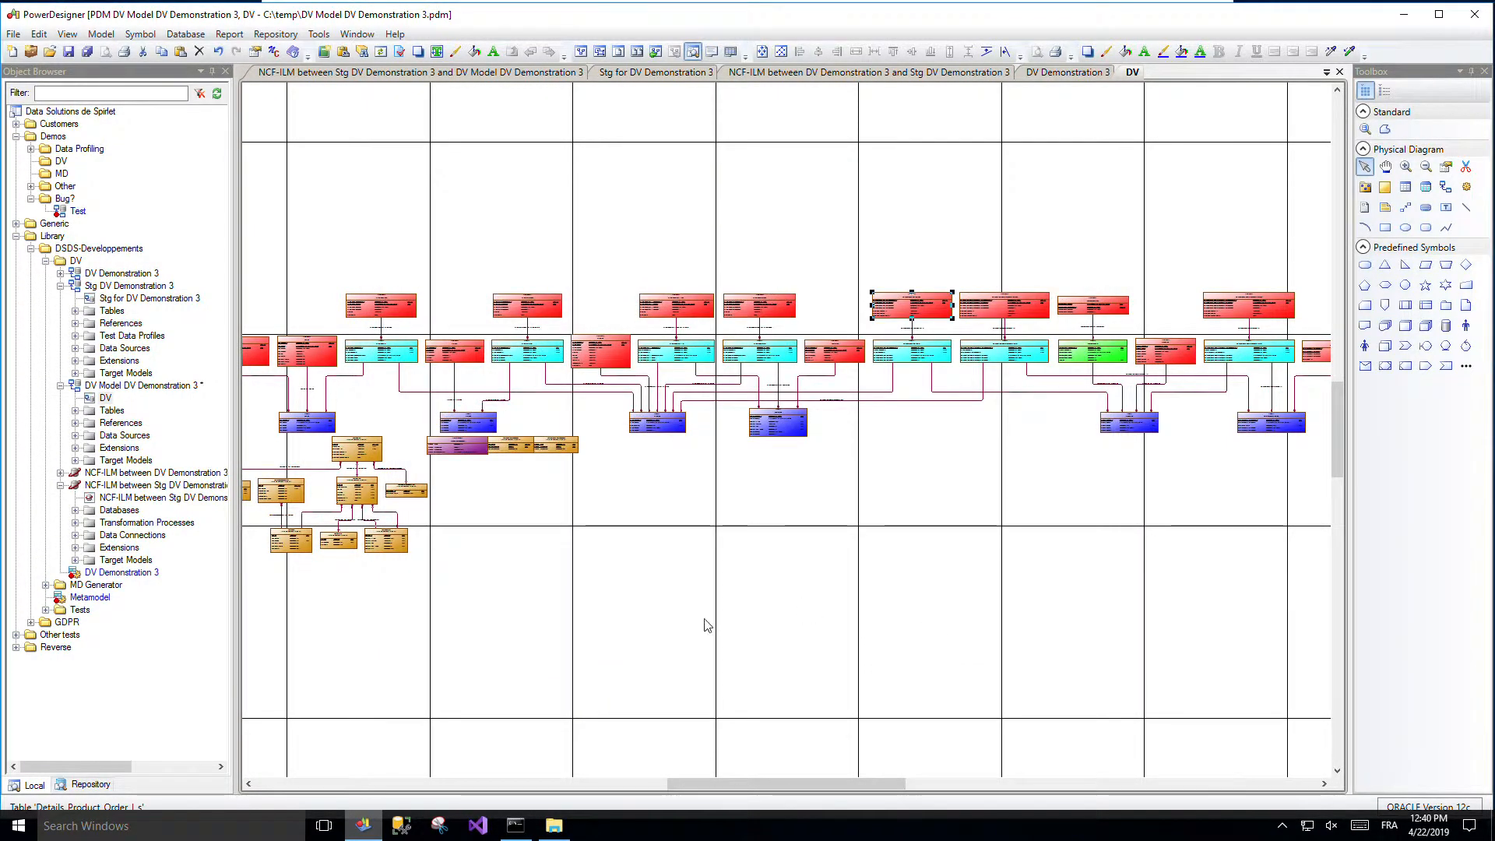
# Step: Open the NCF-ILM between DV Demonstration 3 and Stg DV Demonstration 3 diagram and list the Stg Bld process's data transformation tasks with readable names
pyautogui.click(60, 472)
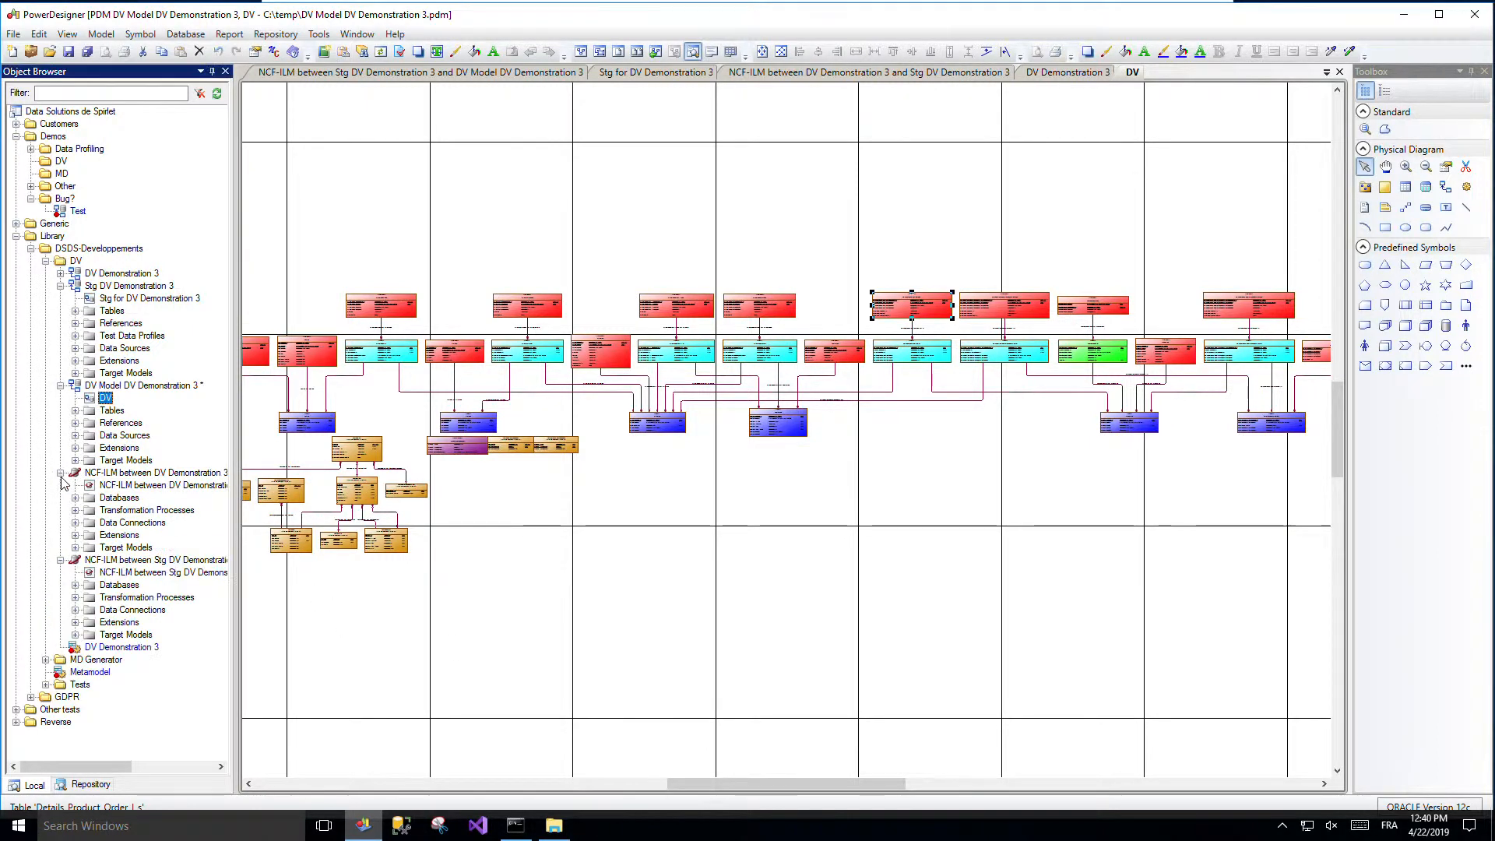
pyautogui.doubleClick(92, 485)
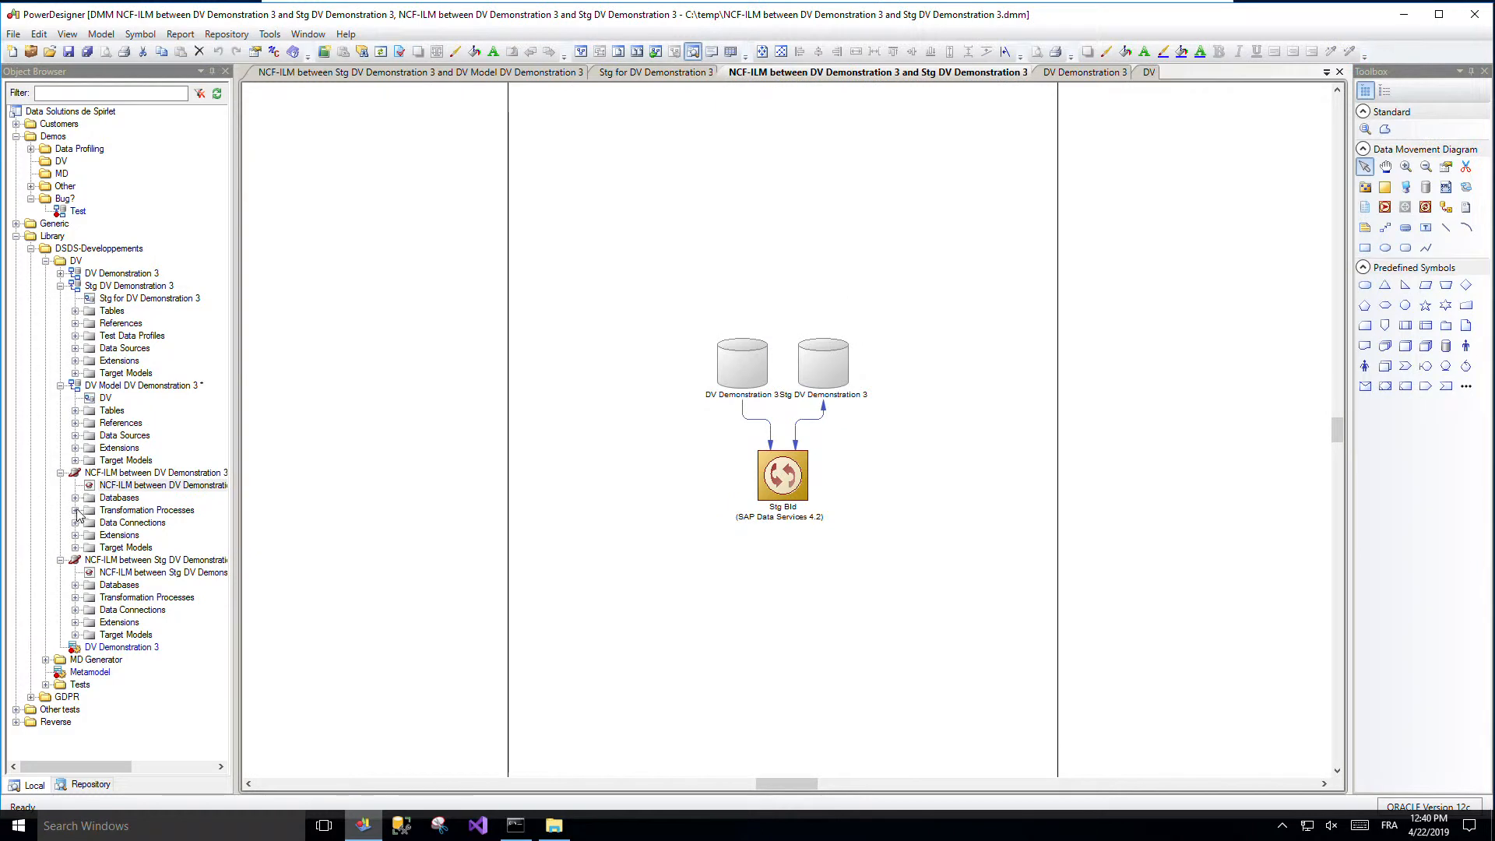
pyautogui.click(76, 511)
pyautogui.click(90, 522)
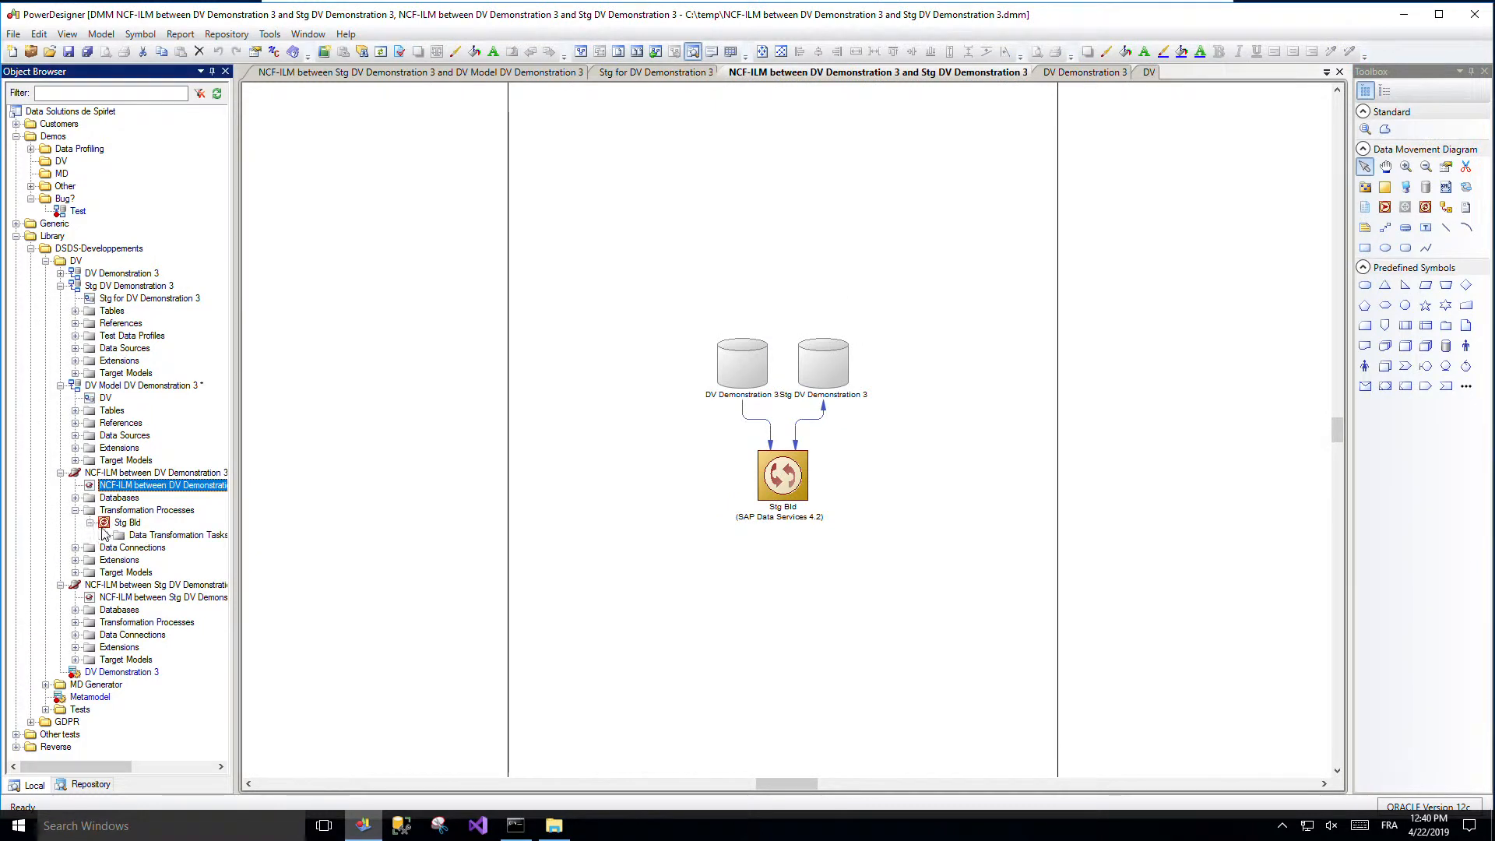
pyautogui.click(105, 535)
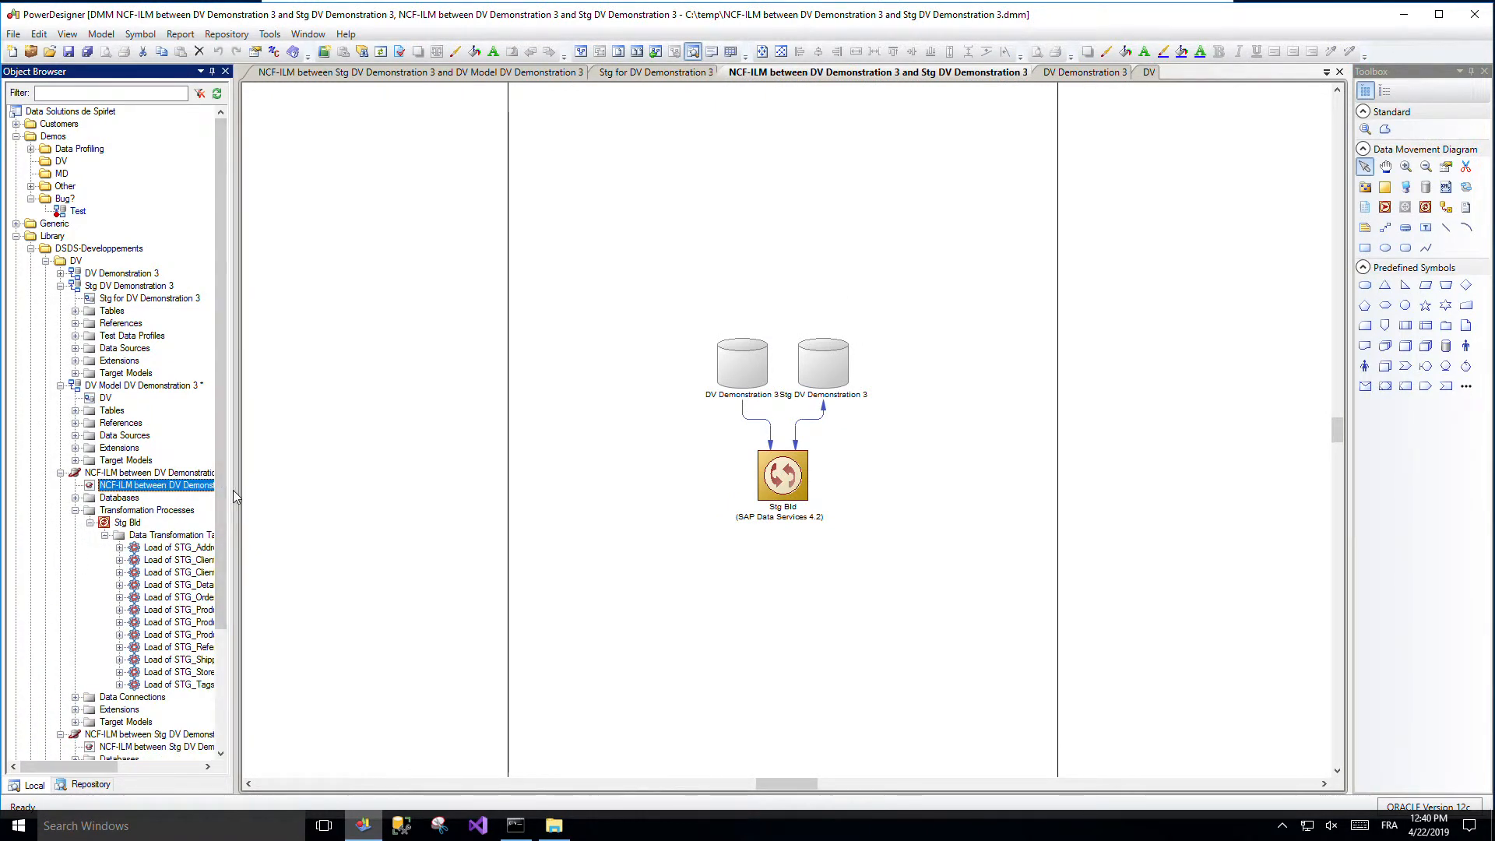
pyautogui.moveTo(232, 489); pyautogui.dragTo(317, 499)
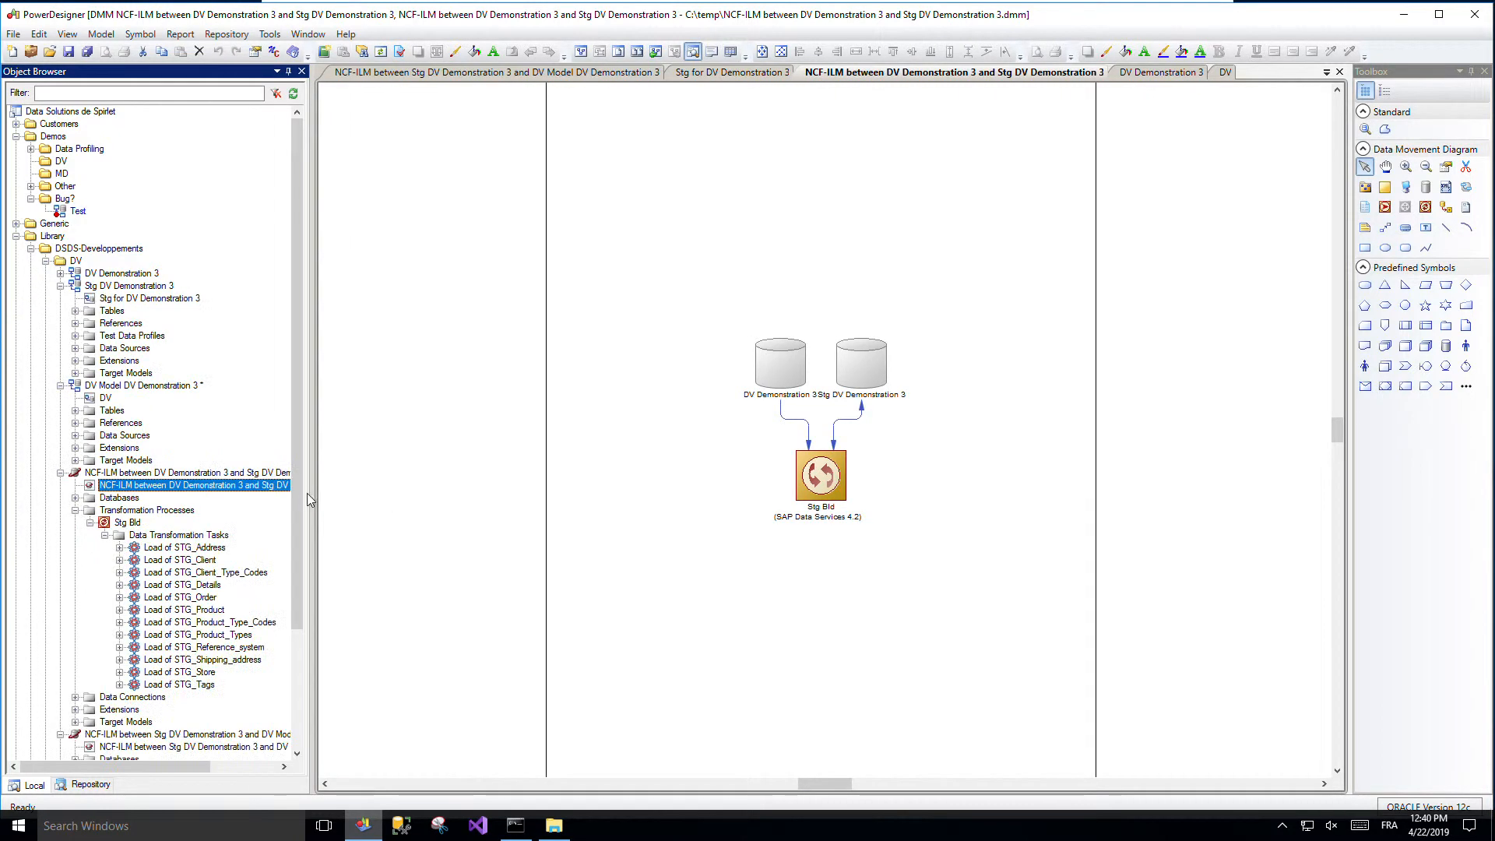
# Step: Open the Load of STG_Address transformation task diagram to examine its data flow
pyautogui.scroll(-4, 297, 492)
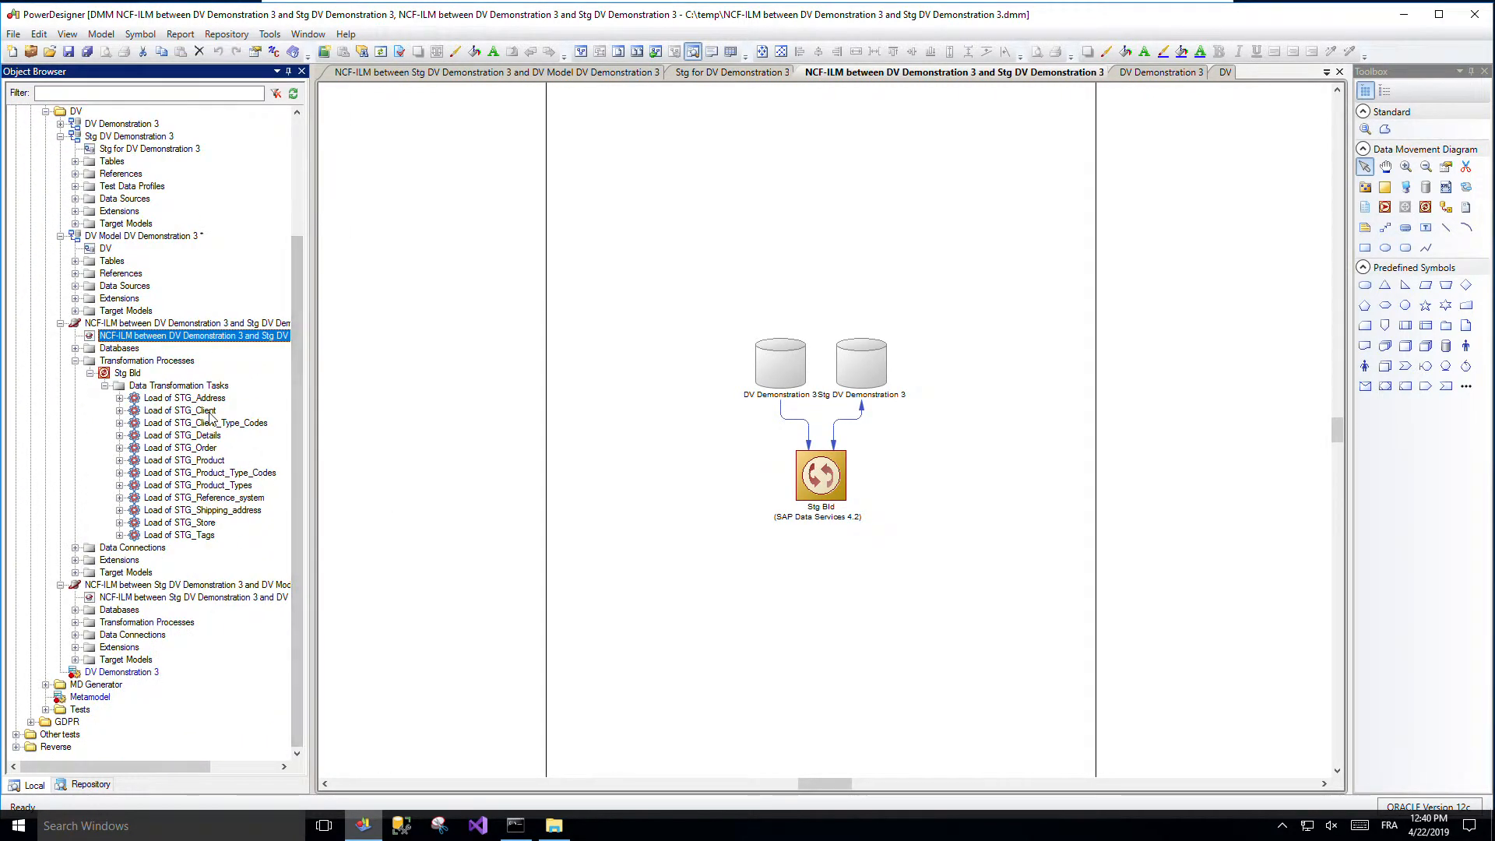
pyautogui.click(120, 398)
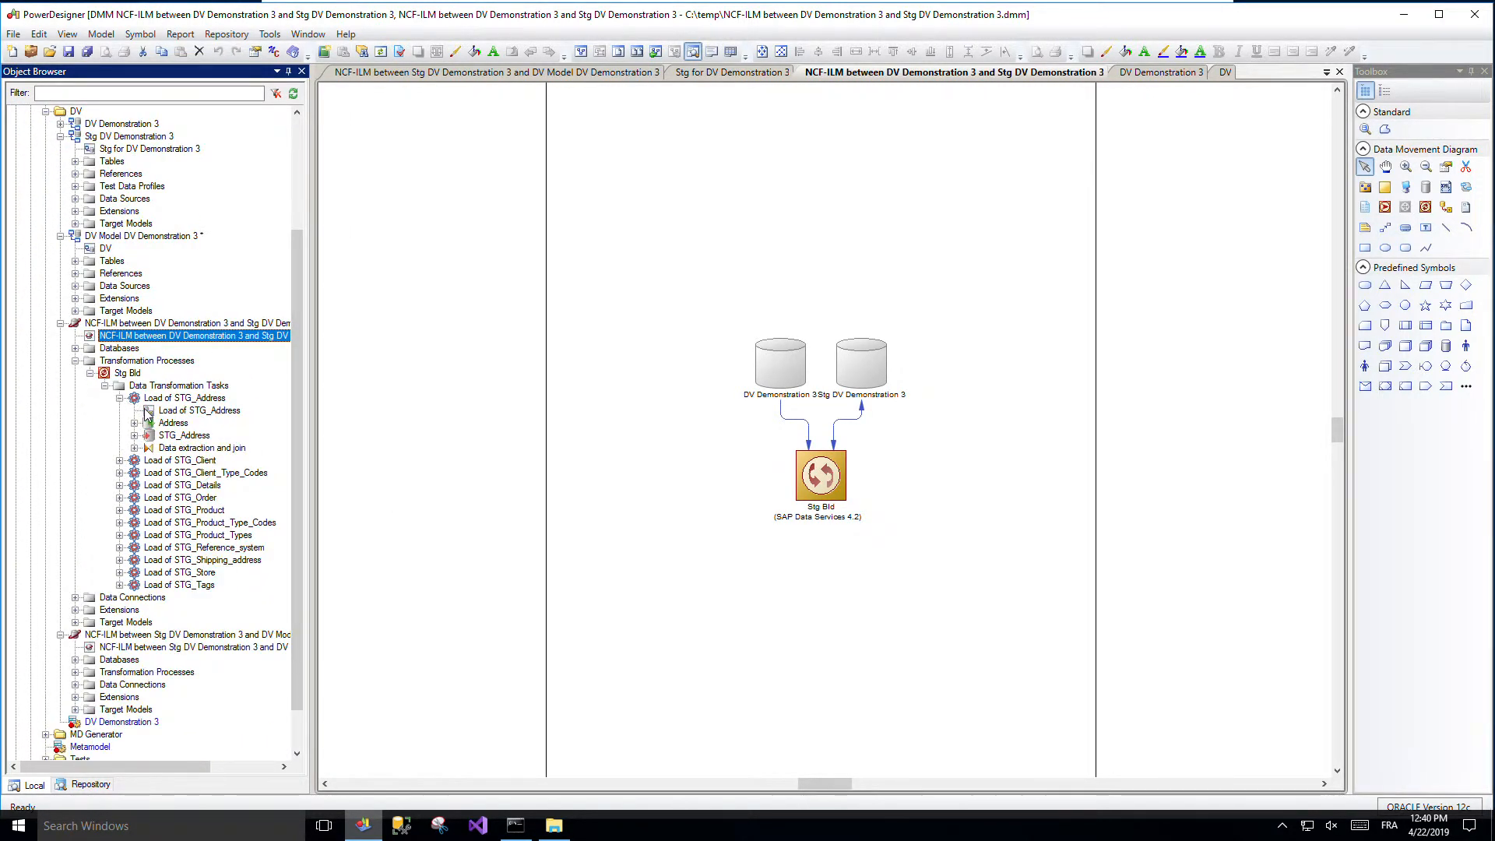
pyautogui.doubleClick(148, 413)
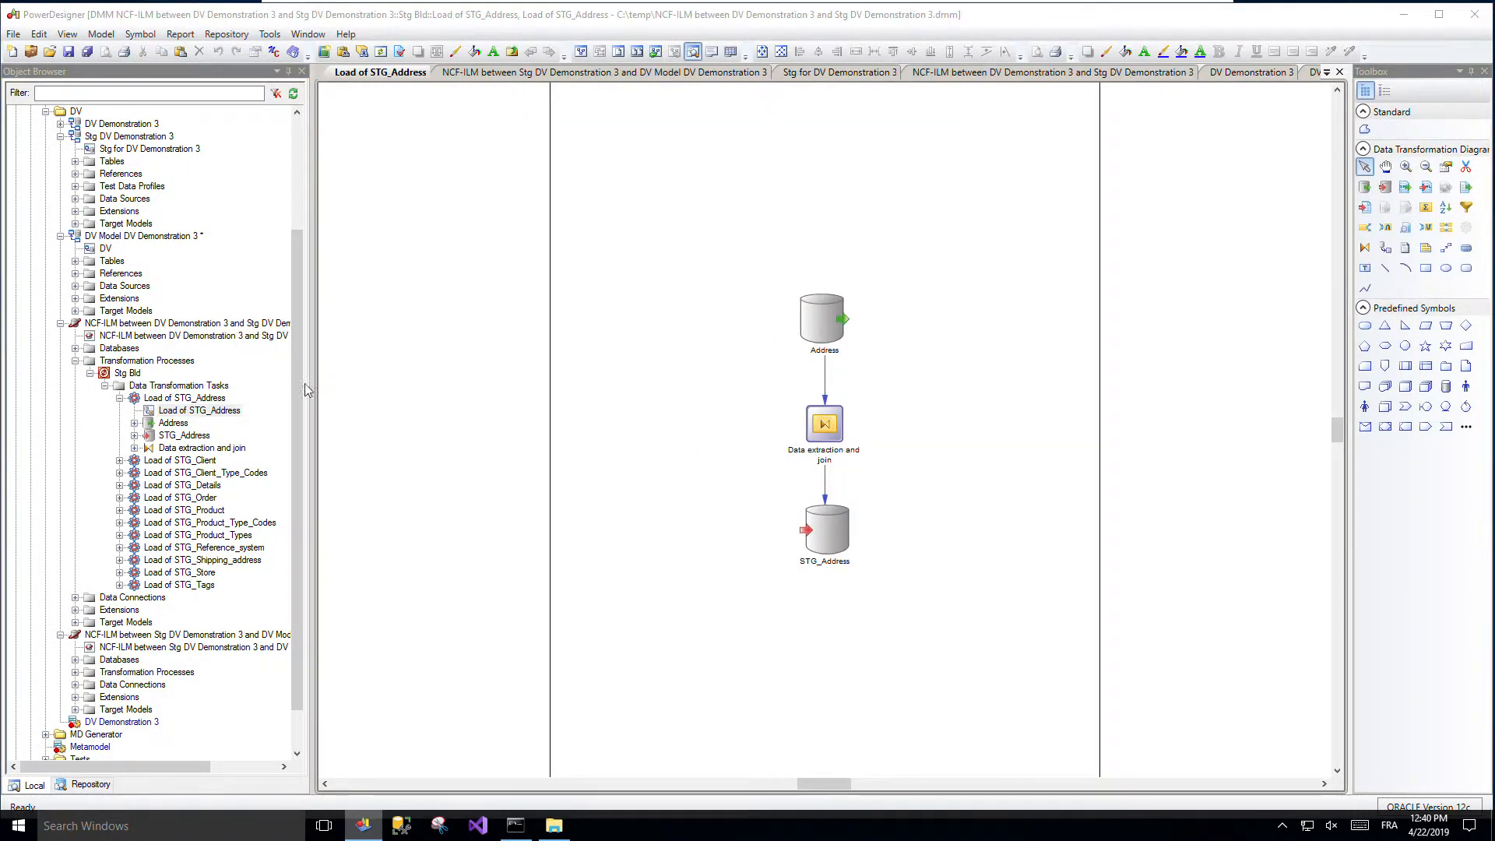
# Step: List the data transformation tasks of the DV Build process in the NCF-ILM between Stg DV Demonstration 3 and DV Model DV Demonstration 3 model
pyautogui.click(61, 323)
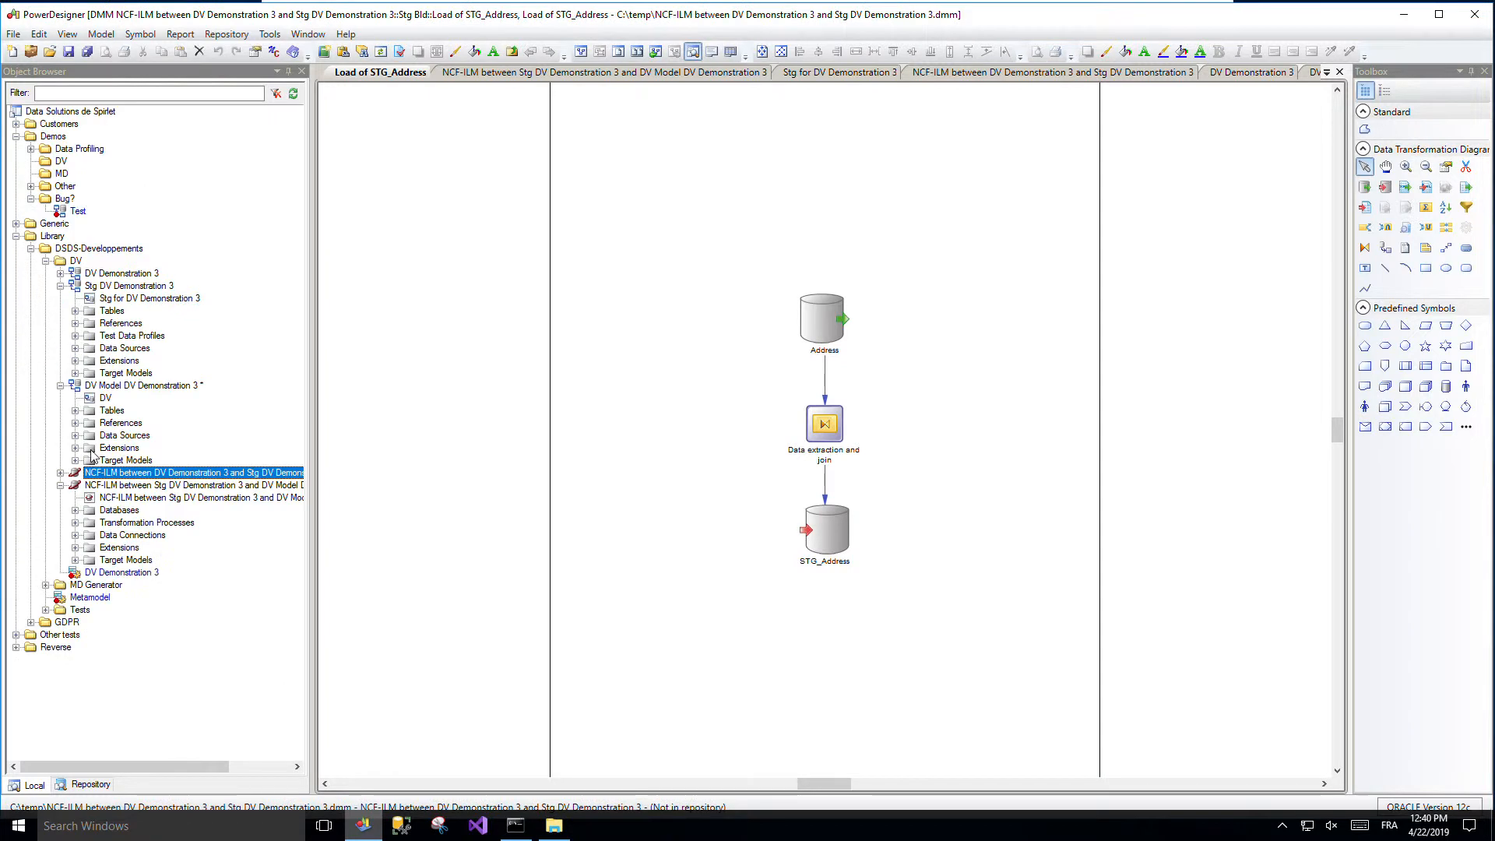
pyautogui.click(74, 523)
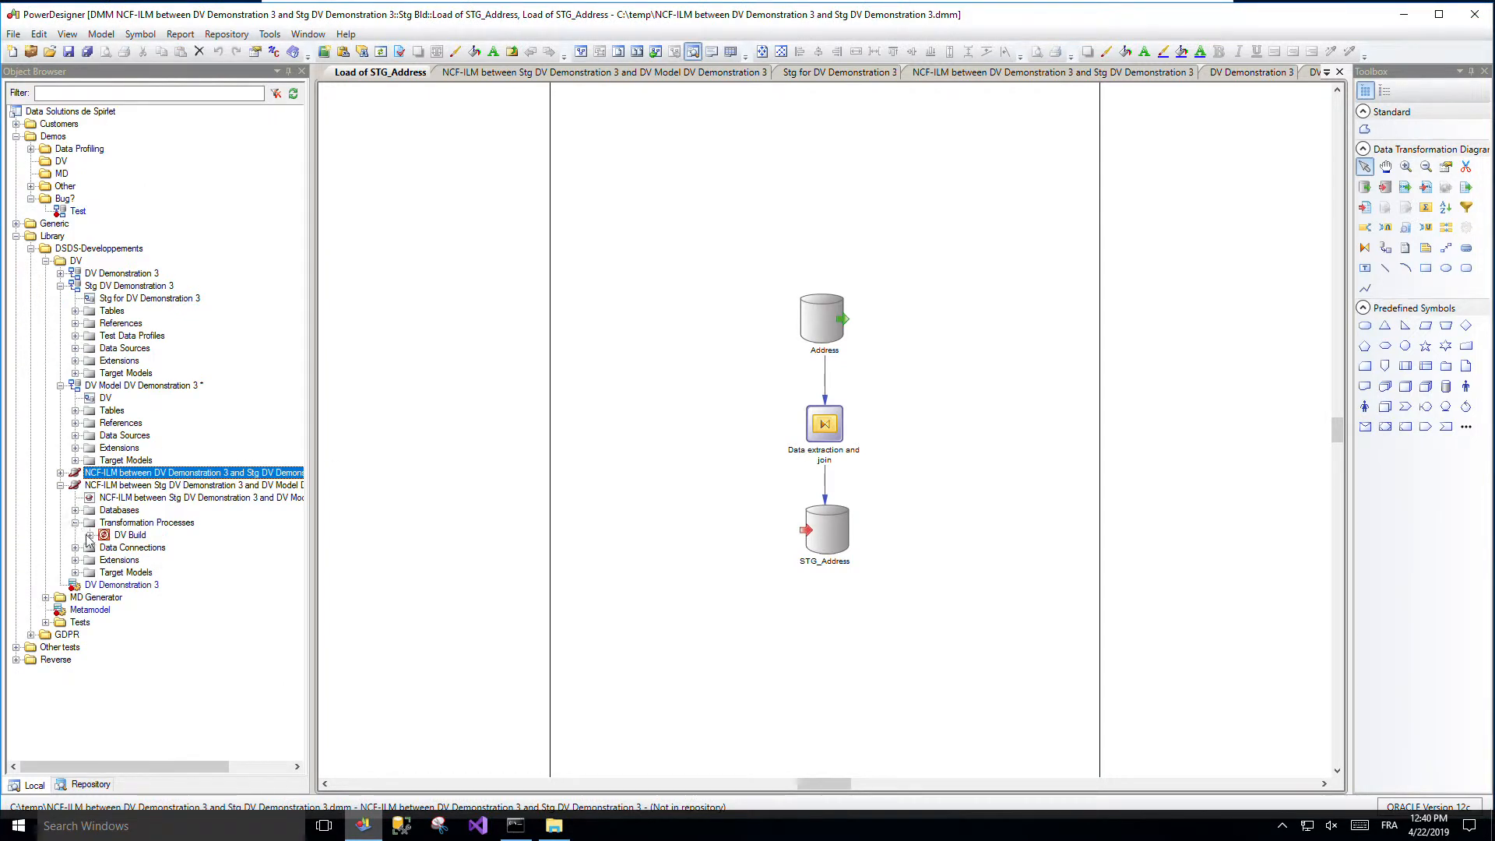
pyautogui.click(90, 535)
pyautogui.click(104, 547)
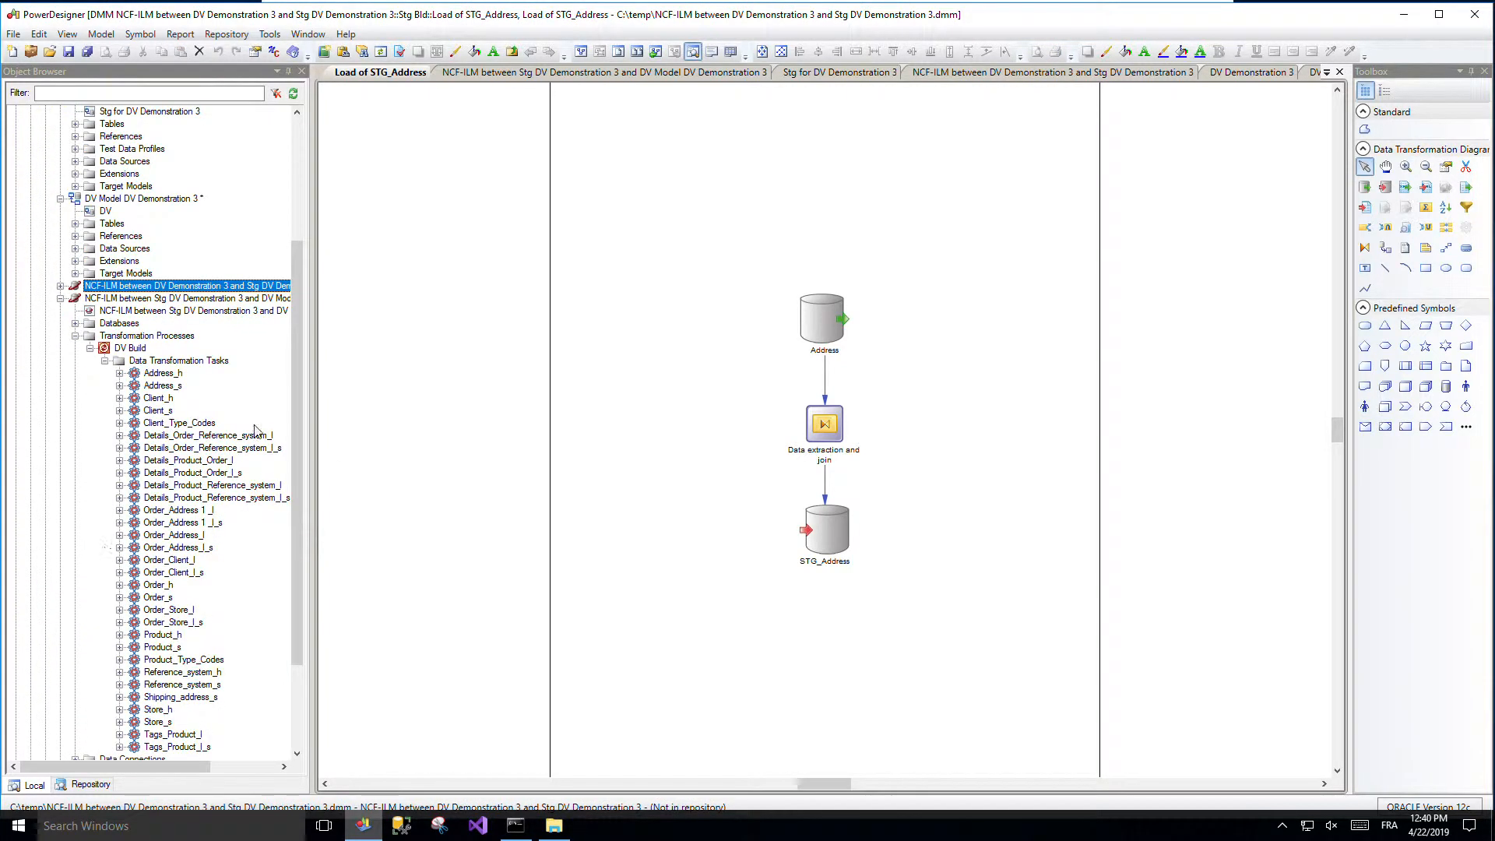
pyautogui.moveTo(296, 414); pyautogui.dragTo(312, 490)
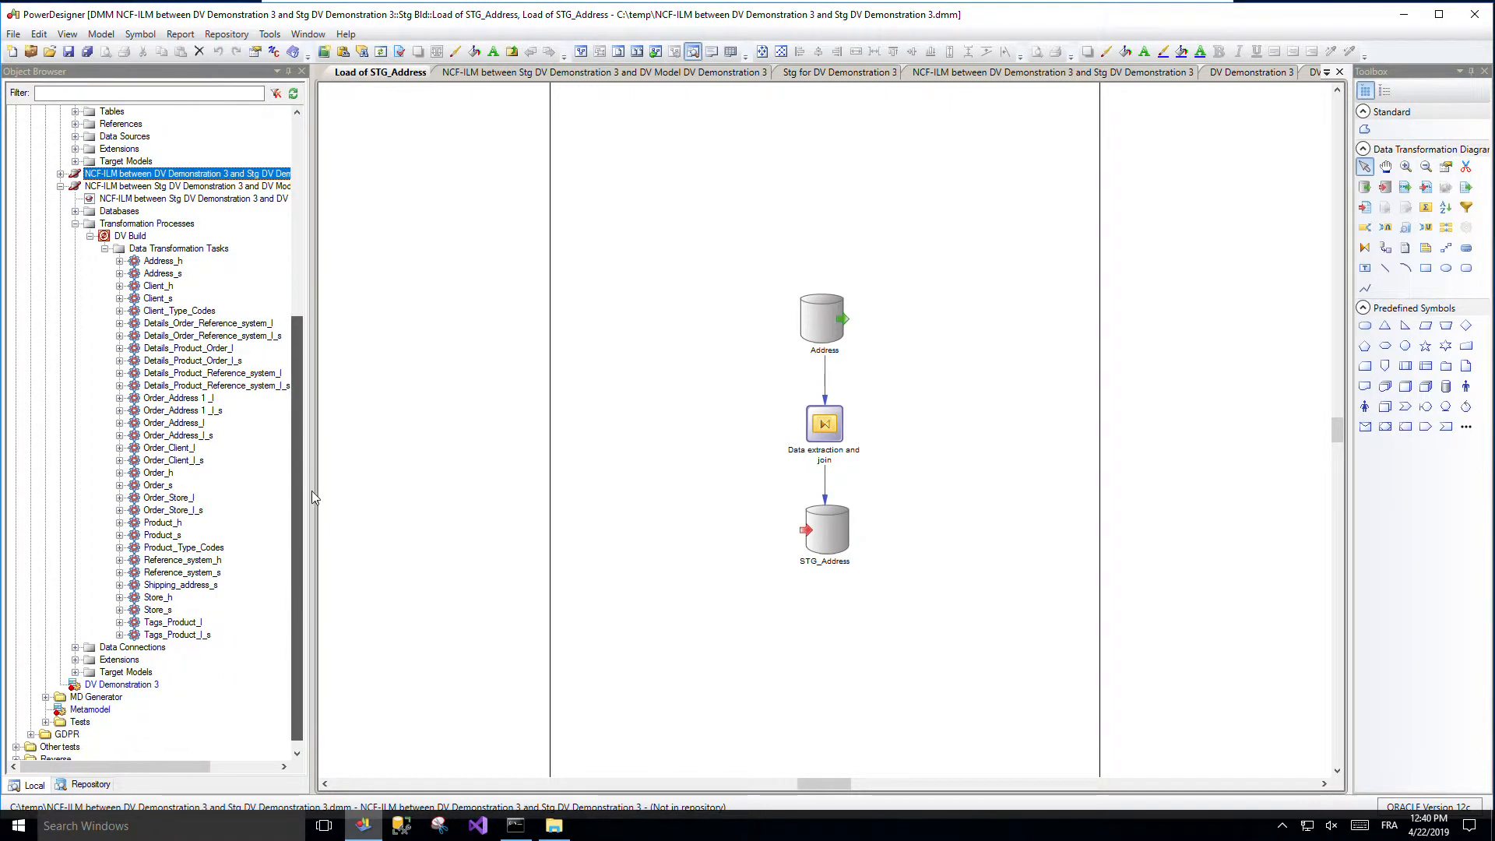
# Step: Open the Address_h transformation task diagram and examine its join, filter and calculator flow
pyautogui.click(119, 261)
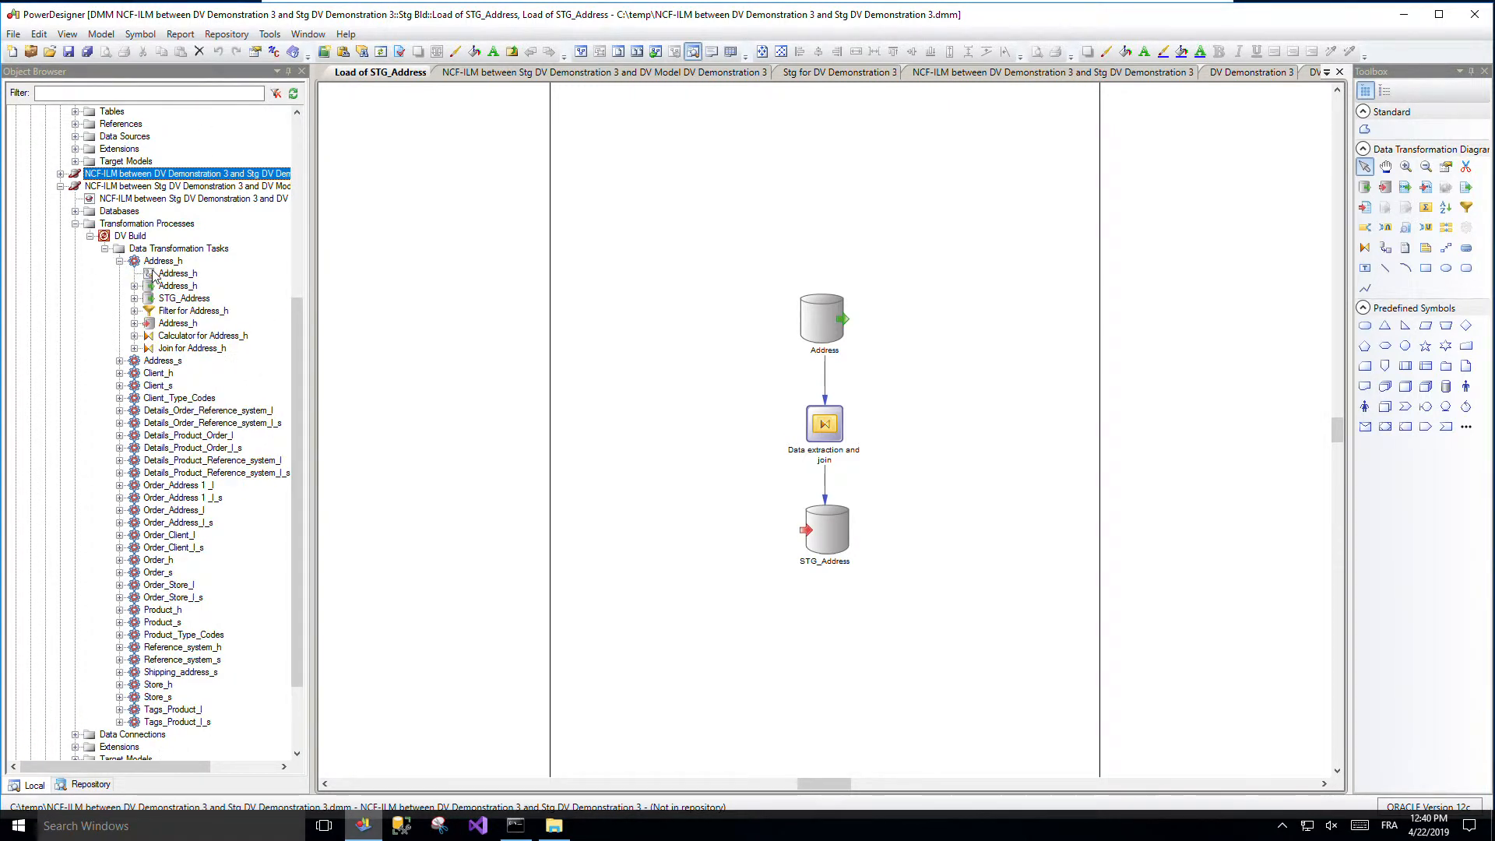
pyautogui.doubleClick(154, 276)
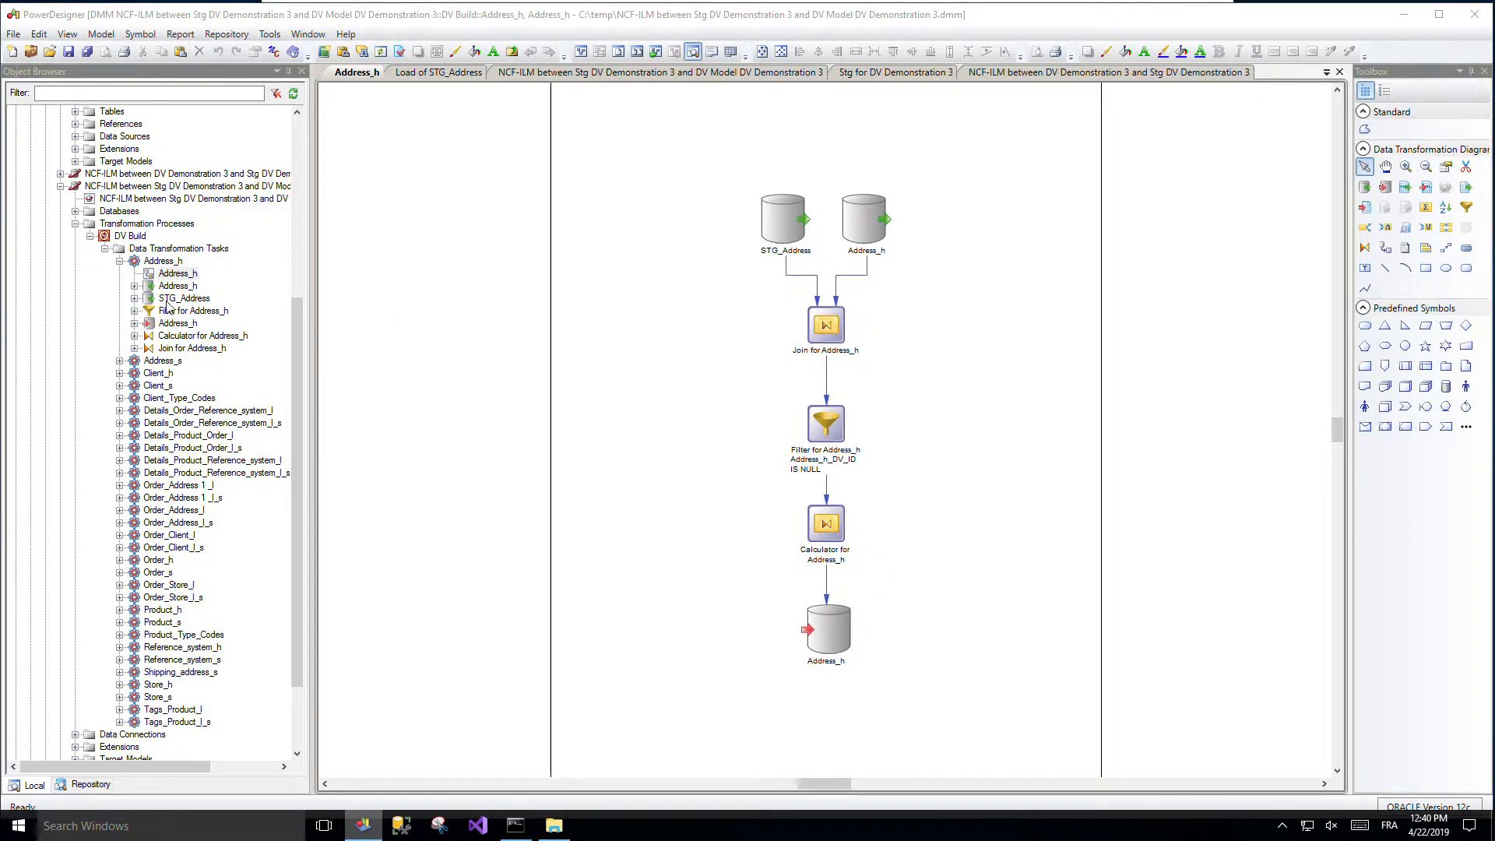
pyautogui.click(116, 261)
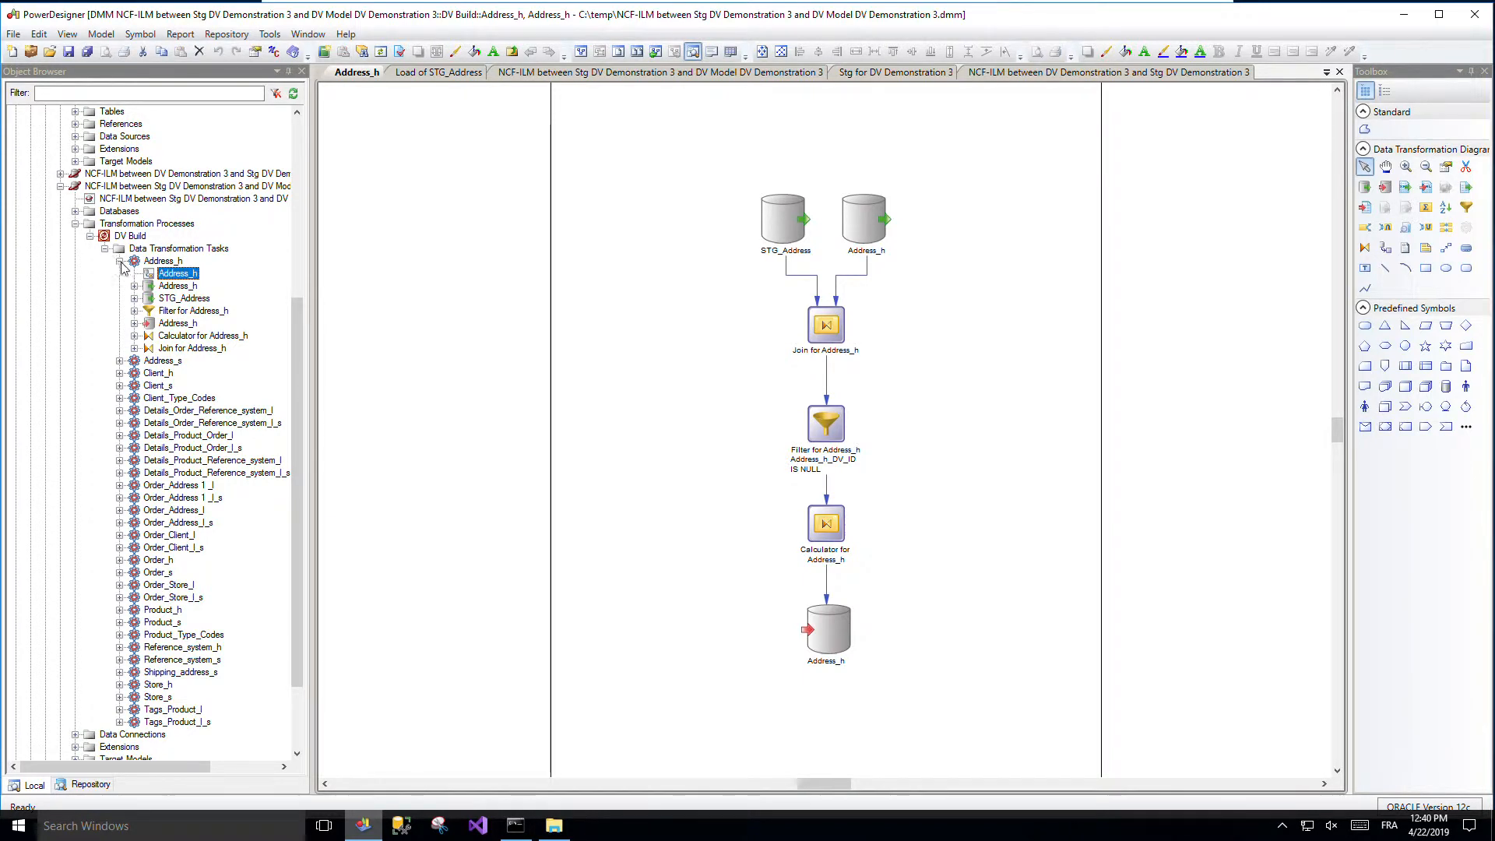
pyautogui.click(119, 261)
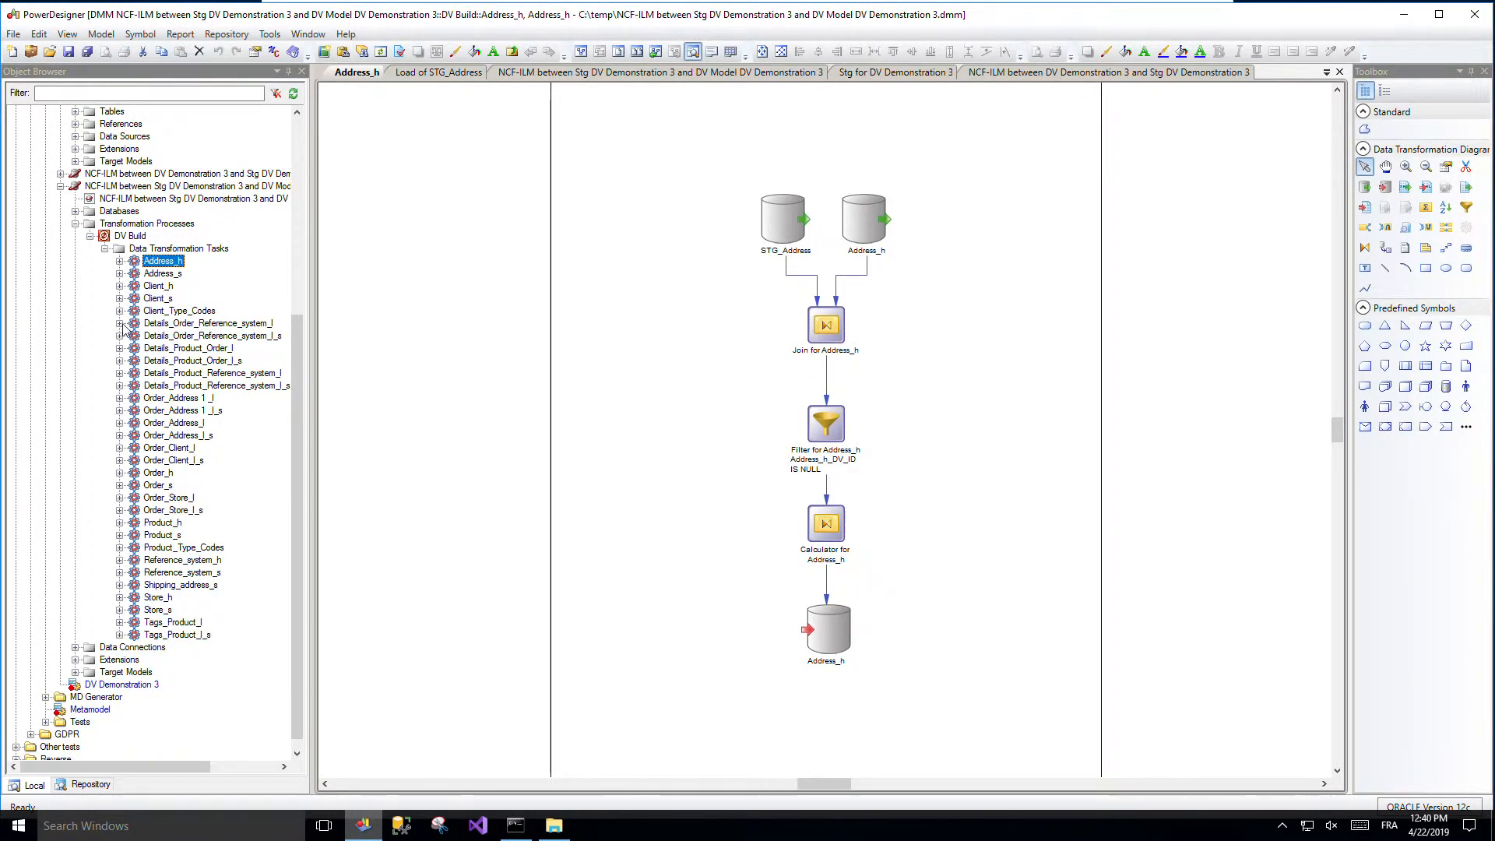
# Step: In the Details_Order_Reference_system_l task diagram, inspect the joins and data structure columns of the join transform
pyautogui.click(120, 323)
pyautogui.doubleClick(148, 336)
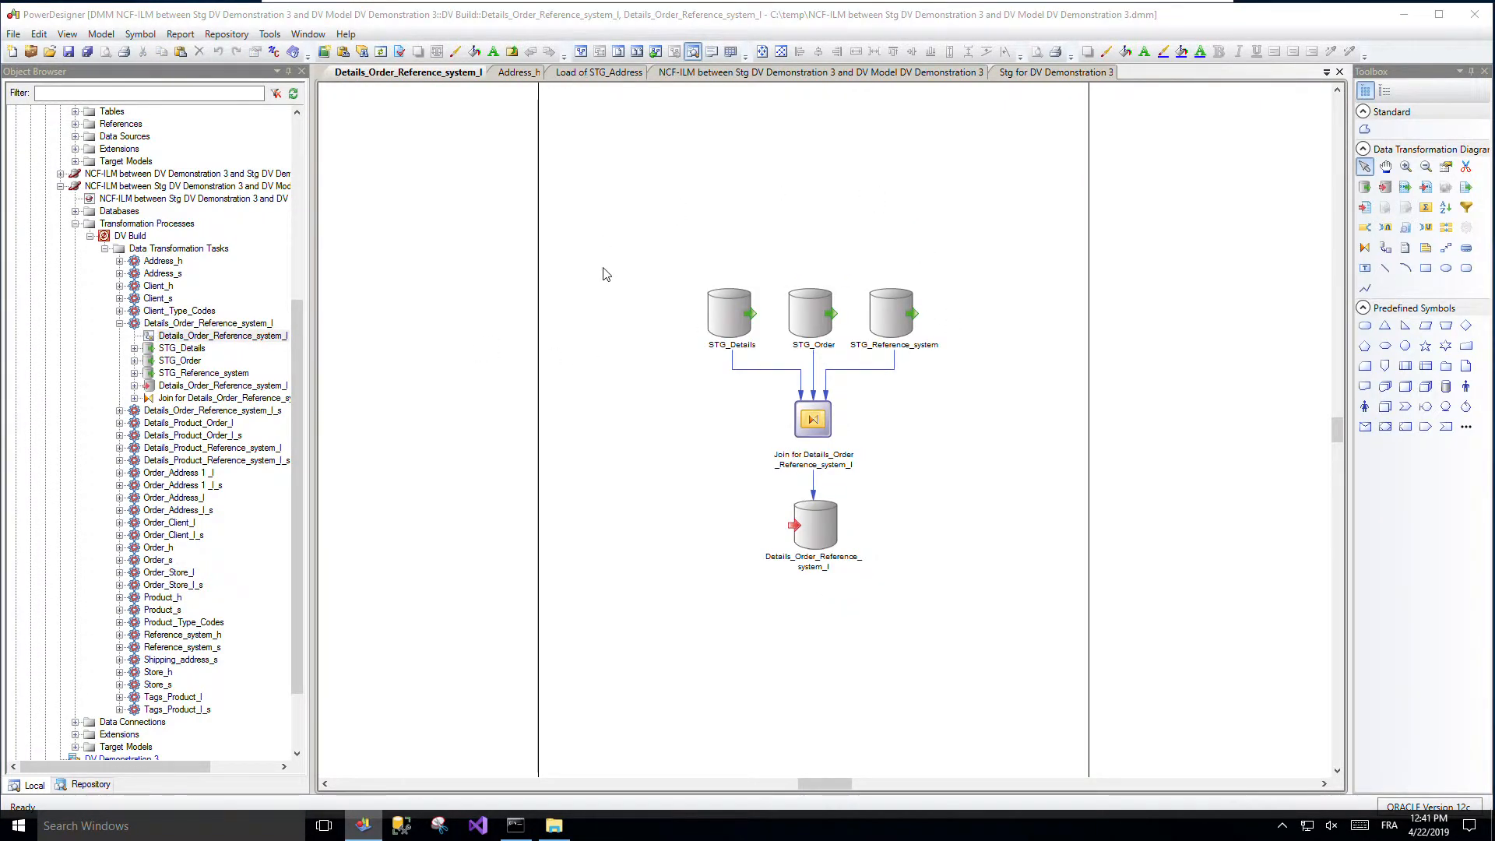
pyautogui.click(821, 423)
pyautogui.doubleClick(821, 423)
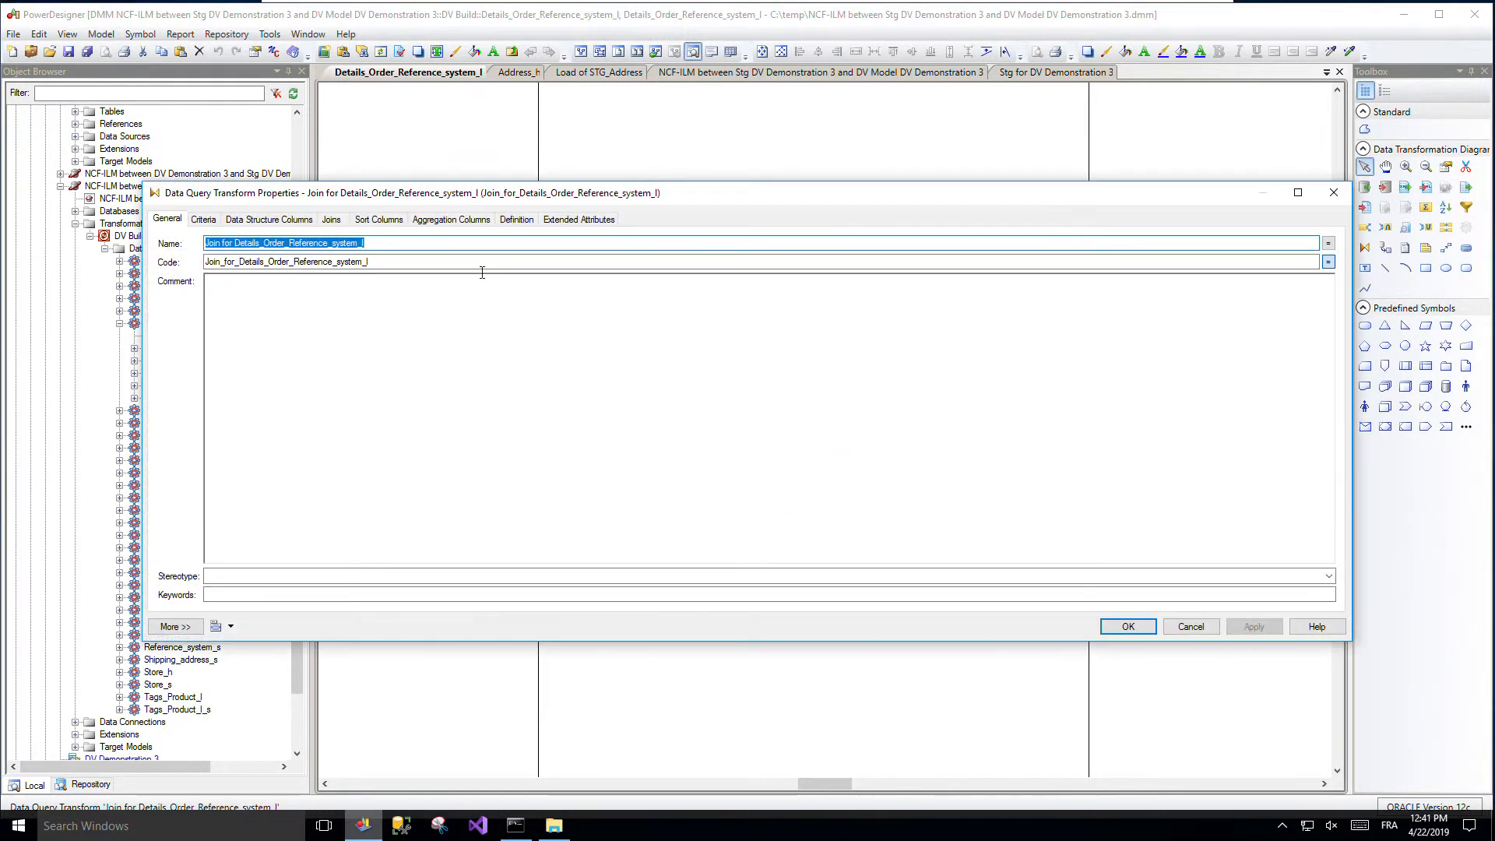
pyautogui.click(333, 219)
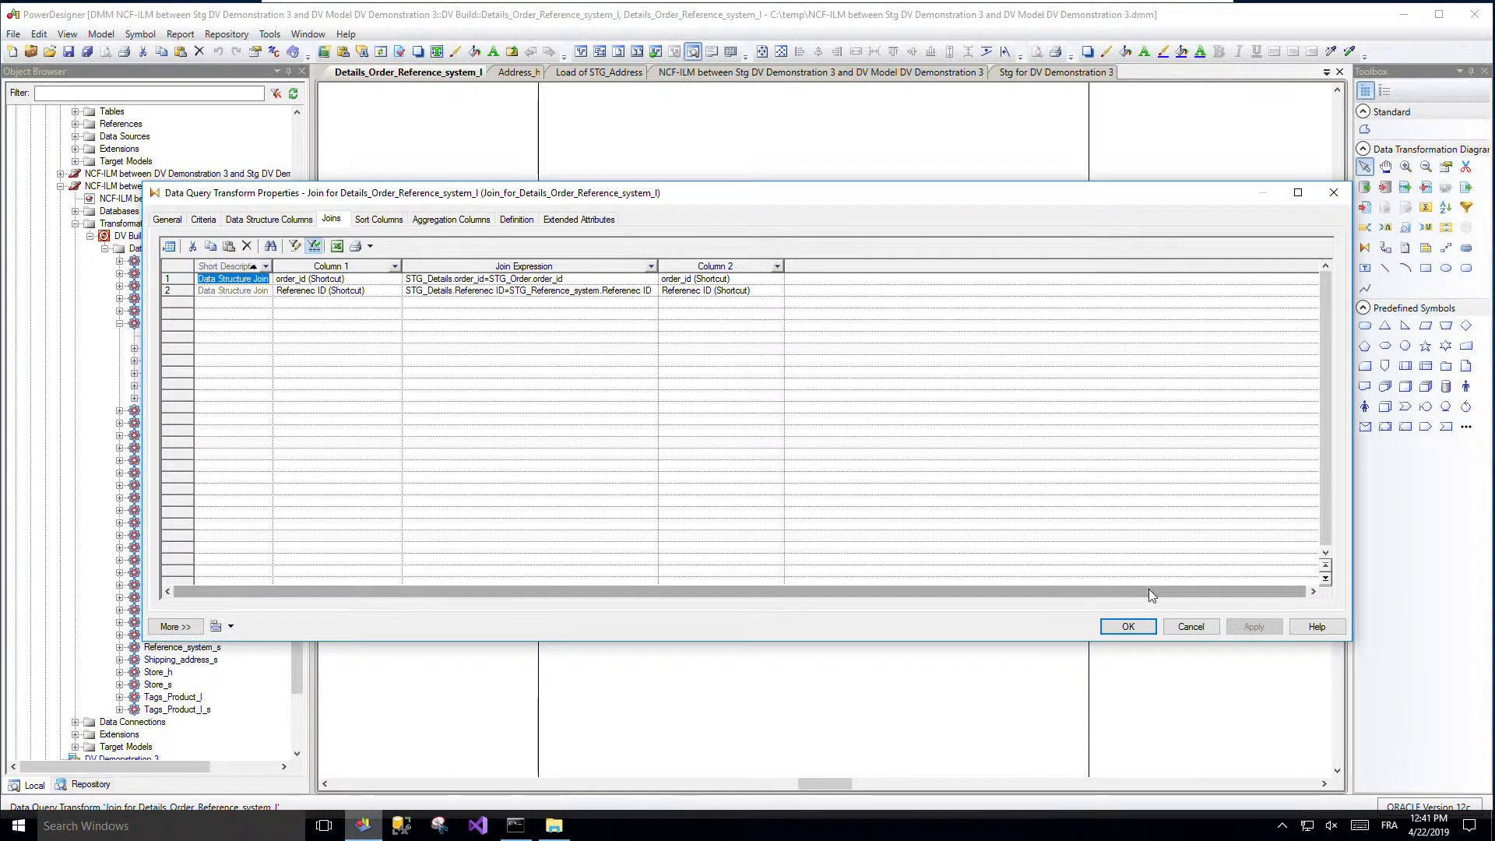
pyautogui.click(289, 222)
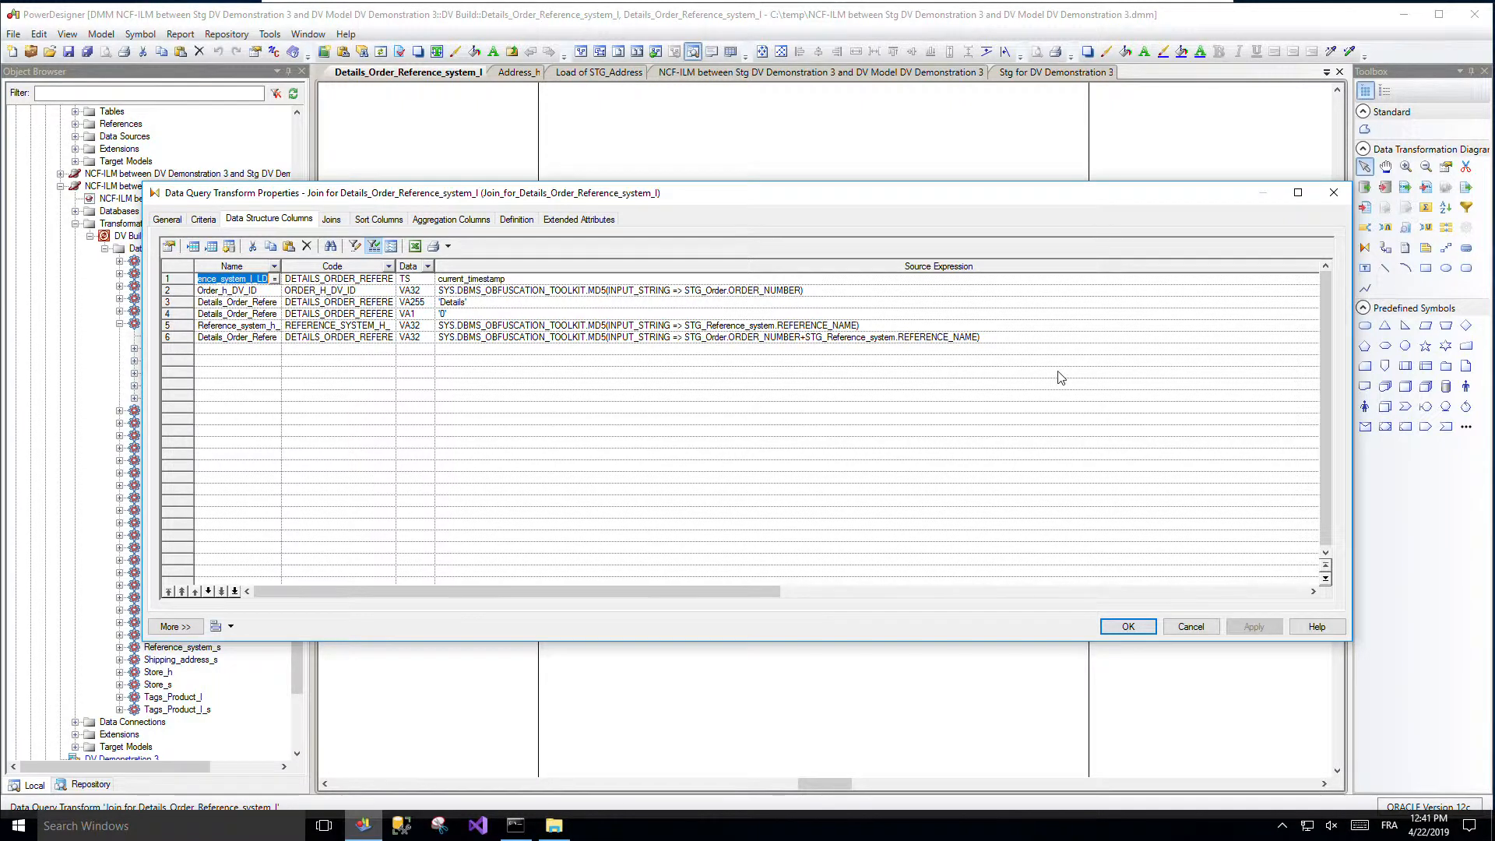
pyautogui.click(1195, 631)
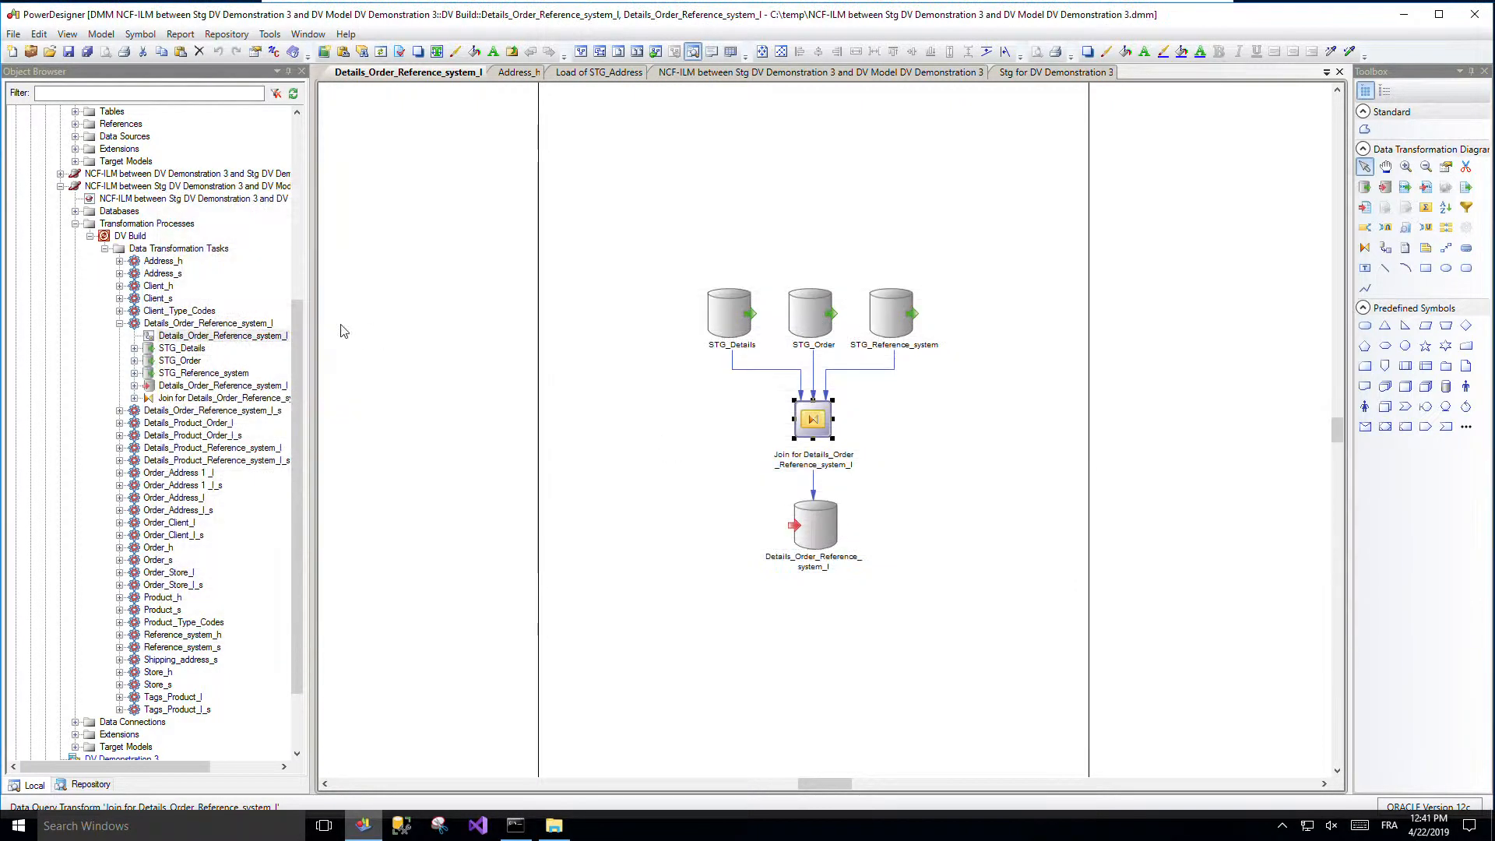
pyautogui.click(120, 324)
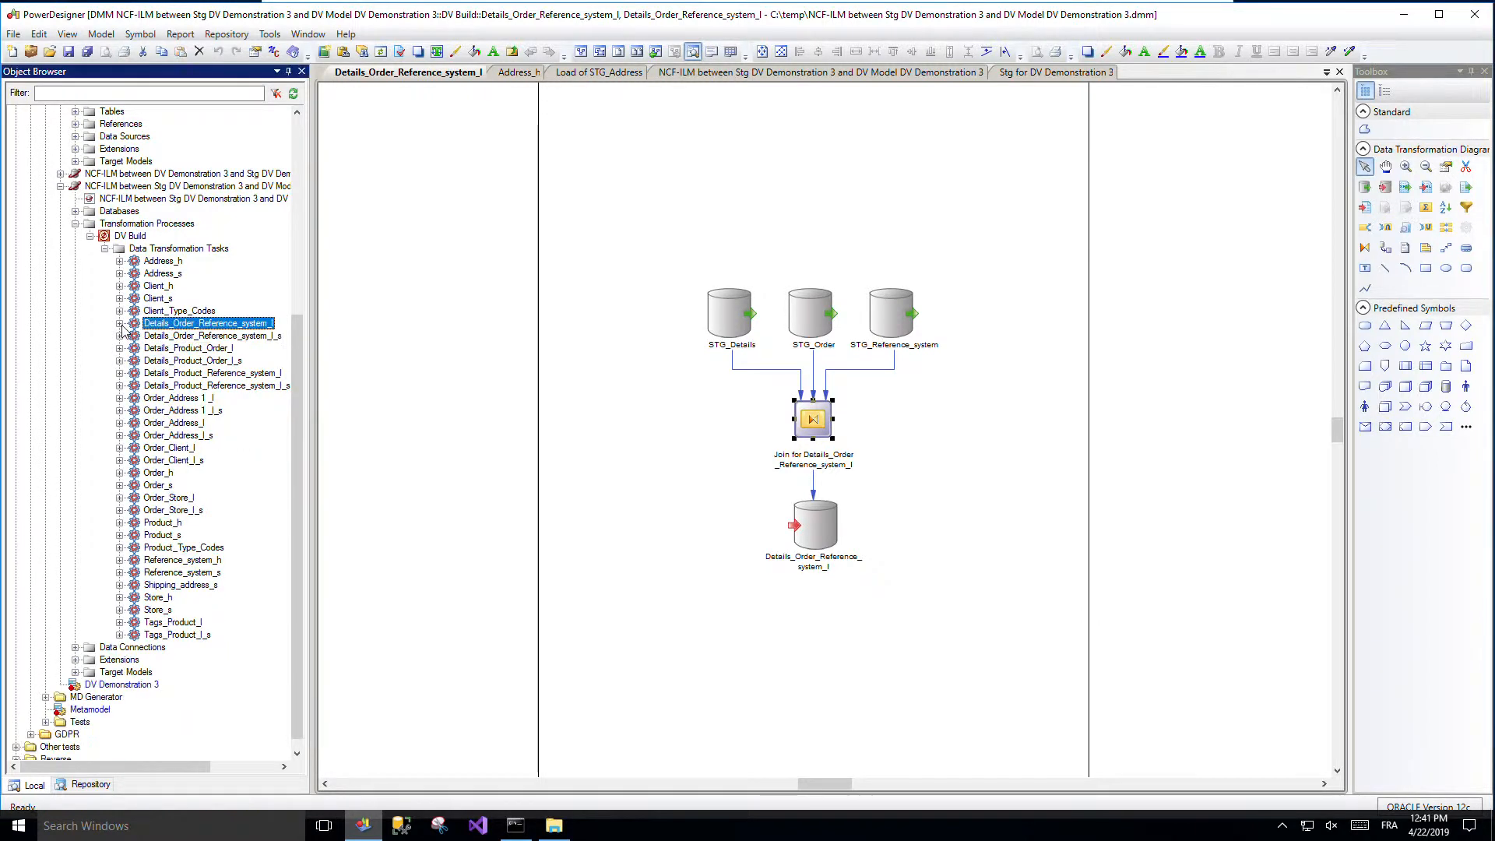
# Step: In the Details_Product_Order_l_s task diagram, inspect the data structure columns and source expressions of the join transform
pyautogui.click(120, 361)
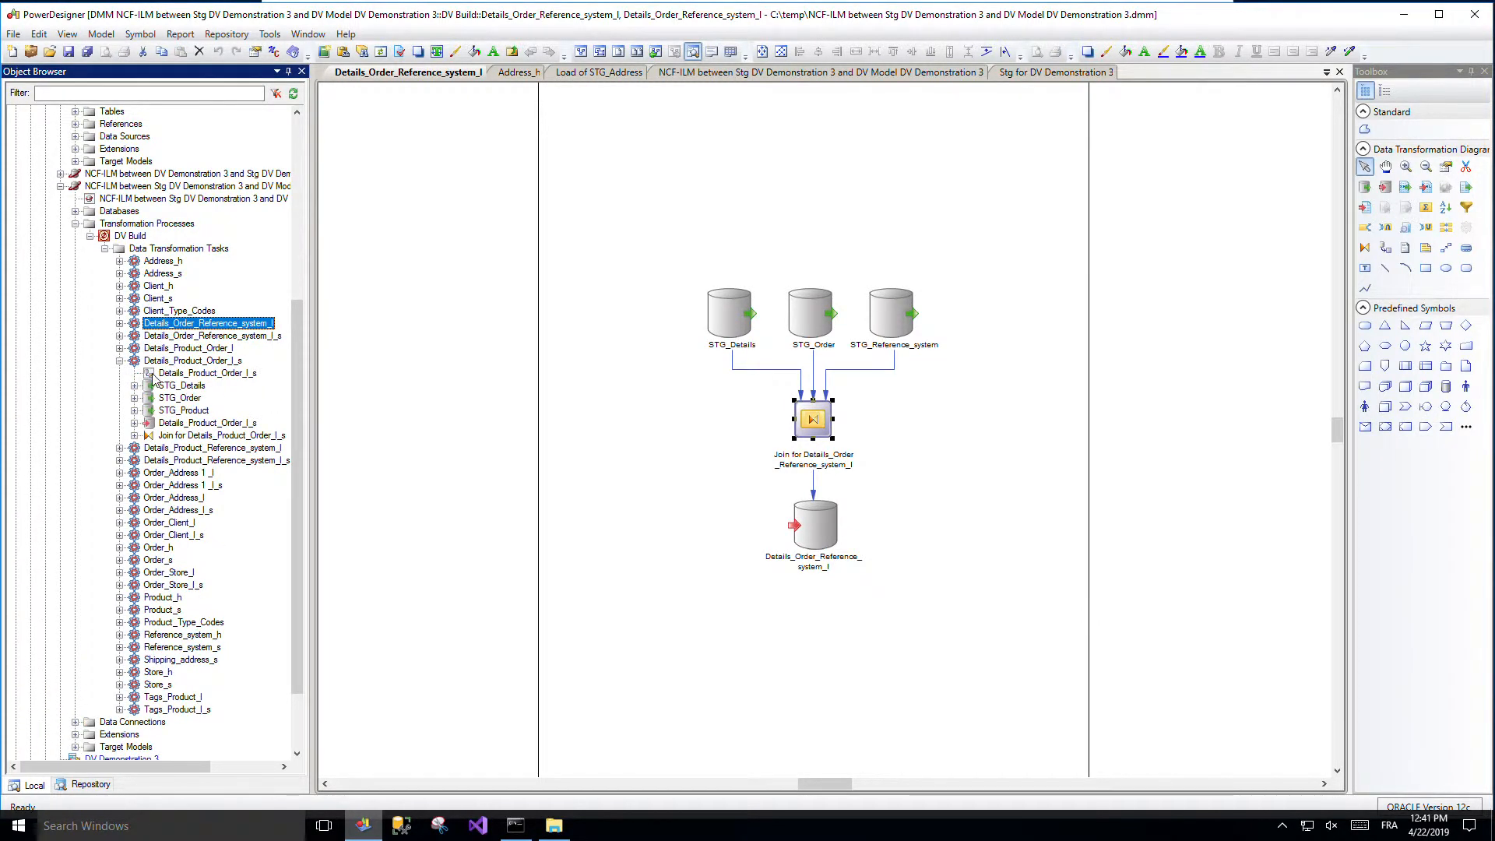
pyautogui.doubleClick(154, 375)
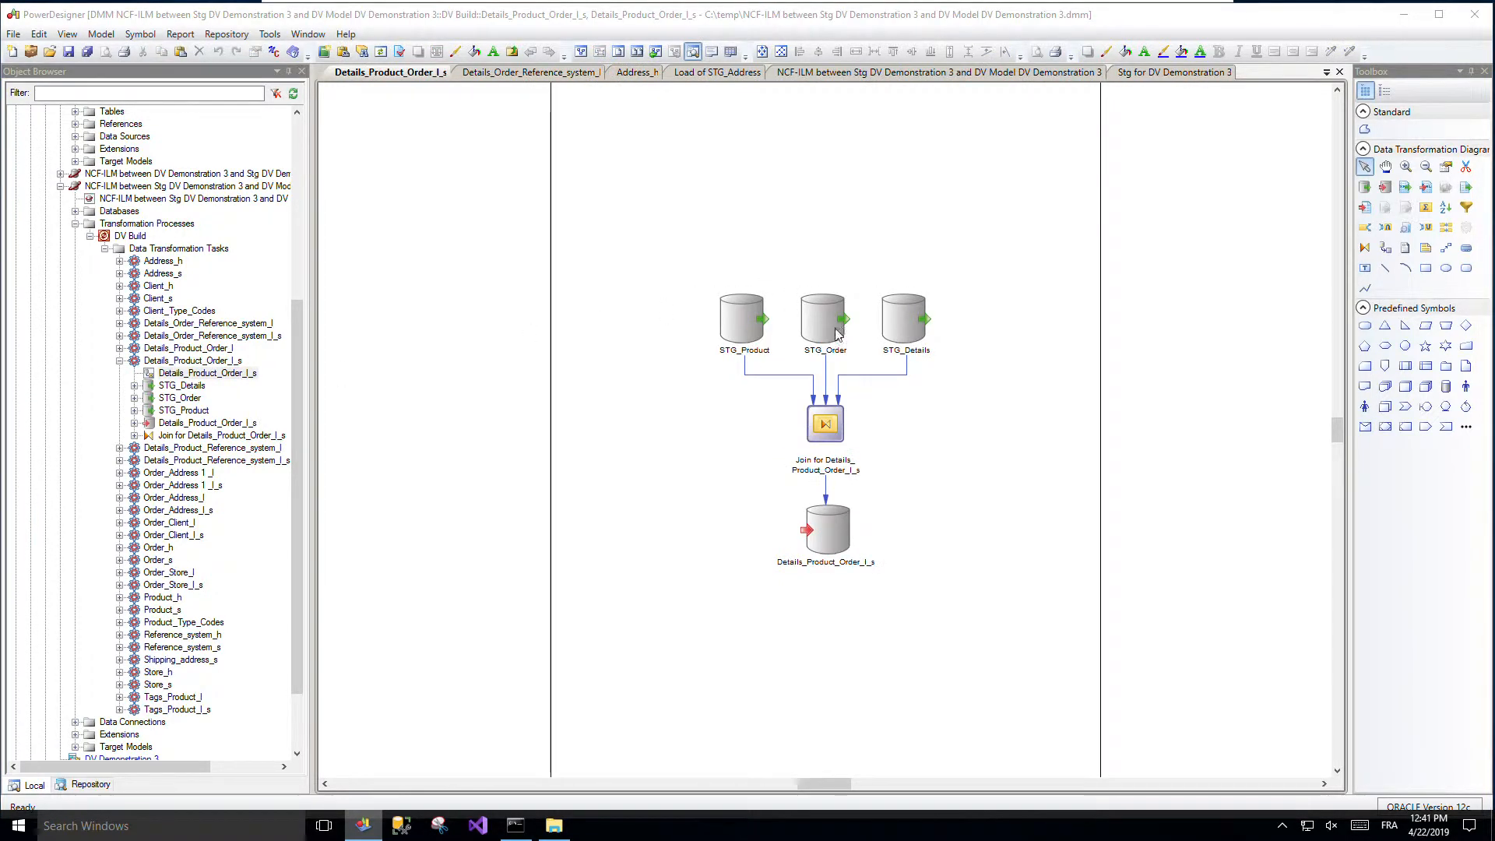
pyautogui.click(827, 433)
pyautogui.doubleClick(827, 433)
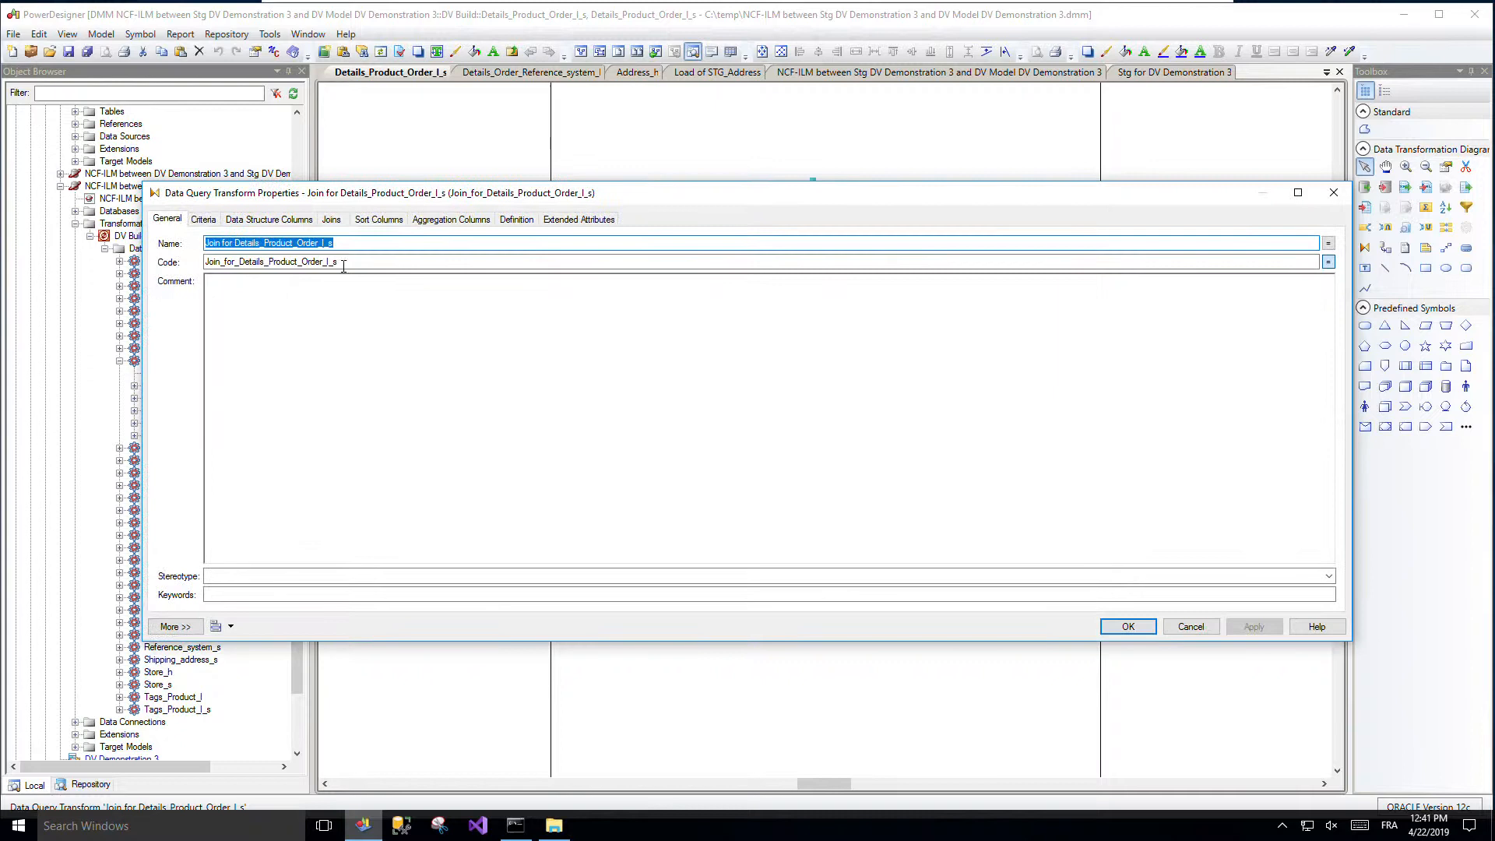
pyautogui.click(268, 219)
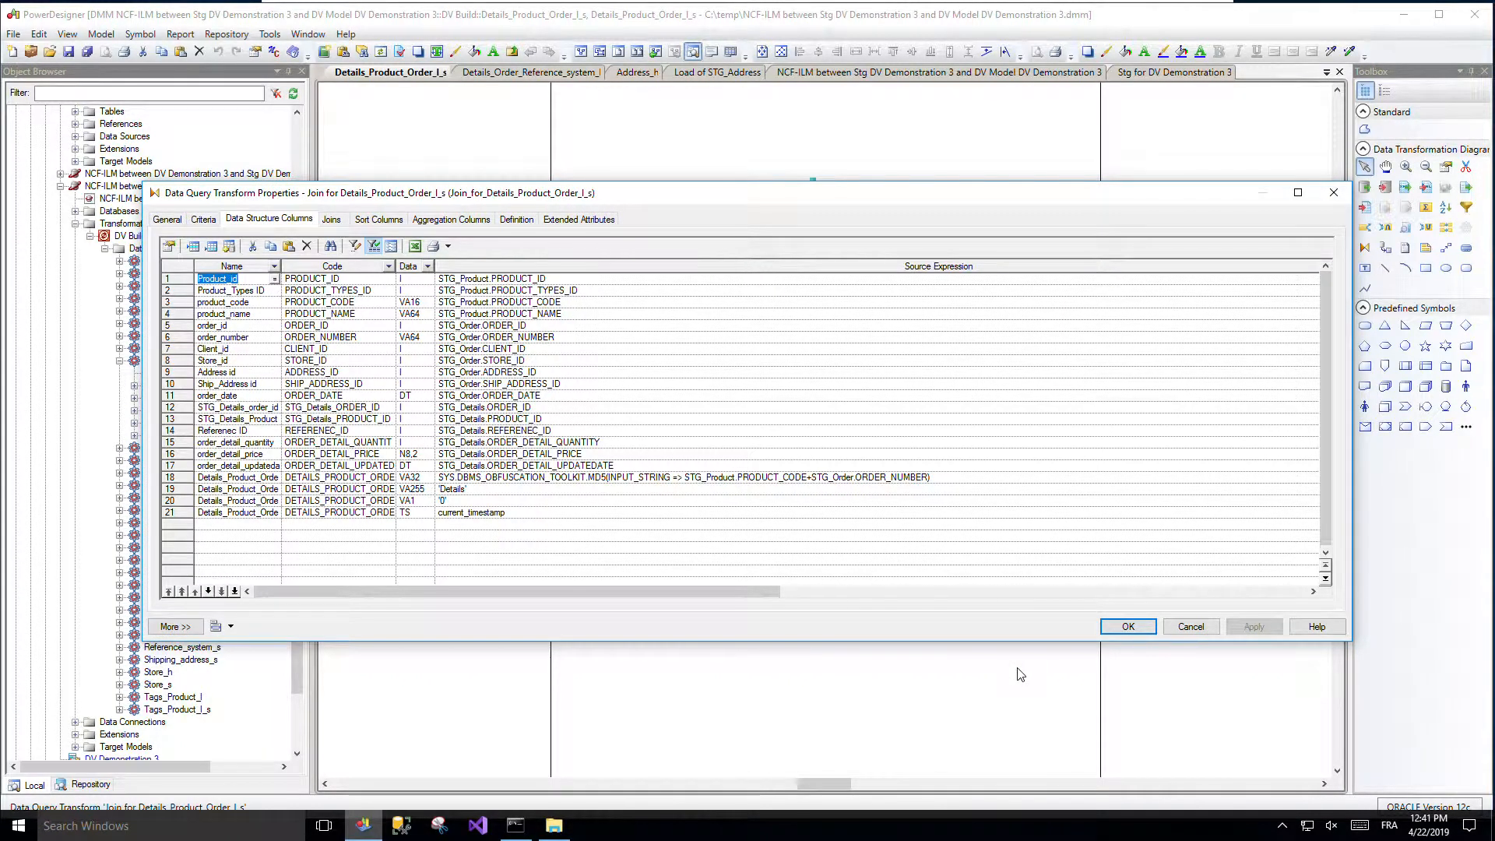
pyautogui.click(1190, 627)
pyautogui.click(119, 360)
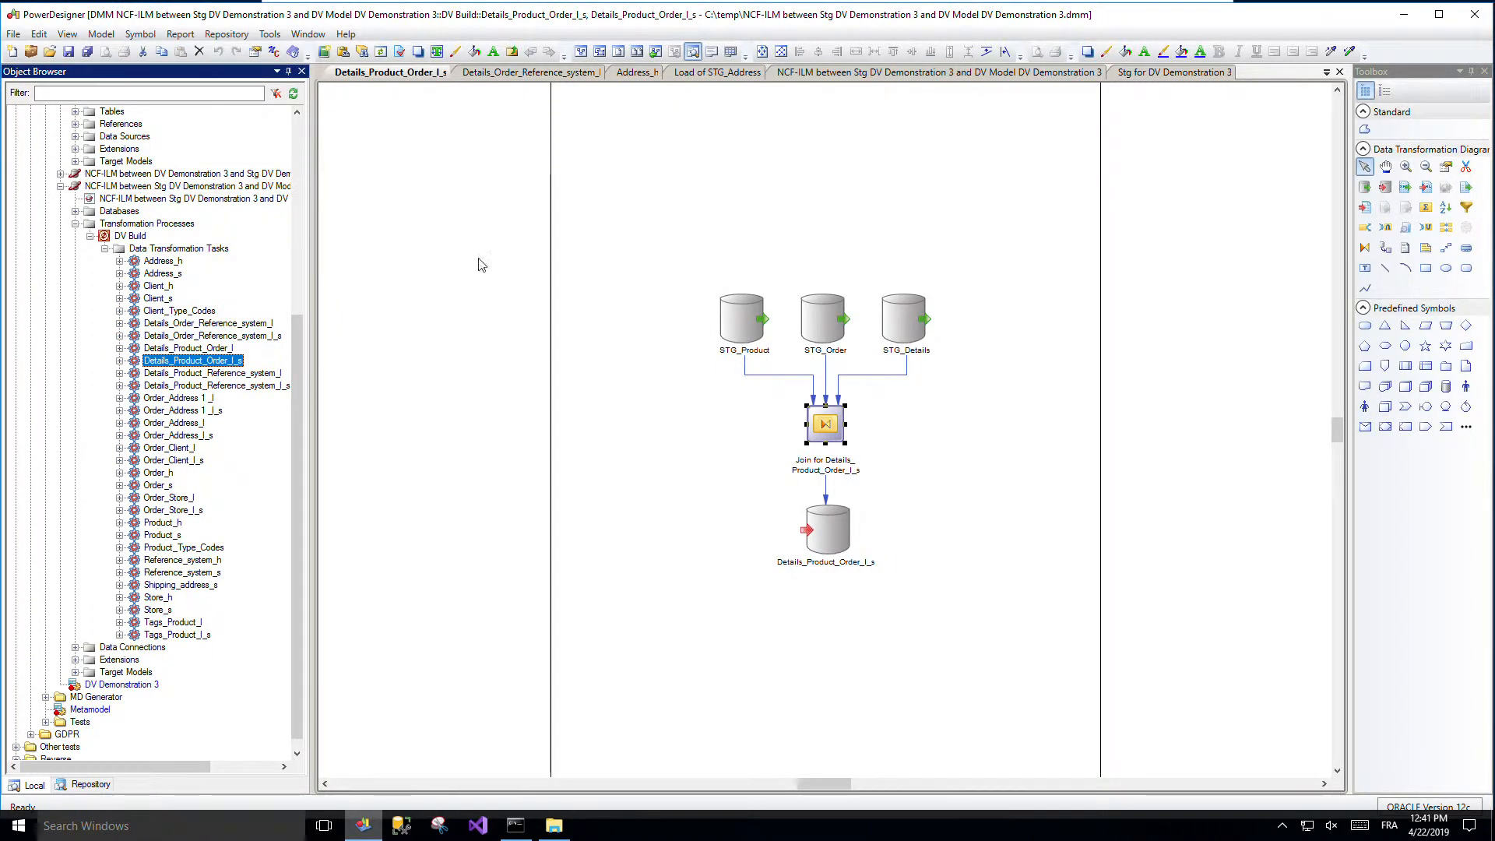
# Step: Look up the SAP Data Services 4.2 commands for exporting and importing XML files, without running either
pyautogui.click(277, 35)
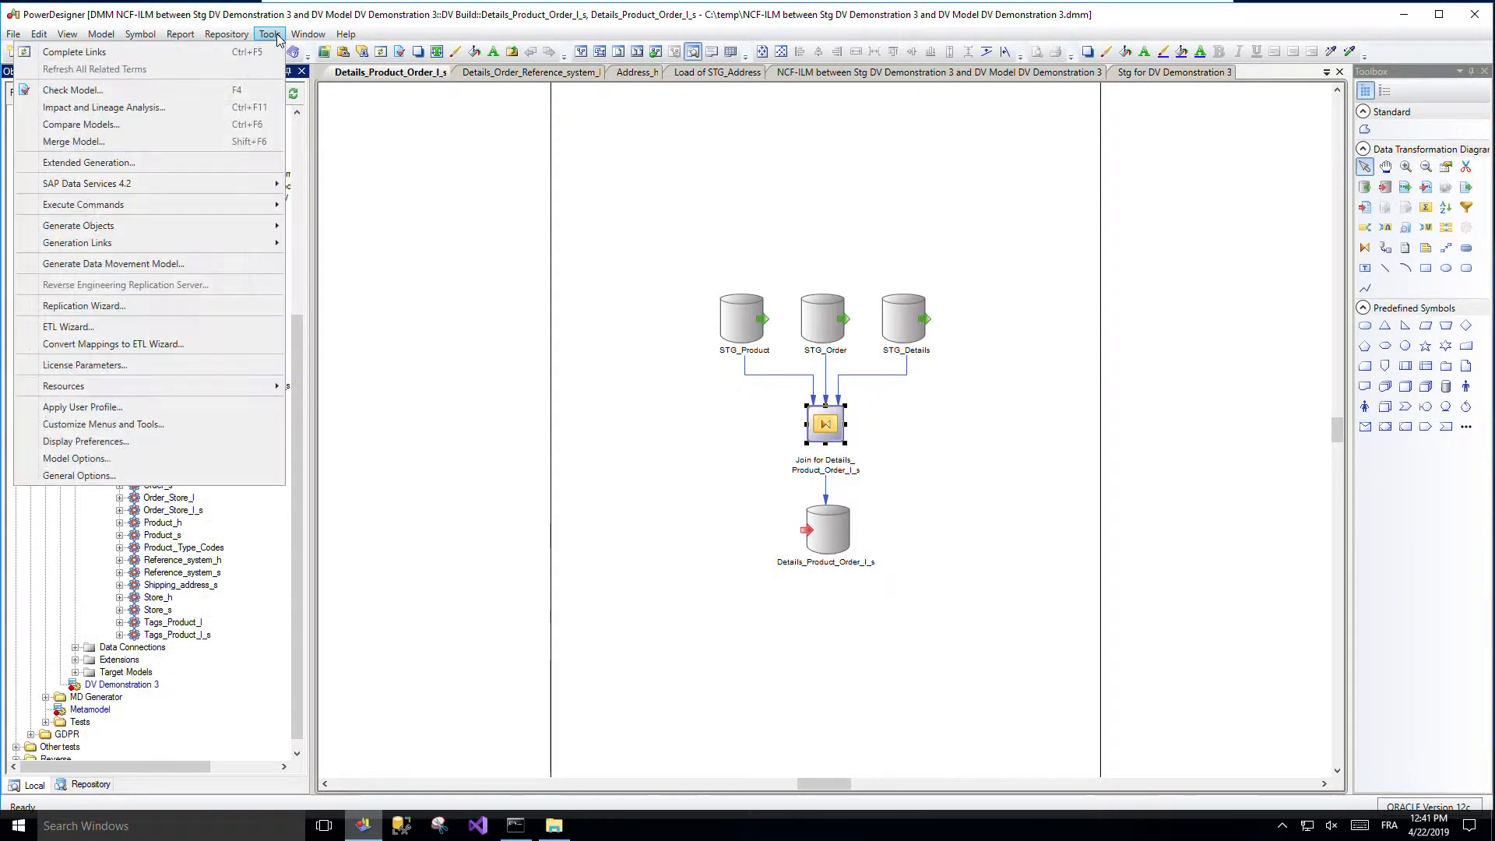
pyautogui.moveTo(245, 188)
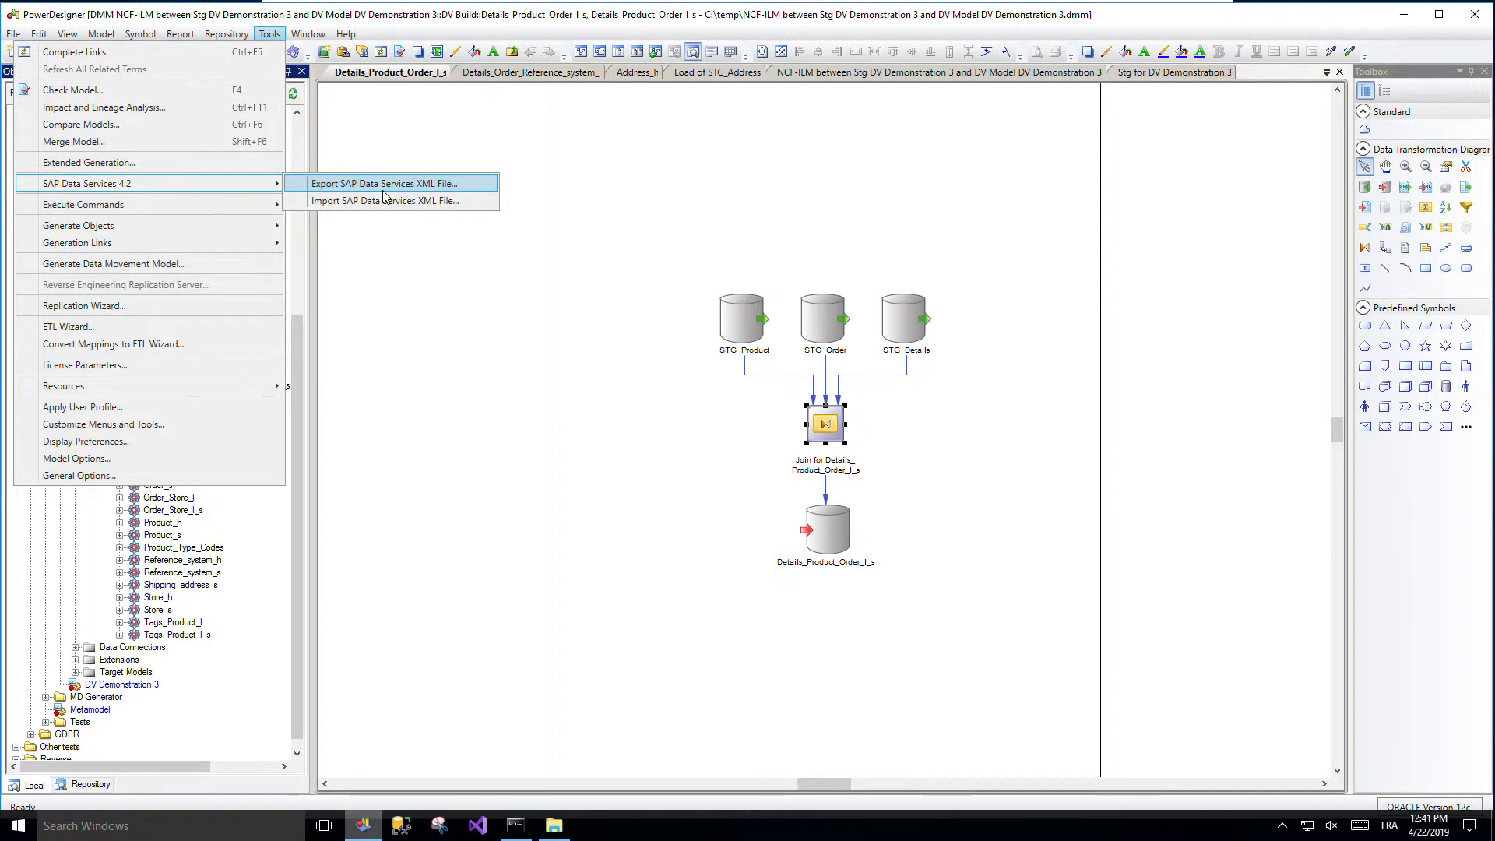
pyautogui.click(420, 306)
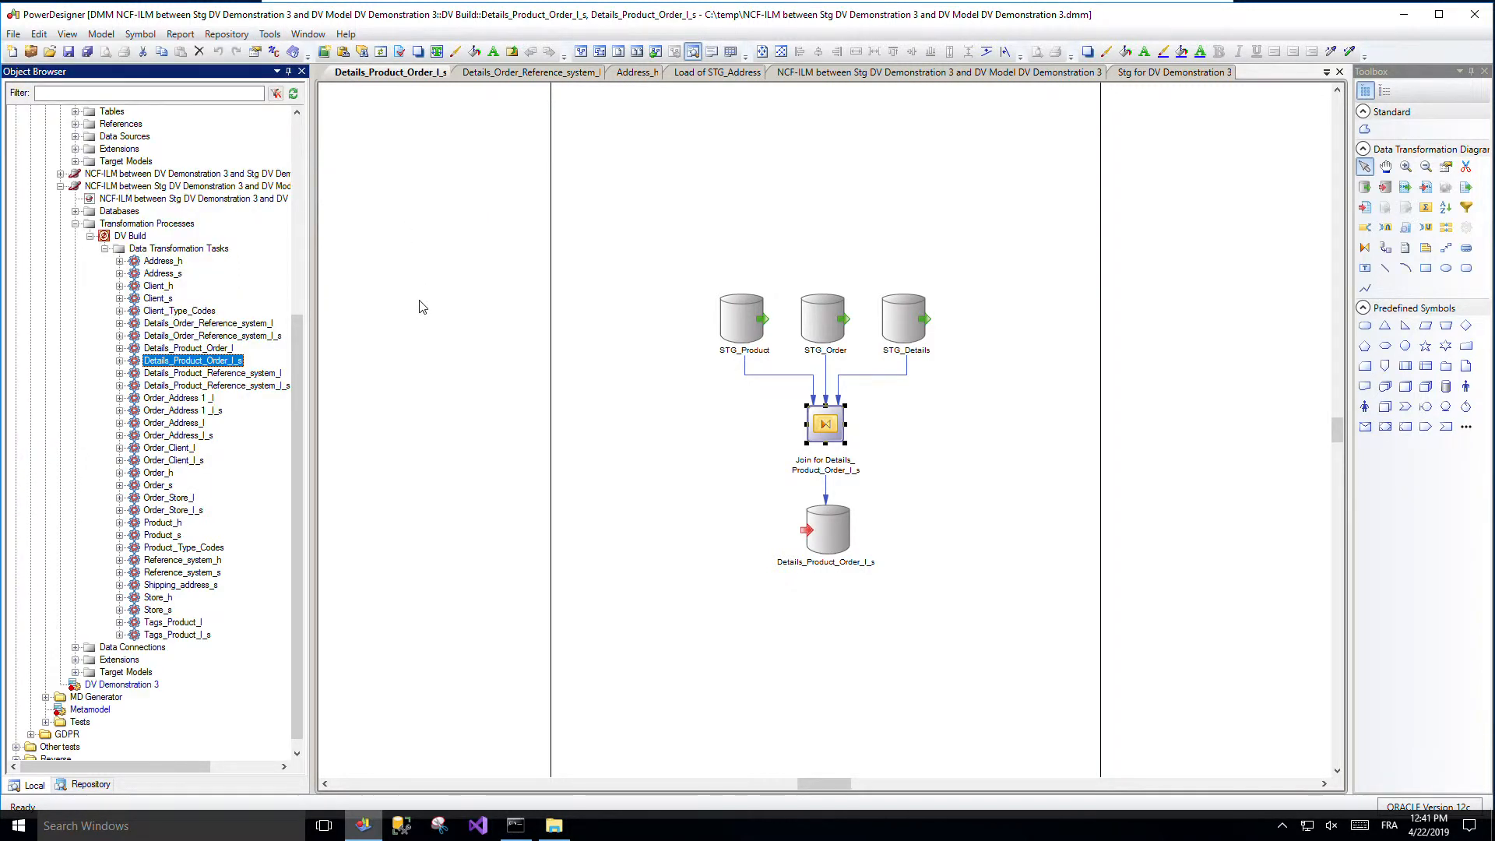